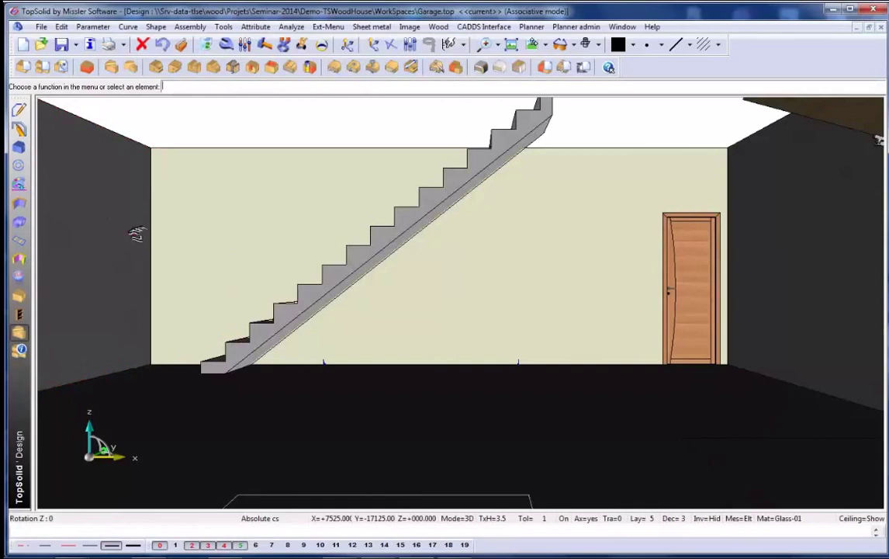
# Step: Include the Distributed block from the TSWH-Dressing standard's 01-Blocks family, keeping its default width
pyautogui.moveTo(136, 234)
pyautogui.mouseDown(button='middle')
pyautogui.moveTo(159, 232)
pyautogui.moveTo(49, 259)
pyautogui.moveTo(126, 249)
pyautogui.mouseUp(button='middle')
pyautogui.rightClick(125, 248)
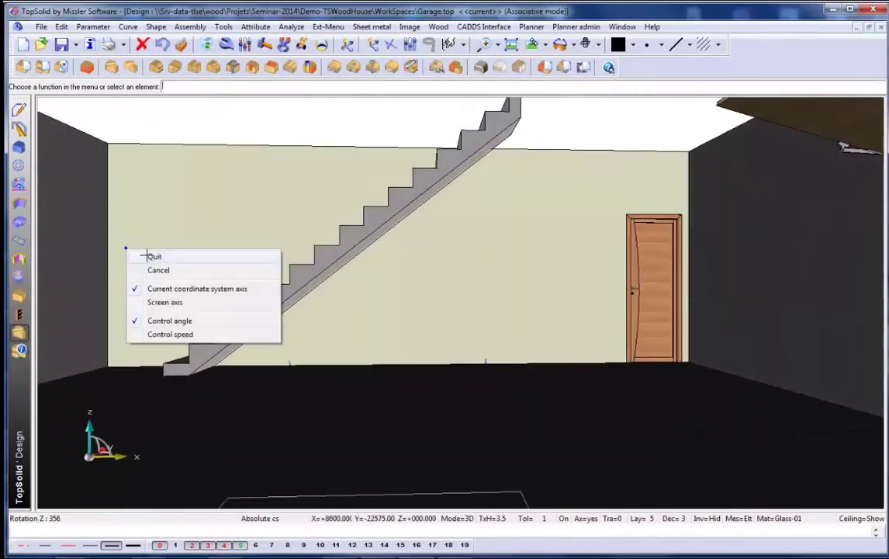
pyautogui.click(151, 256)
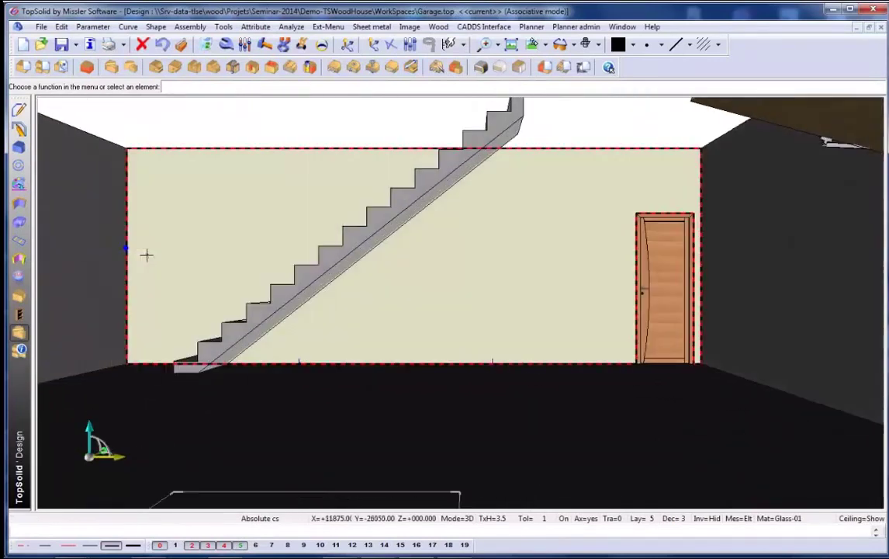
pyautogui.click(20, 166)
pyautogui.click(21, 67)
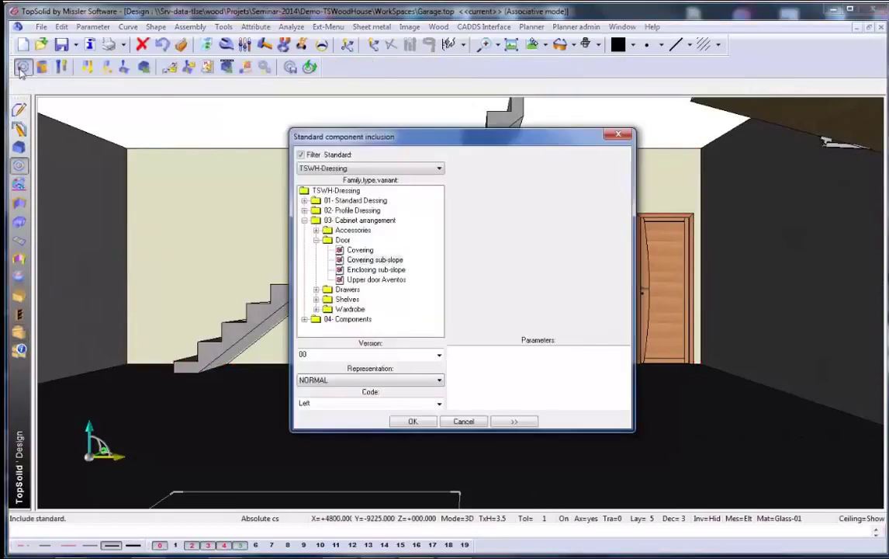
pyautogui.doubleClick(349, 200)
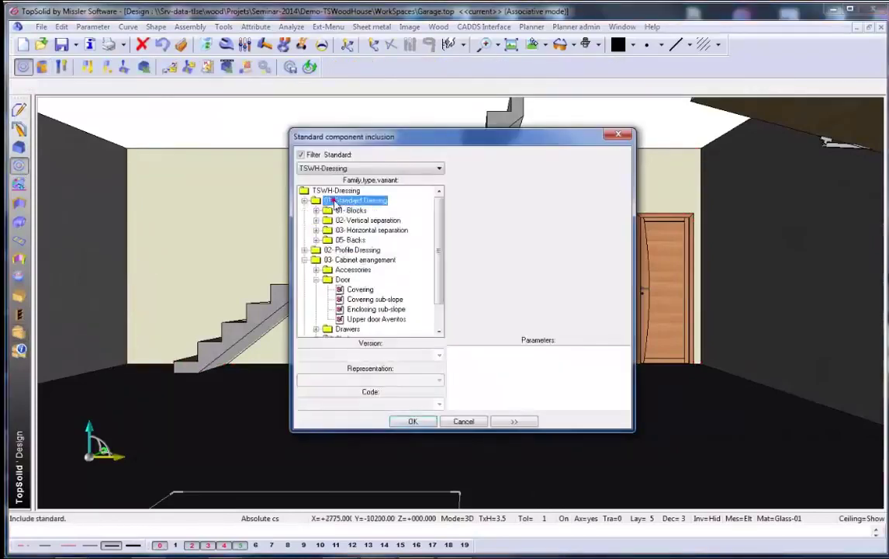
pyautogui.doubleClick(342, 211)
pyautogui.click(351, 221)
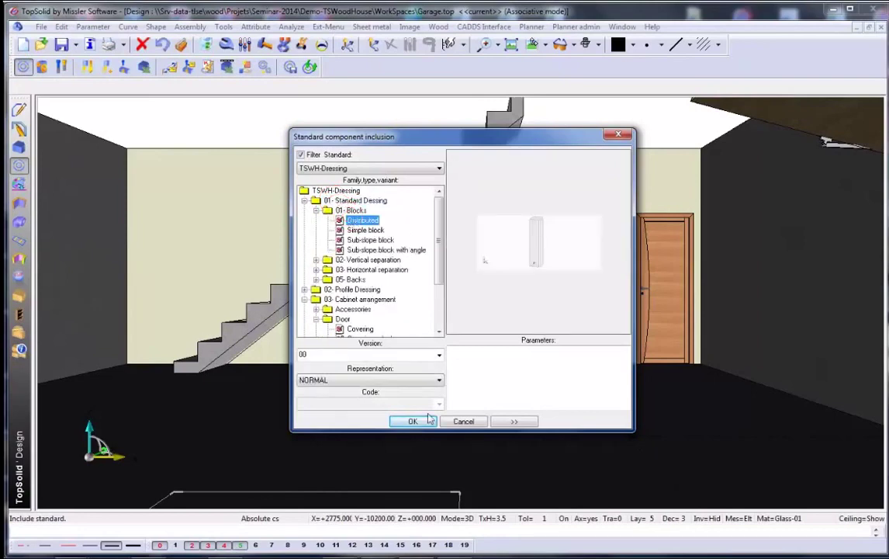
pyautogui.click(428, 419)
pyautogui.press('Return')
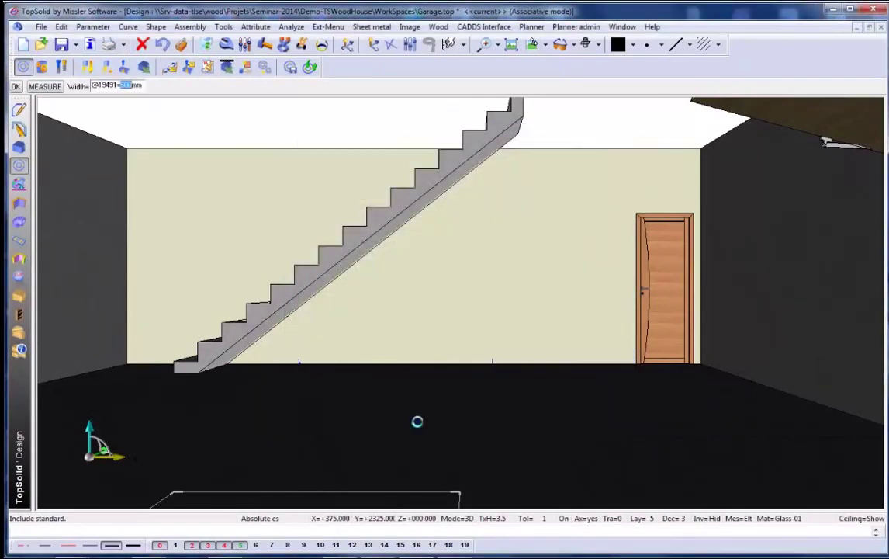
# Step: Distribute five blocks side by side between the two floor markers along the back wall under the staircase, with a 0 mm gap
pyautogui.rightClick(402, 372)
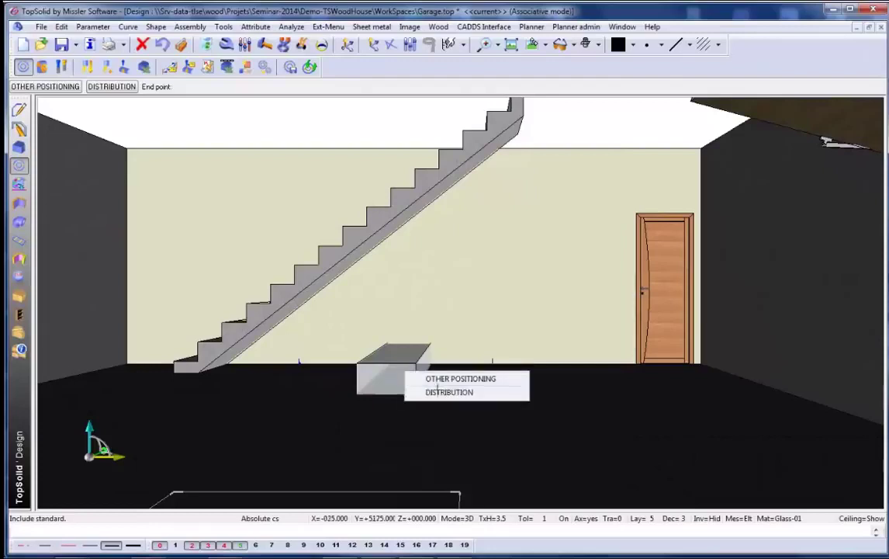
pyautogui.click(439, 392)
pyautogui.click(299, 359)
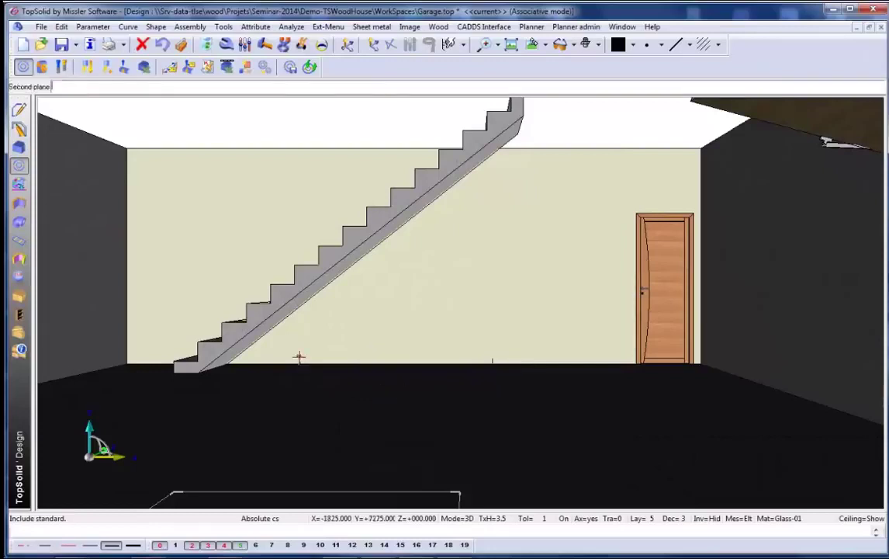
pyautogui.click(491, 362)
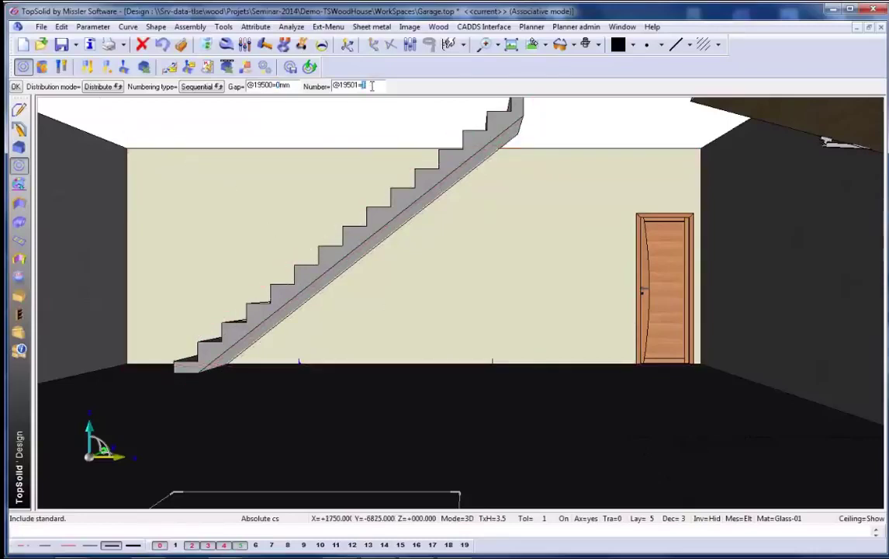
pyautogui.press('Return')
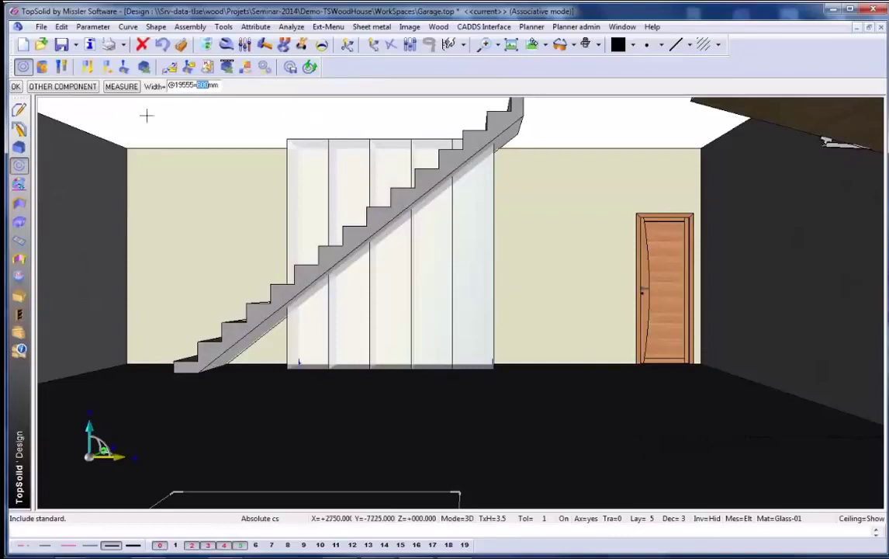
pyautogui.press('Return')
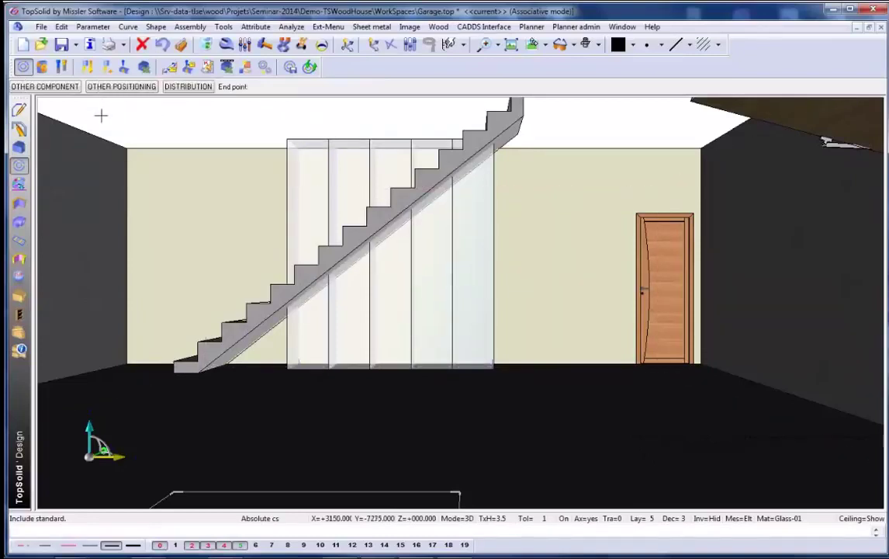
# Step: Trim the distributed blocks by the plane of the staircase's sloping underside, keeping the part below the stairs
pyautogui.click(18, 145)
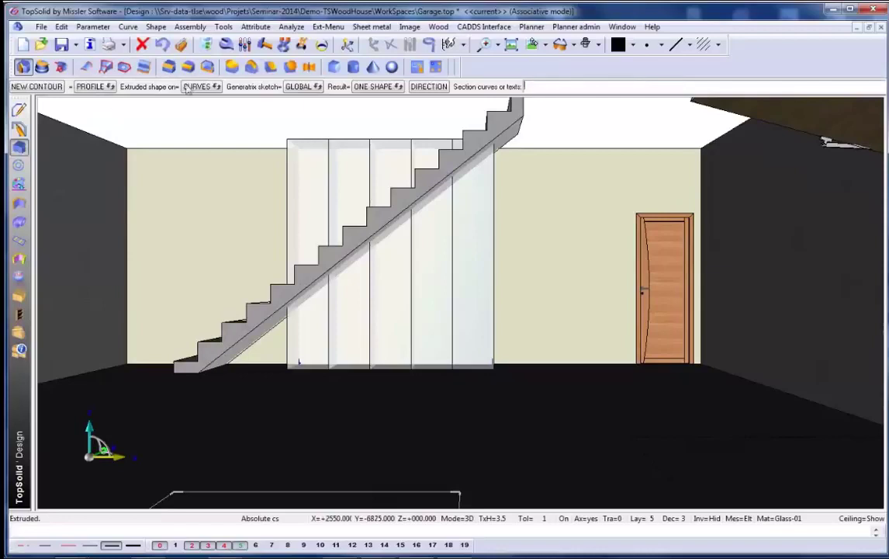
pyautogui.click(232, 66)
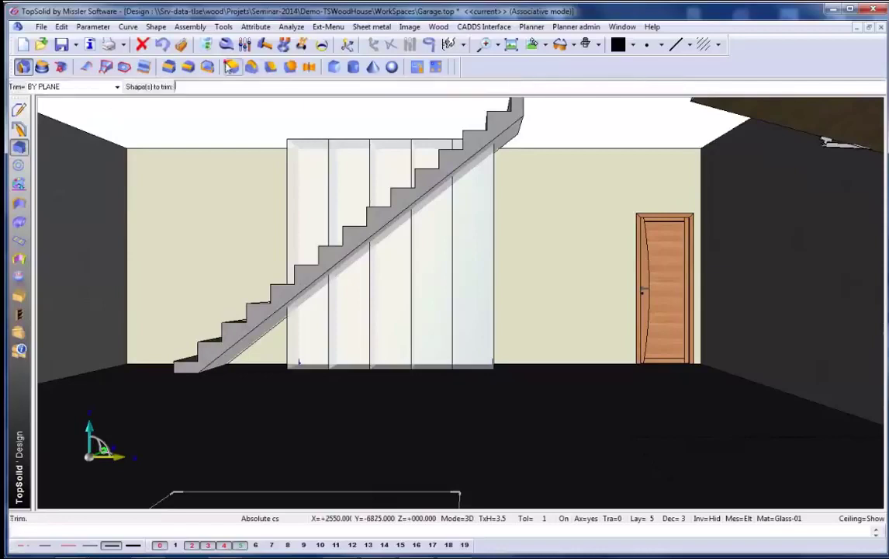
pyautogui.click(456, 222)
pyautogui.click(513, 131)
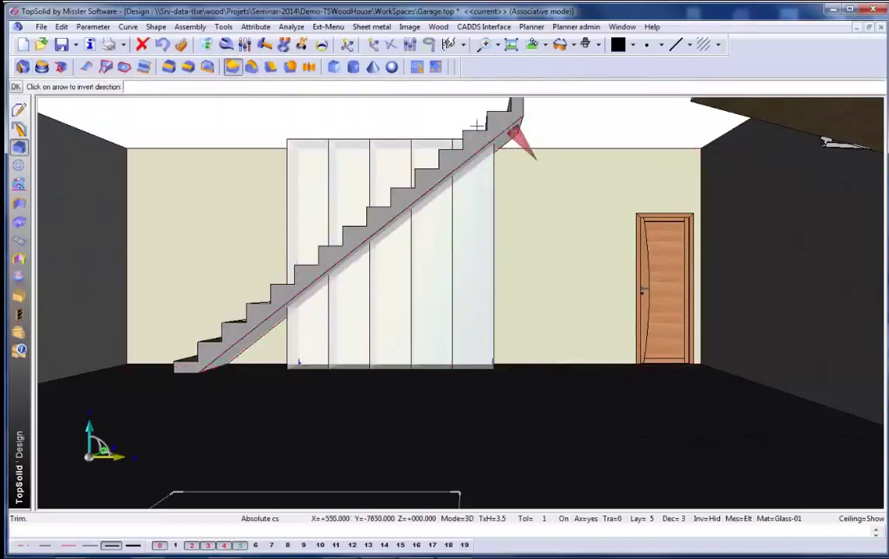
pyautogui.click(508, 134)
pyautogui.press('Return')
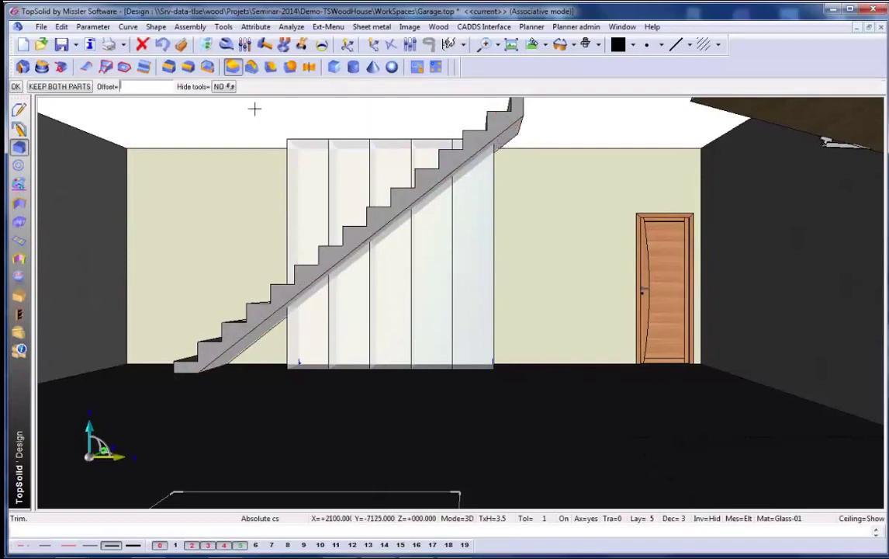
pyautogui.press('Return')
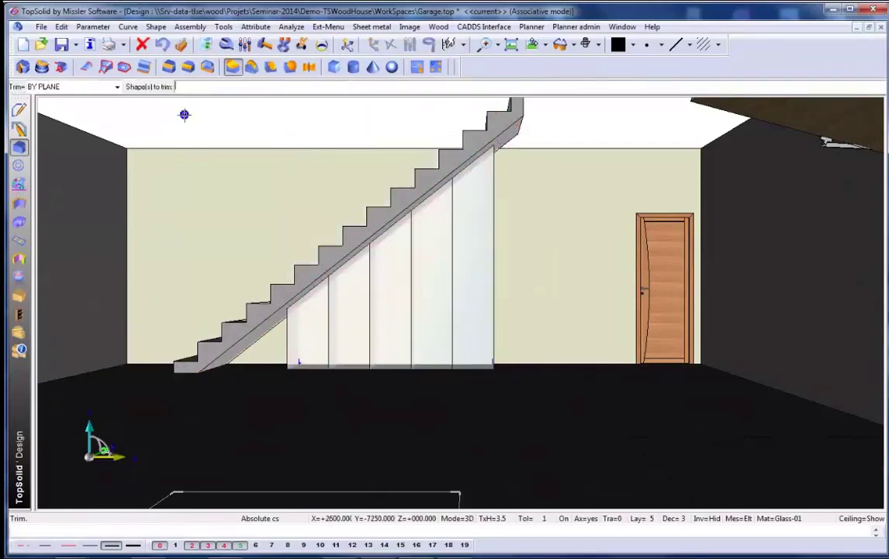
# Step: Create a new design document and start defining a driver block named Volume
pyautogui.hotkey('ctrl', 'n')
pyautogui.click(392, 384)
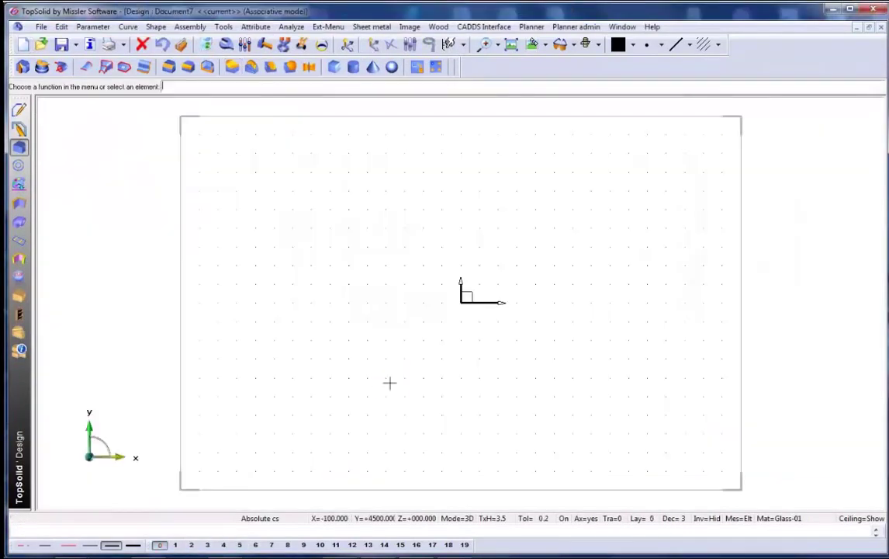
pyautogui.click(18, 166)
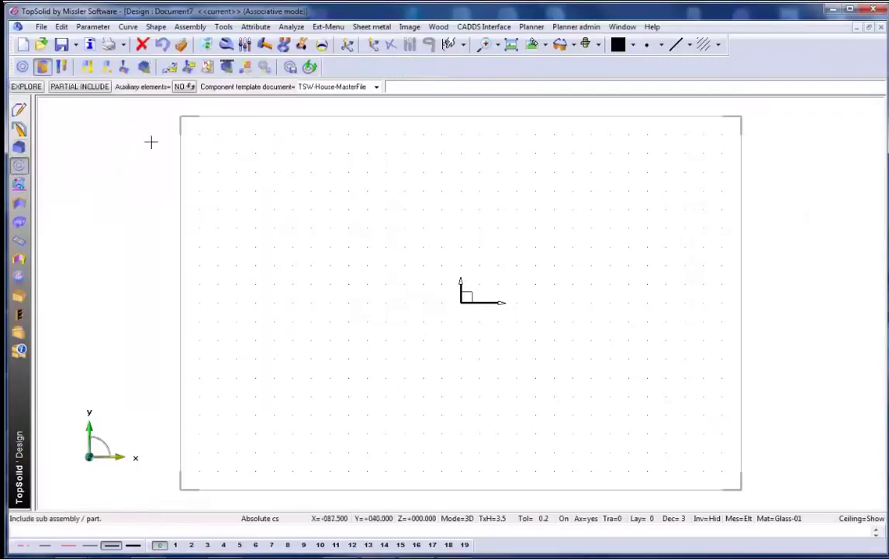
pyautogui.click(171, 68)
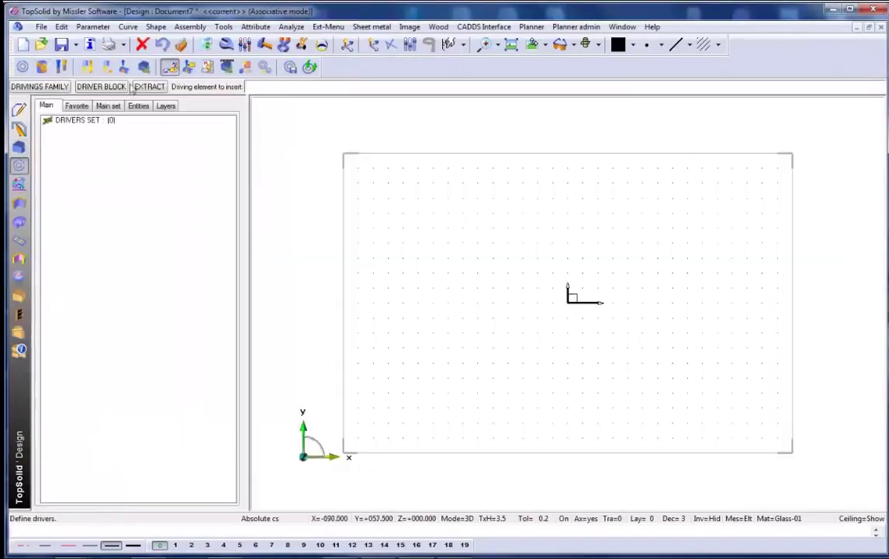
pyautogui.click(102, 87)
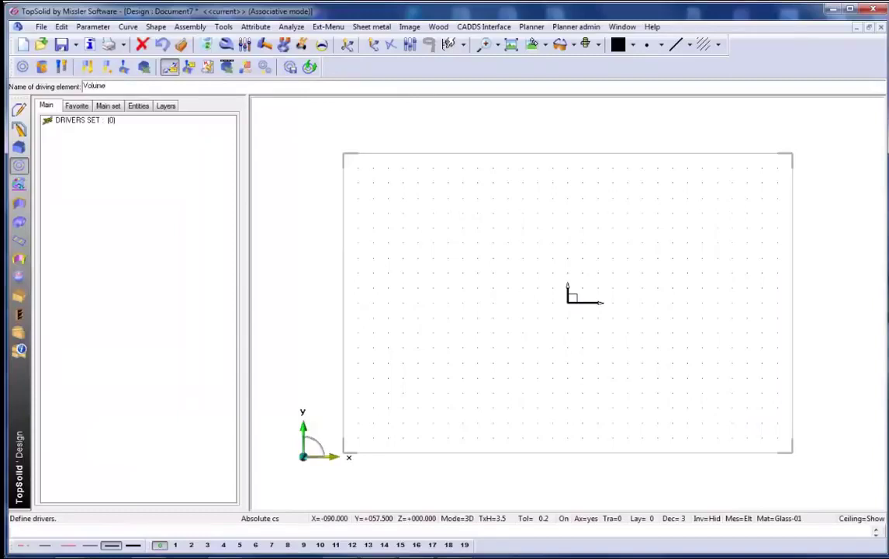
pyautogui.press('Return')
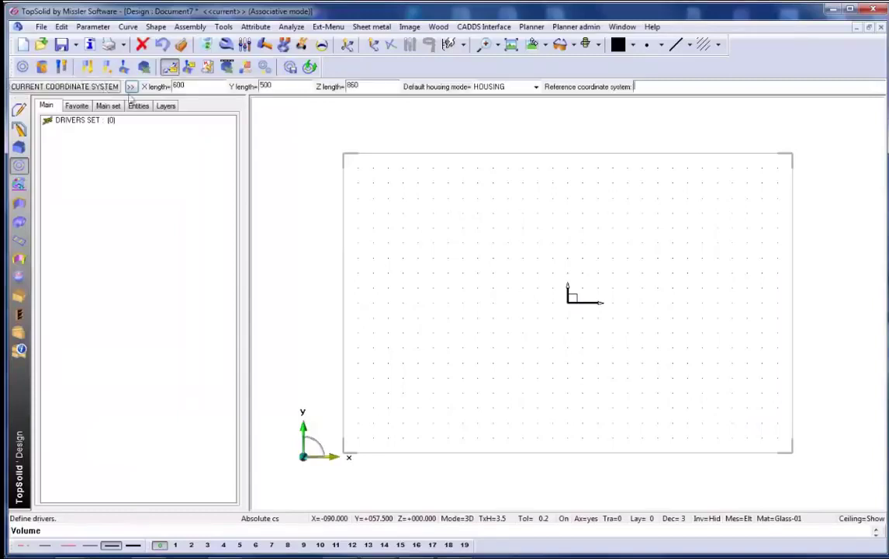
# Step: Set the Volume driver to INSIDE A BLOCK housing mode with sub slope enabled, and place it on the origin coordinate system
pyautogui.click(503, 86)
pyautogui.click(496, 108)
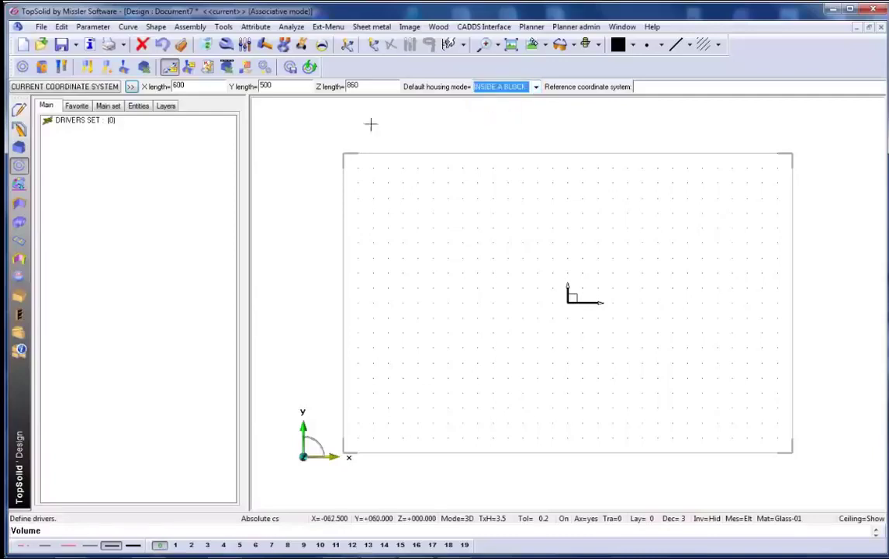
pyautogui.click(131, 87)
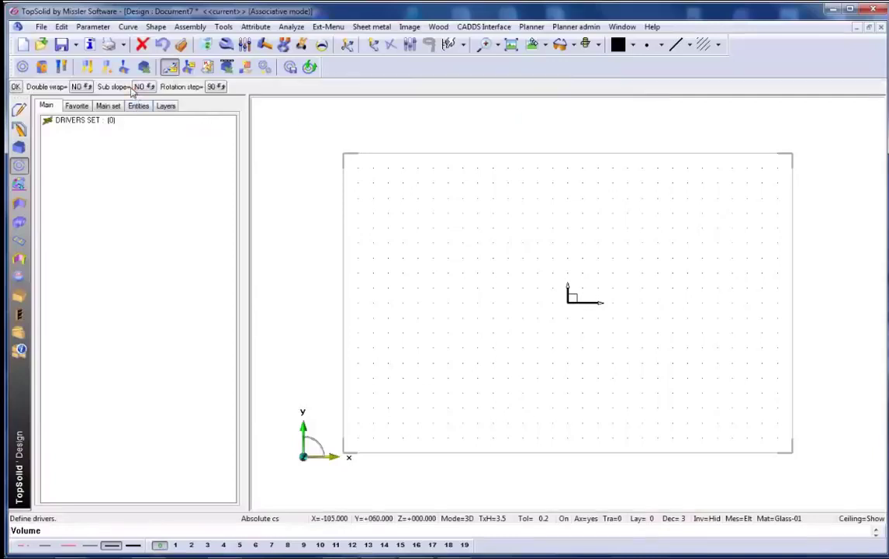
pyautogui.click(144, 87)
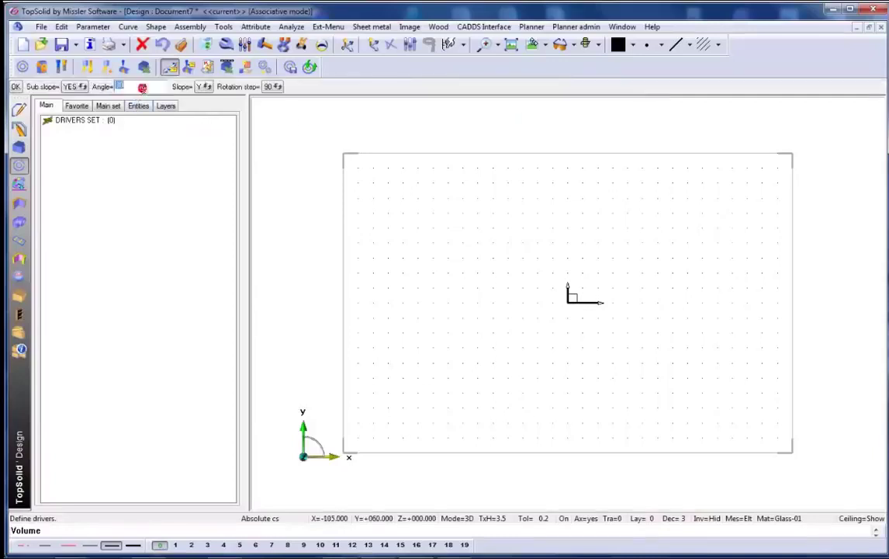
pyautogui.press('Return')
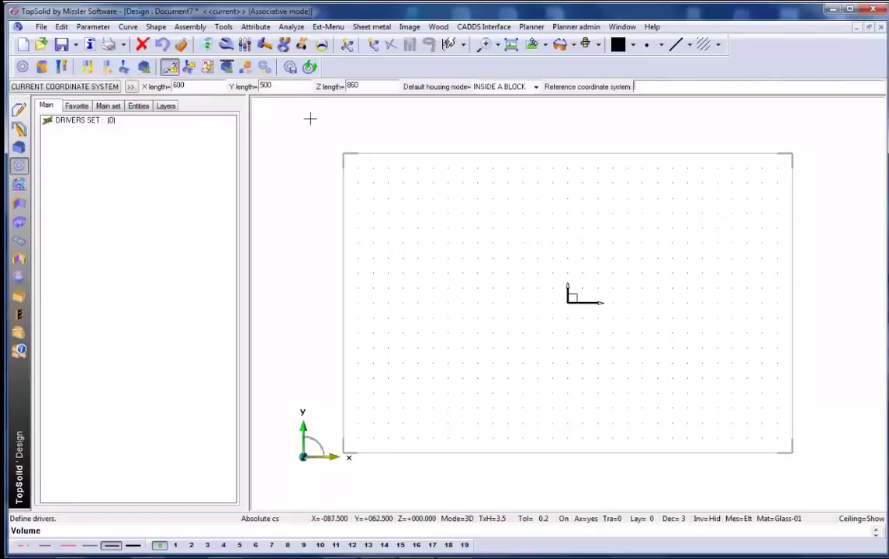
pyautogui.click(569, 300)
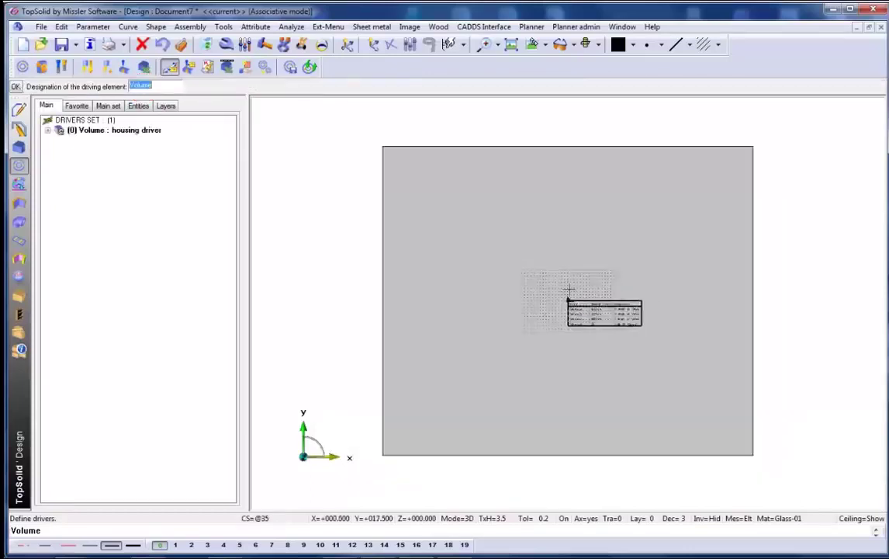
pyautogui.press('Return')
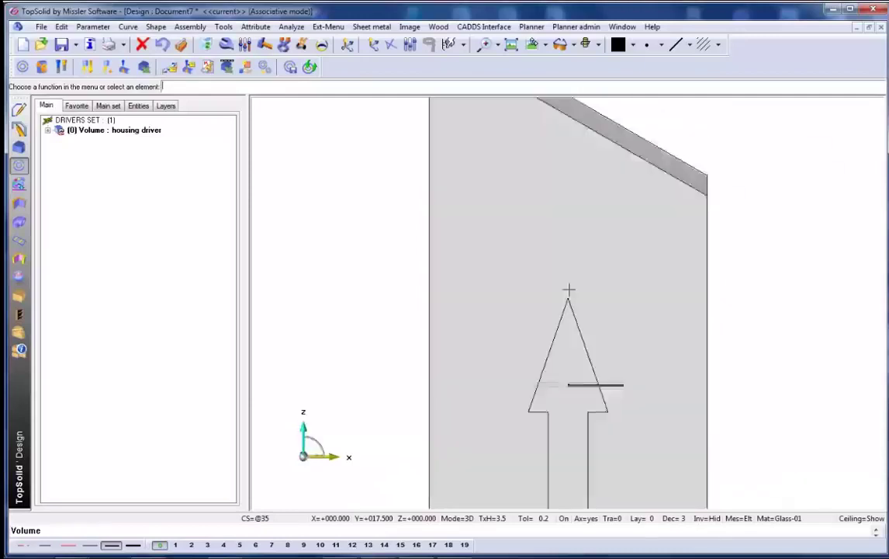
# Step: Make layer 1 the current layer
pyautogui.scroll(-3, 569, 289)
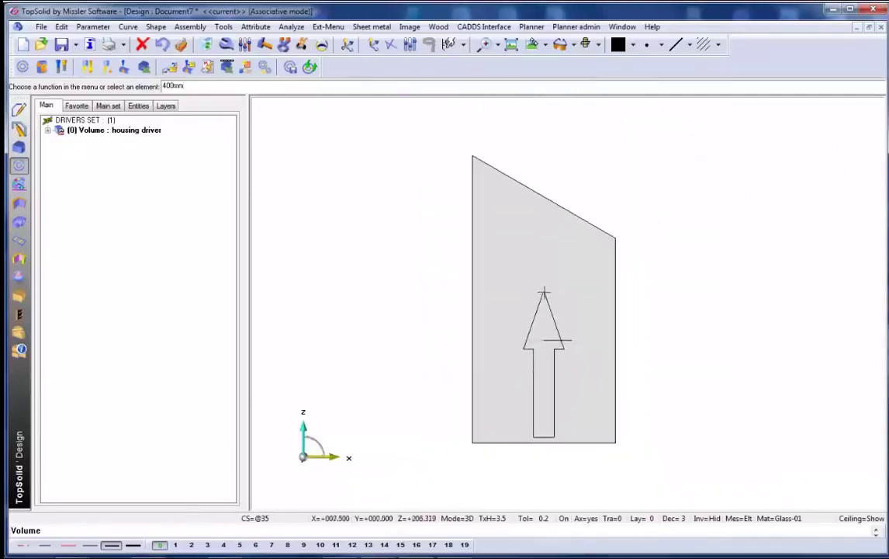
pyautogui.click(176, 545)
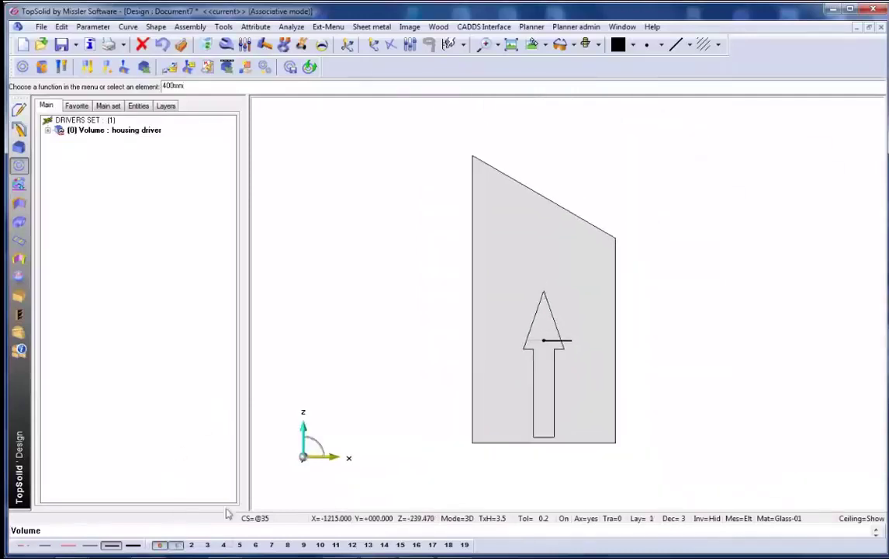
pyautogui.moveTo(352, 236); pyautogui.dragTo(397, 254, button='middle')
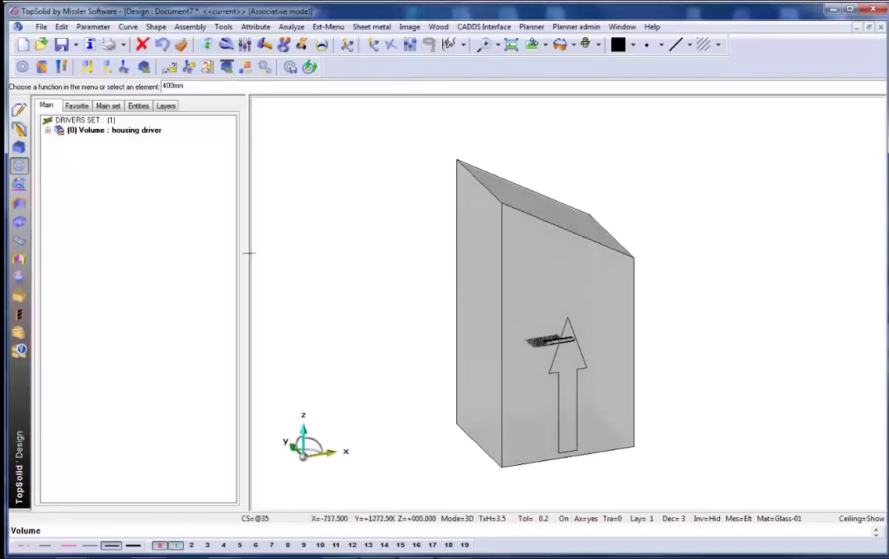
# Step: Start a constrained block with thickness t=22 mm and position it on the taller side face of the Volume driver
pyautogui.click(20, 299)
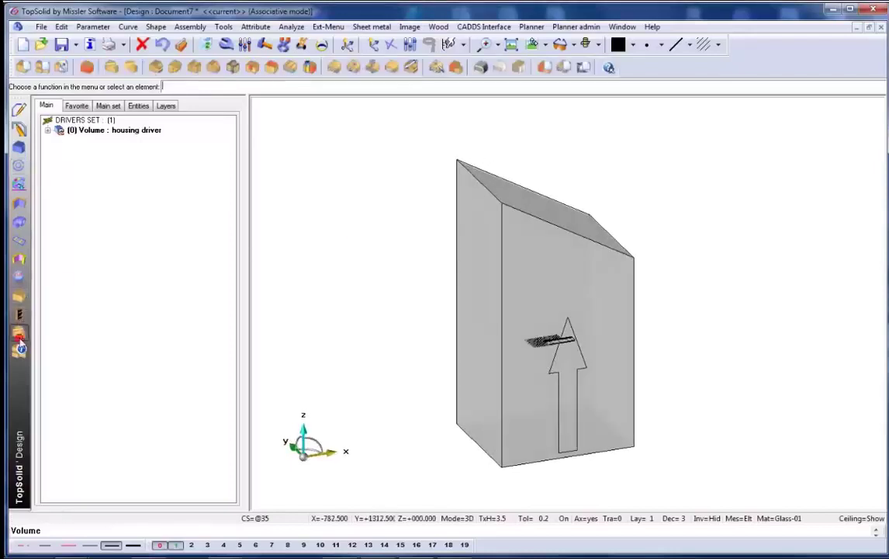
pyautogui.click(86, 68)
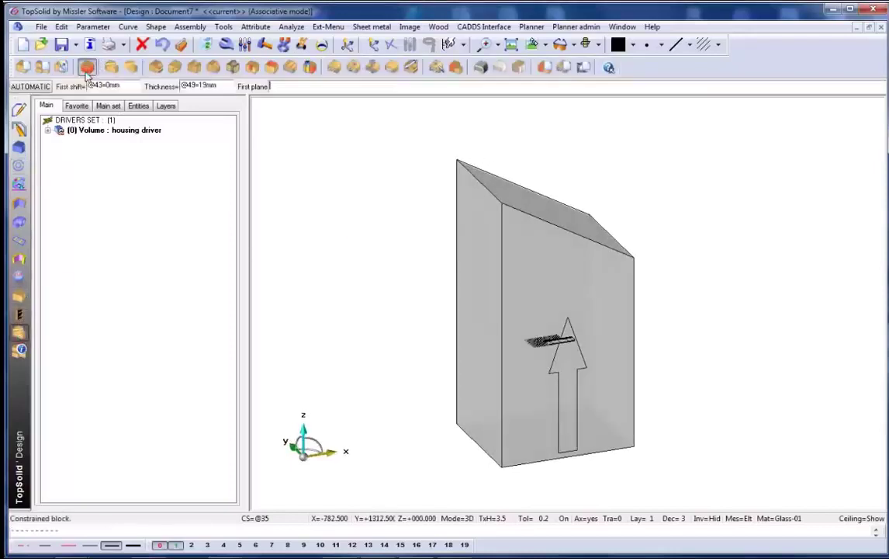
pyautogui.doubleClick(220, 86)
pyautogui.press('BackSpace')
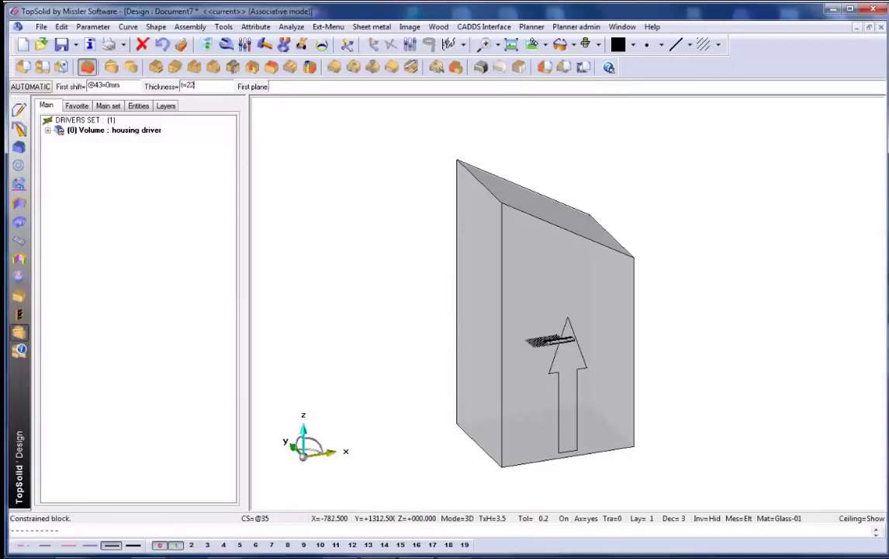
pyautogui.press('Return')
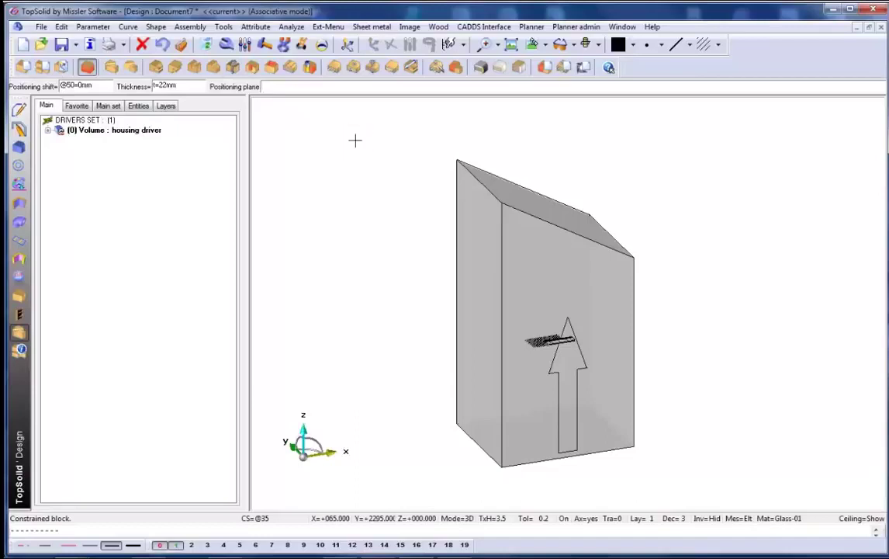
pyautogui.click(463, 230)
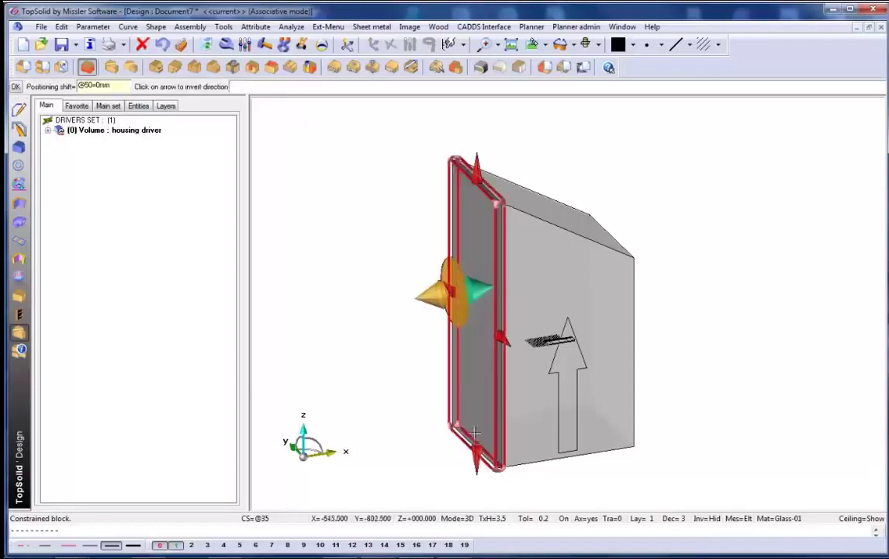
# Step: Offset the tall side panel's lower edge 110 mm up from the volume's base and flip its thickness to the inside
pyautogui.press('Return')
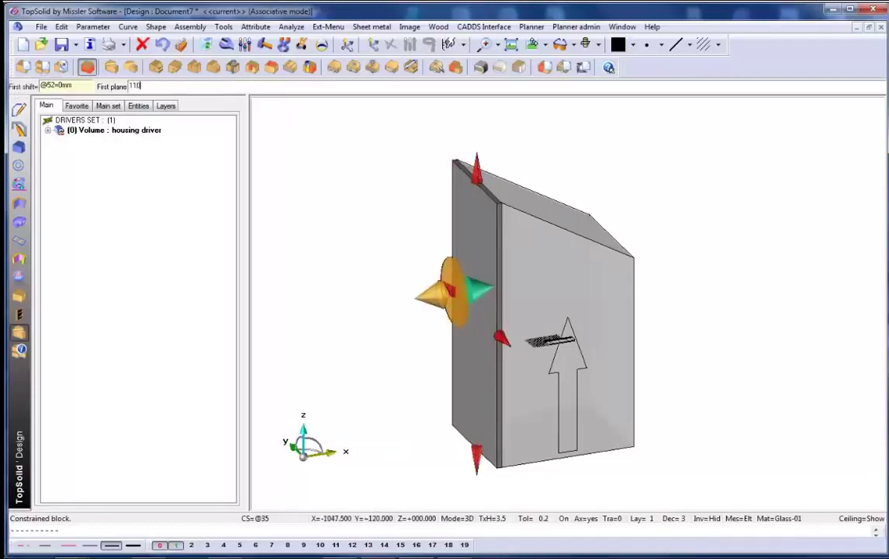
pyautogui.press('Return')
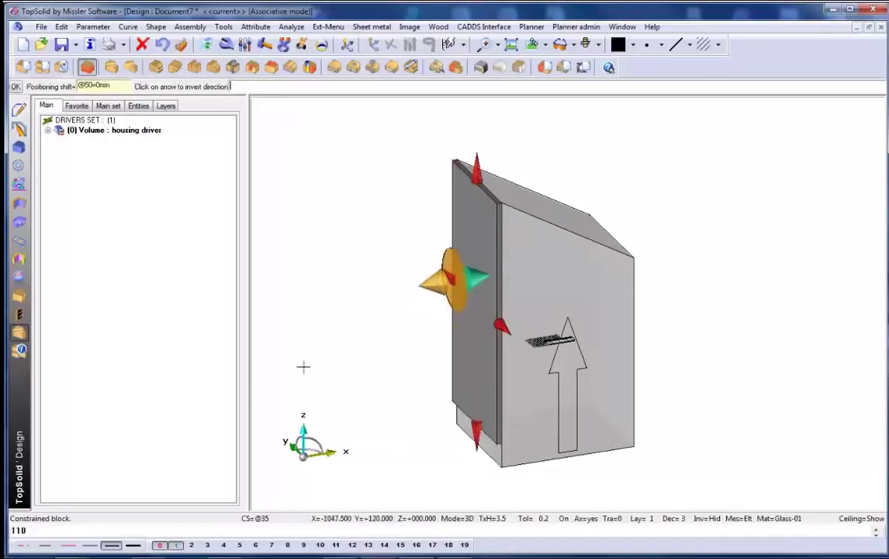
pyautogui.click(419, 284)
pyautogui.press('Return')
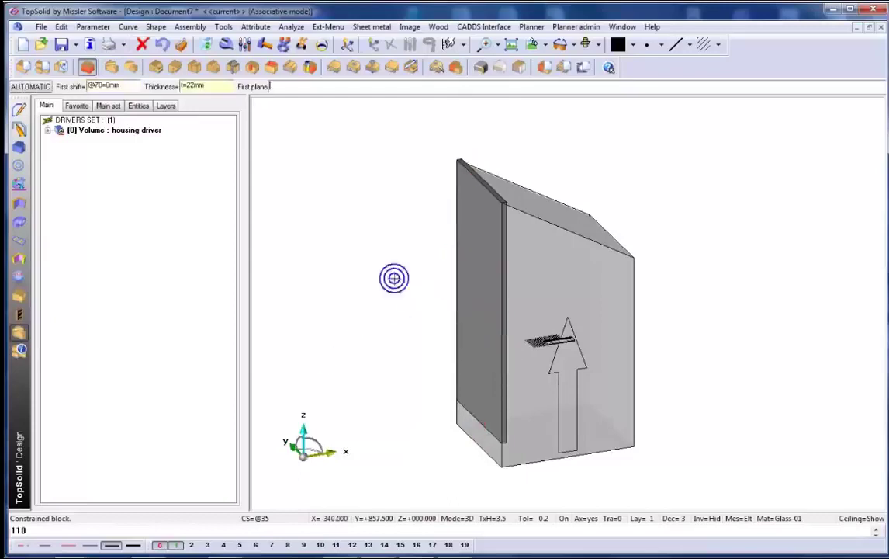
# Step: Add 22 mm constrained blocks on the shorter side, aligned to the first panel's lower edge, and along the volume's sloped top face
pyautogui.click(623, 272)
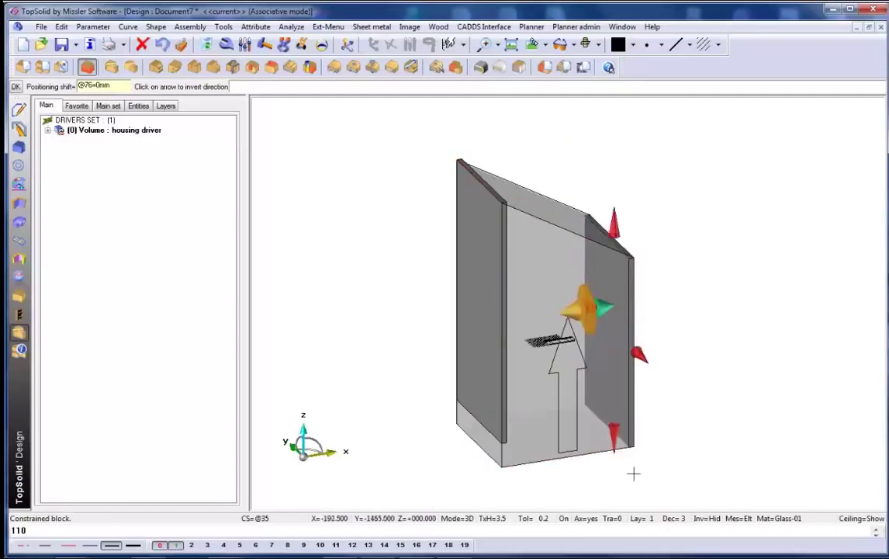
pyautogui.click(613, 436)
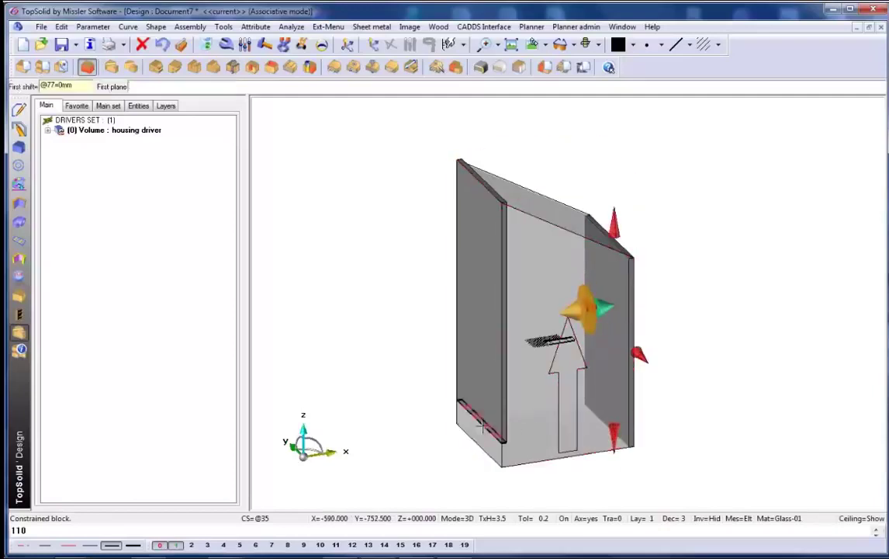
pyautogui.click(484, 426)
pyautogui.press('Return')
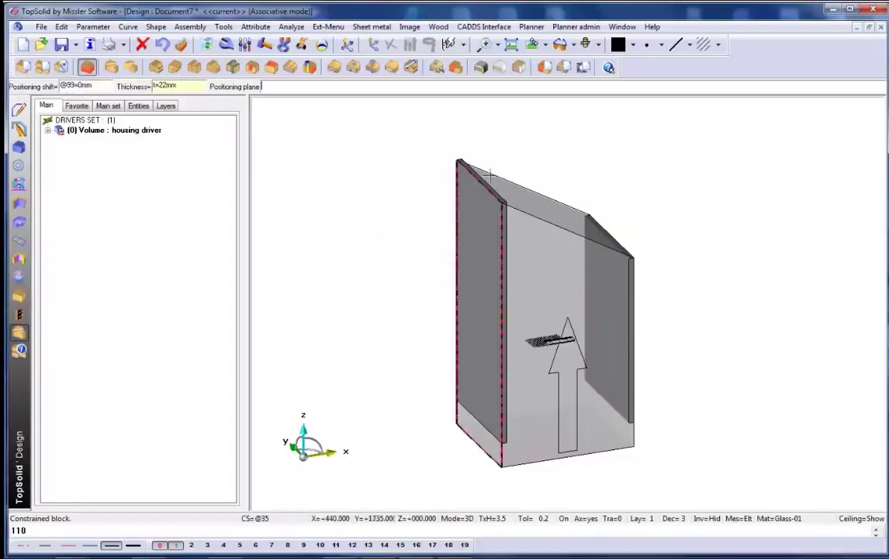
pyautogui.click(573, 214)
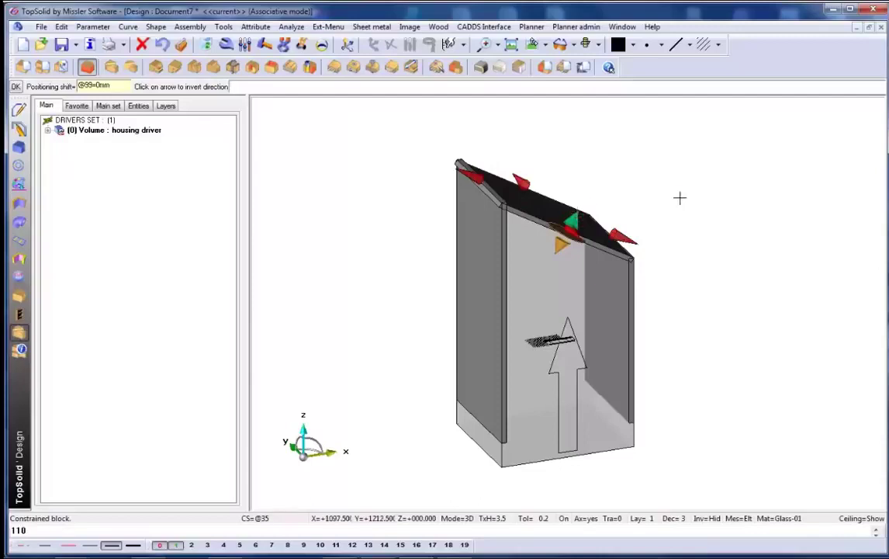
pyautogui.press('Return')
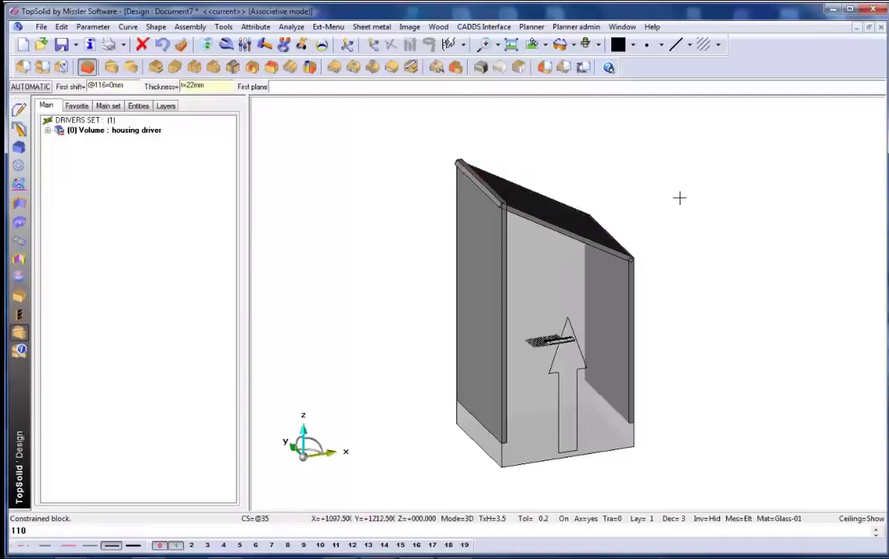
# Step: Add a 22 mm bottom panel between the two side panels, level with their lower edges and with its thickness directed upward
pyautogui.click(477, 380)
pyautogui.click(600, 337)
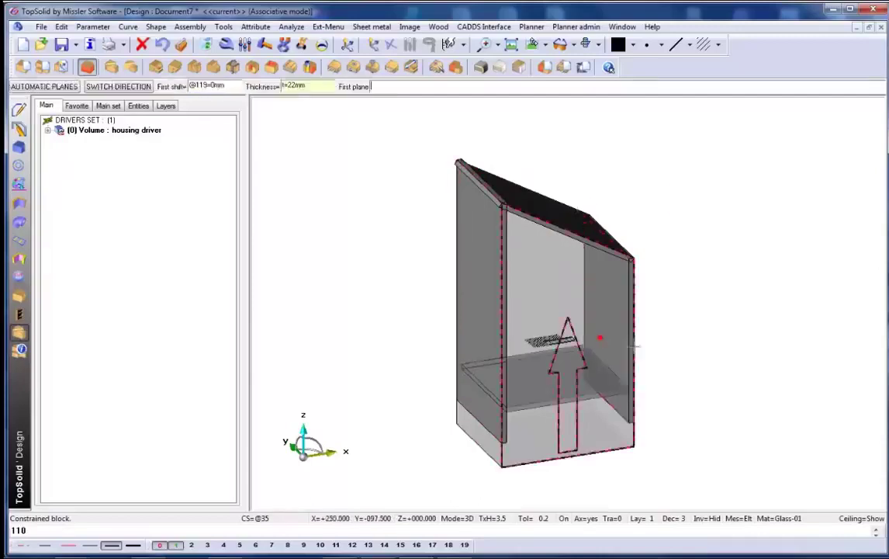
pyautogui.click(729, 371)
pyautogui.click(630, 417)
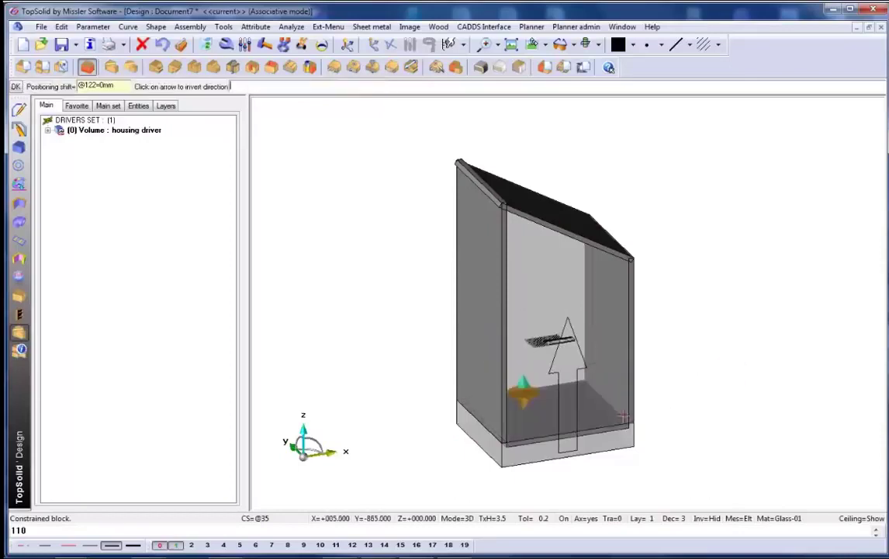
pyautogui.click(524, 406)
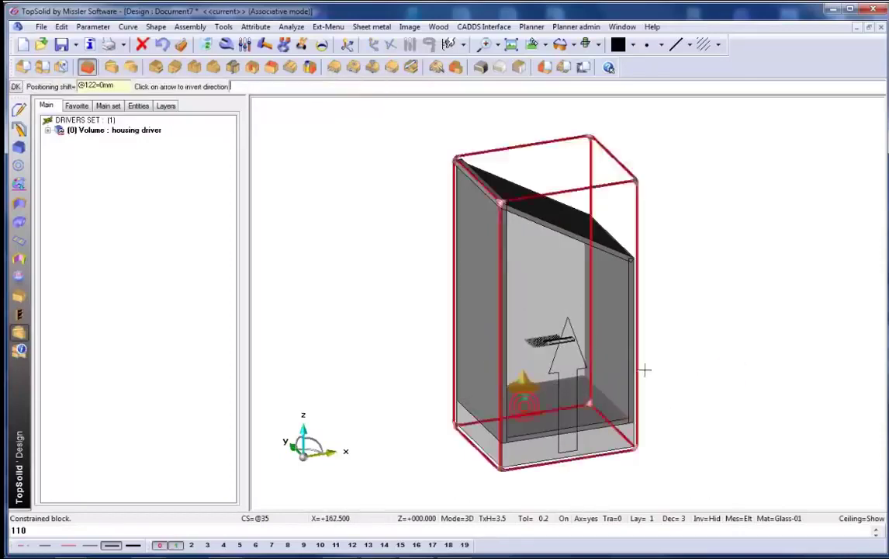
pyautogui.click(698, 351)
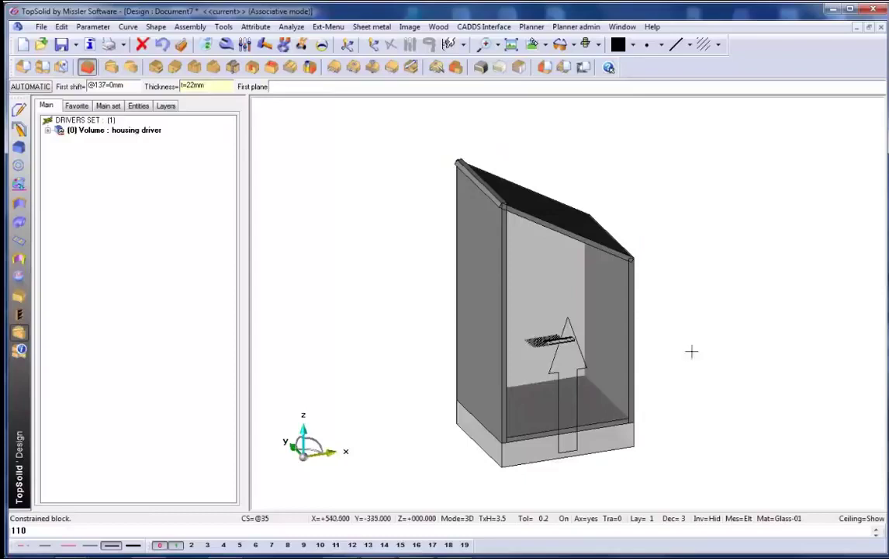
# Step: Hide layer 0 and open the multiple-part definition for all four cabinet panels, keeping the model in view beside it
pyautogui.click(160, 546)
pyautogui.click(160, 546)
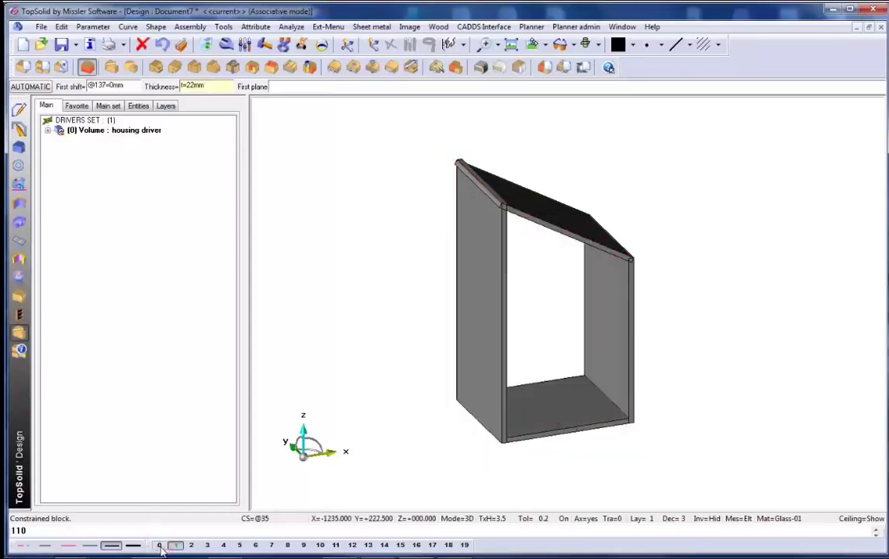
pyautogui.click(18, 314)
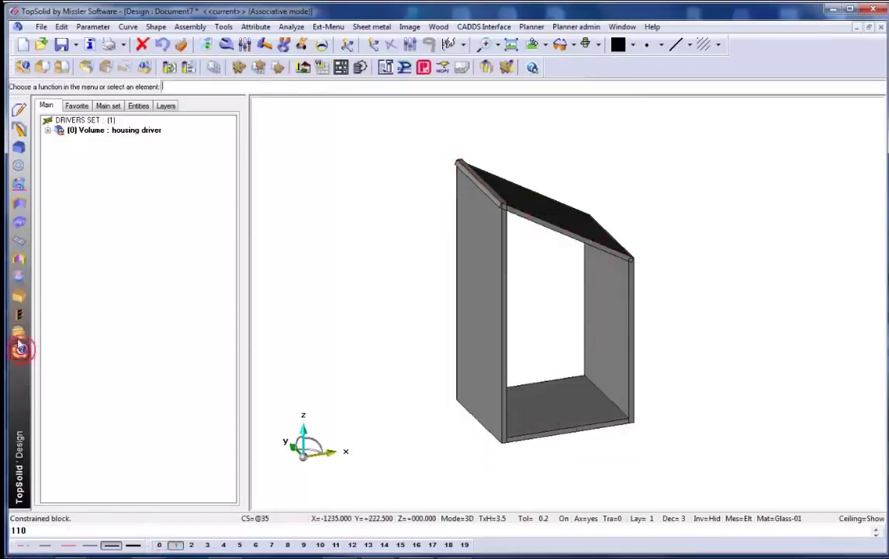
pyautogui.click(25, 68)
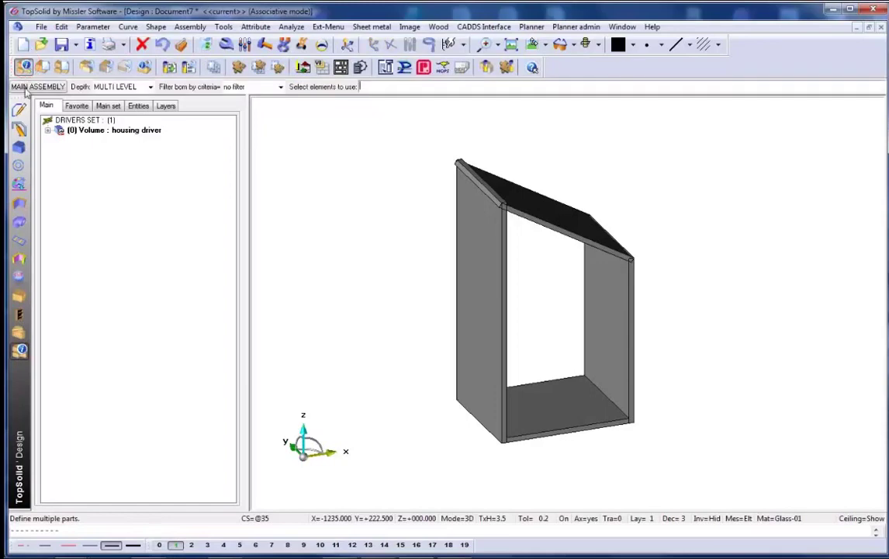
pyautogui.moveTo(407, 129); pyautogui.dragTo(694, 466)
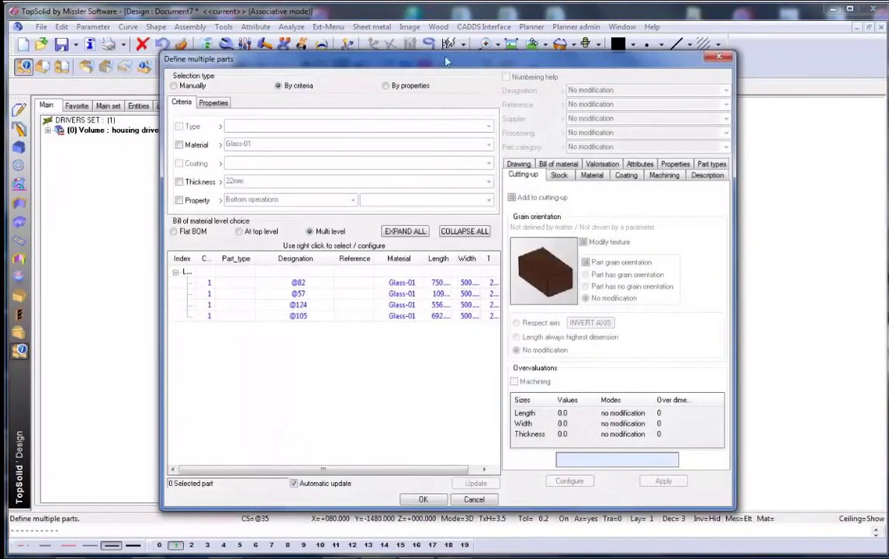
pyautogui.moveTo(446, 62); pyautogui.dragTo(304, 55)
pyautogui.moveTo(781, 302); pyautogui.dragTo(864, 302, button='middle')
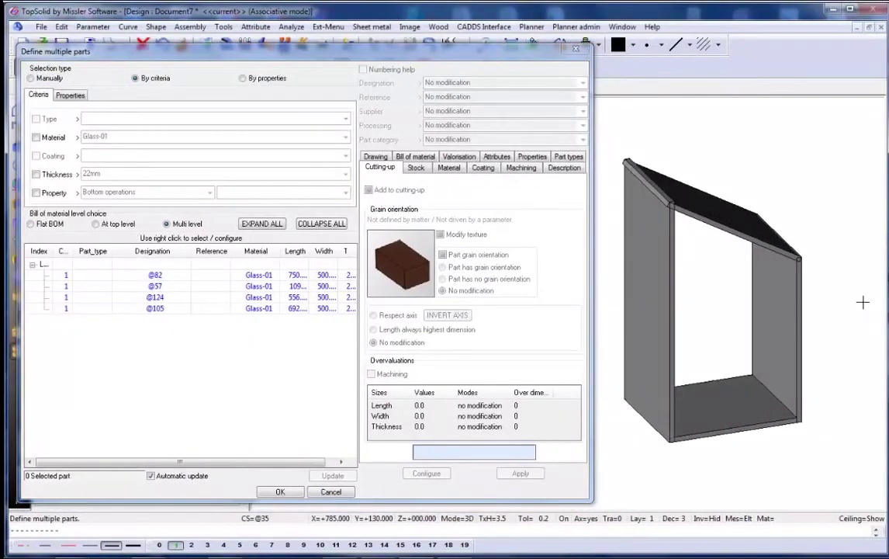
# Step: Select the panels by material Glass-01 and assign them Sable from the EGGER Colors particle boards
pyautogui.click(36, 137)
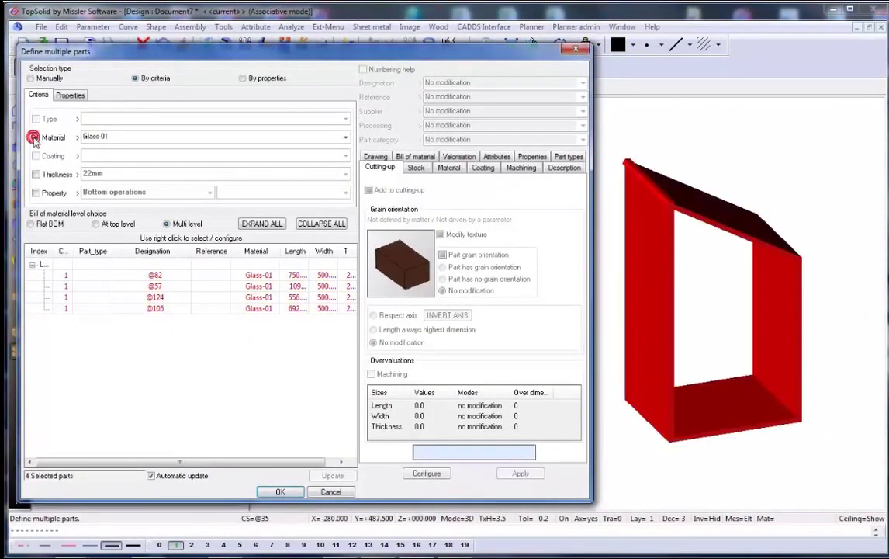
pyautogui.click(426, 474)
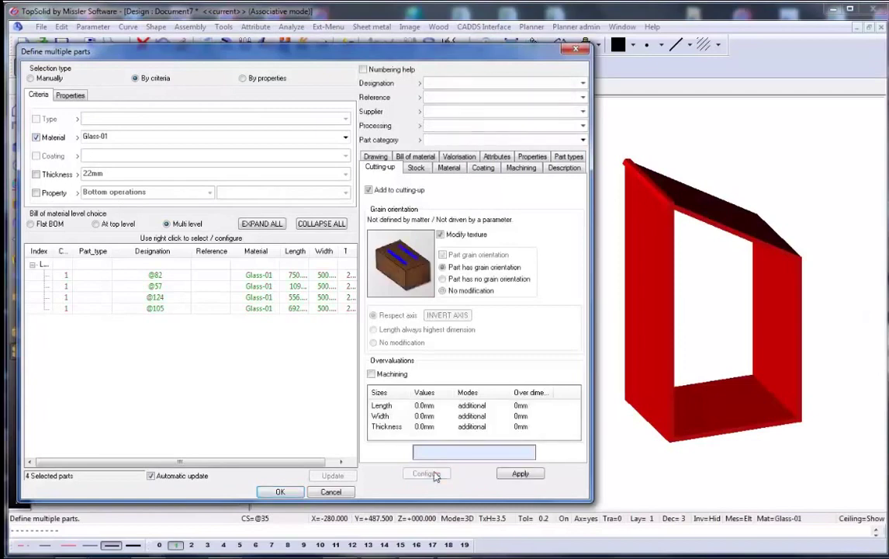
pyautogui.click(453, 167)
pyautogui.click(388, 224)
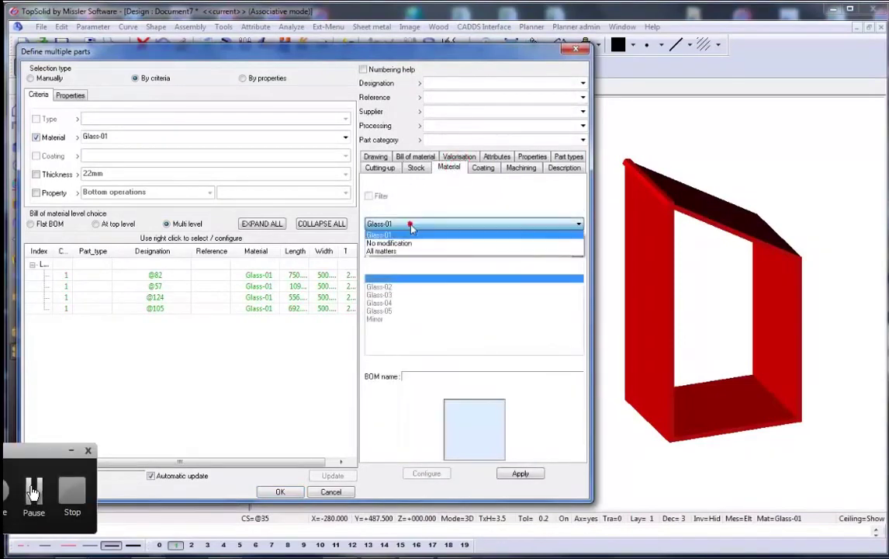
pyautogui.click(381, 243)
pyautogui.click(390, 253)
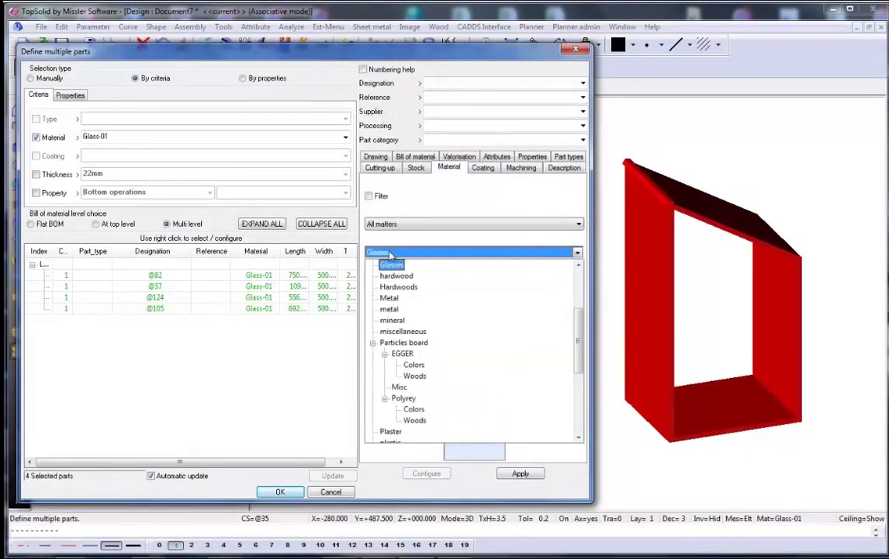
pyautogui.click(414, 365)
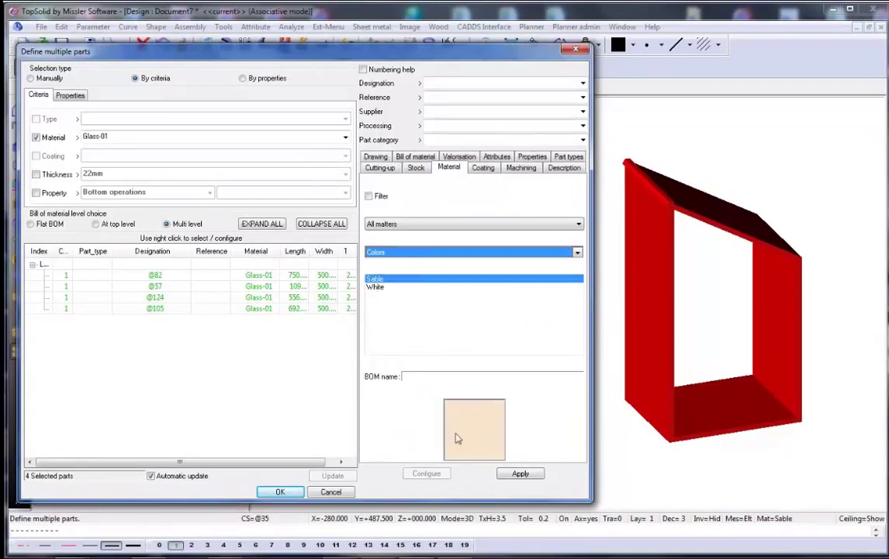
pyautogui.click(520, 474)
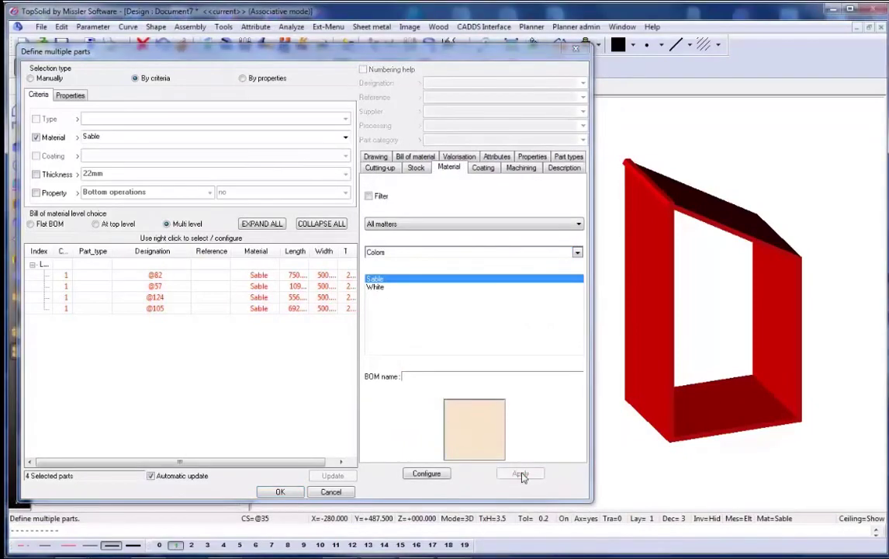
pyautogui.click(281, 491)
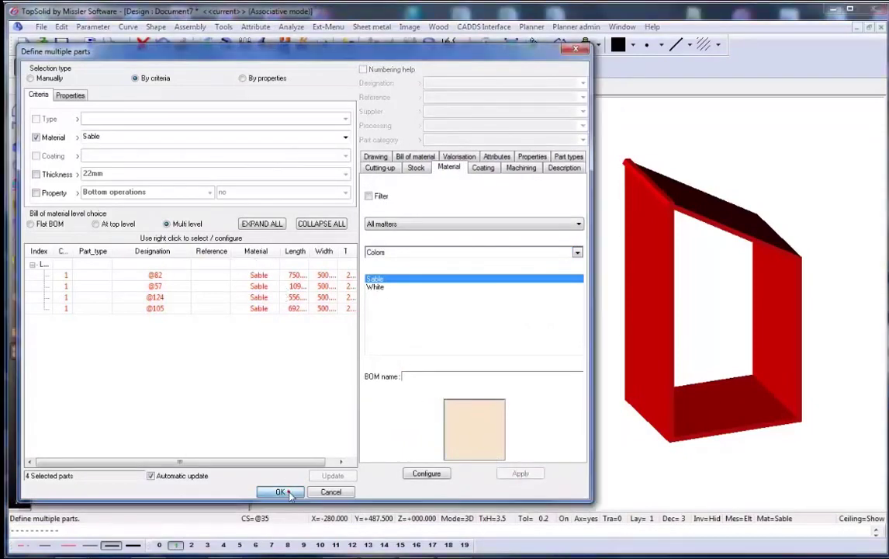
# Step: Switch the display to the shaded mode that shows the panels in their material colour
pyautogui.click(598, 46)
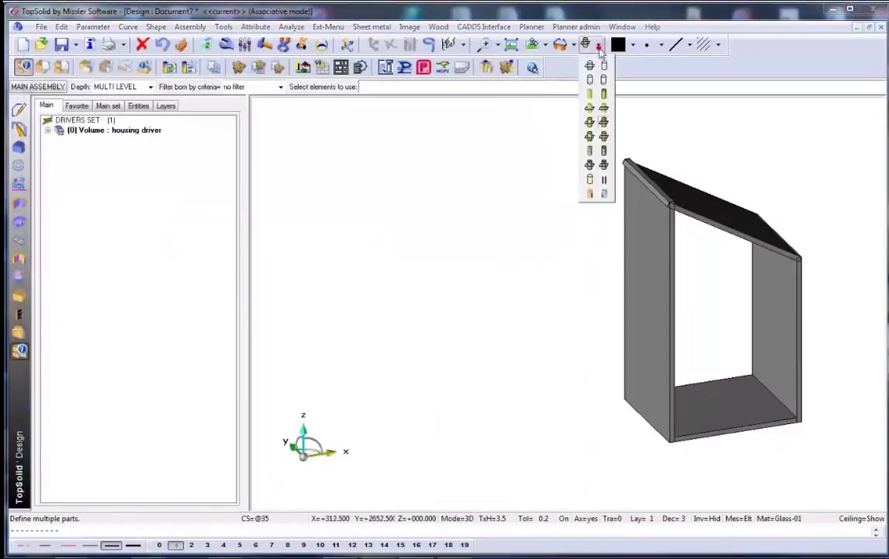
pyautogui.click(605, 149)
pyautogui.moveTo(582, 159); pyautogui.dragTo(518, 161, button='middle')
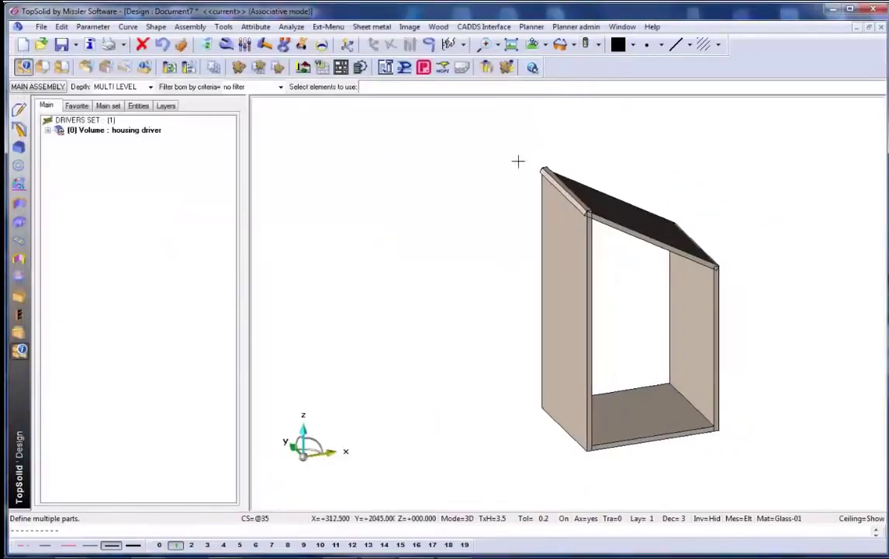
# Step: Cut mitre joints between the sloped top panel and both side panels, accepting the proposed directions
pyautogui.click(20, 332)
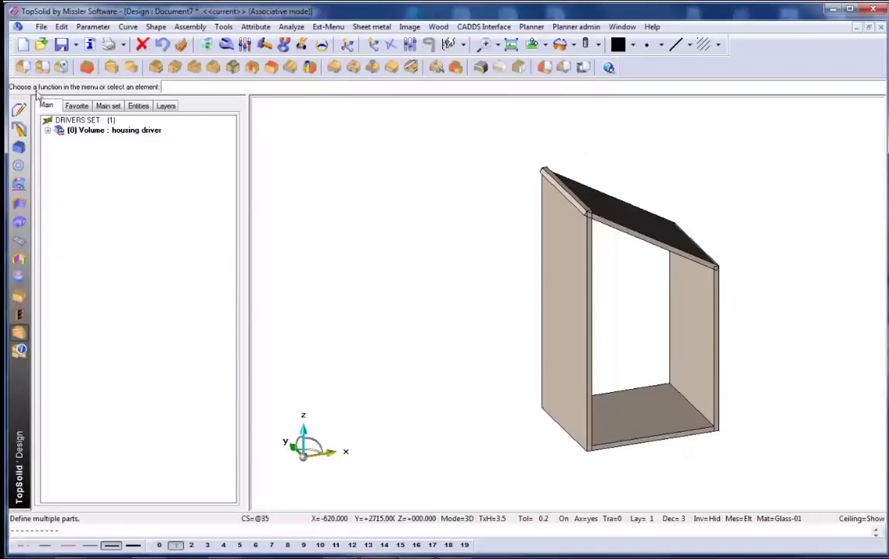
pyautogui.click(111, 67)
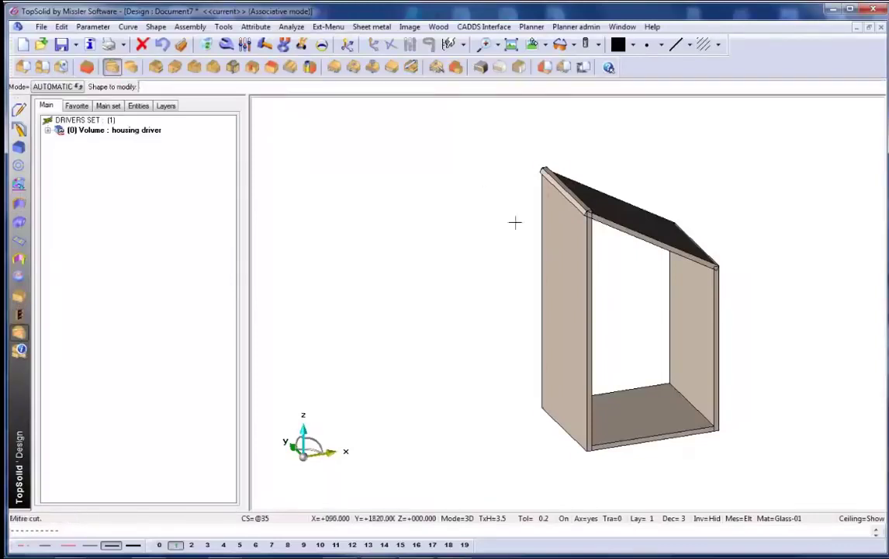
pyautogui.click(638, 233)
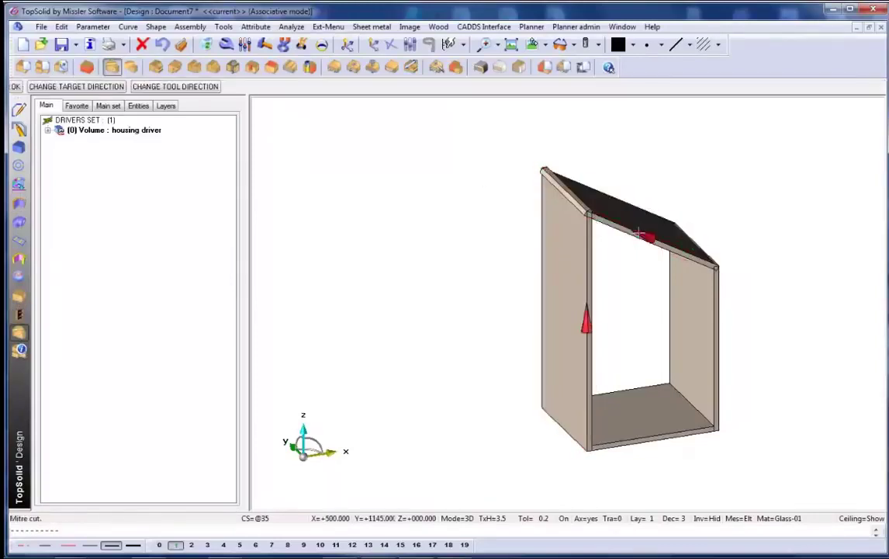
pyautogui.middleClick(638, 232)
pyautogui.click(641, 229)
pyautogui.click(711, 294)
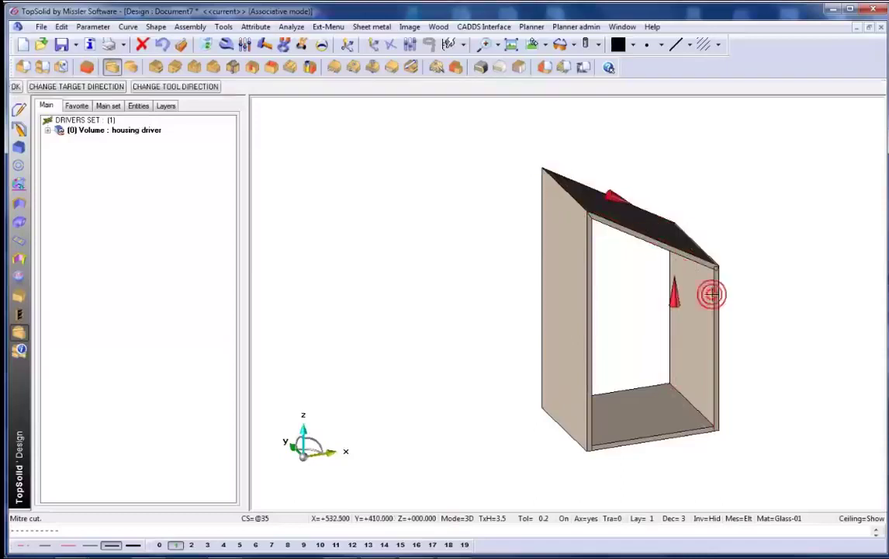
pyautogui.middleClick(711, 294)
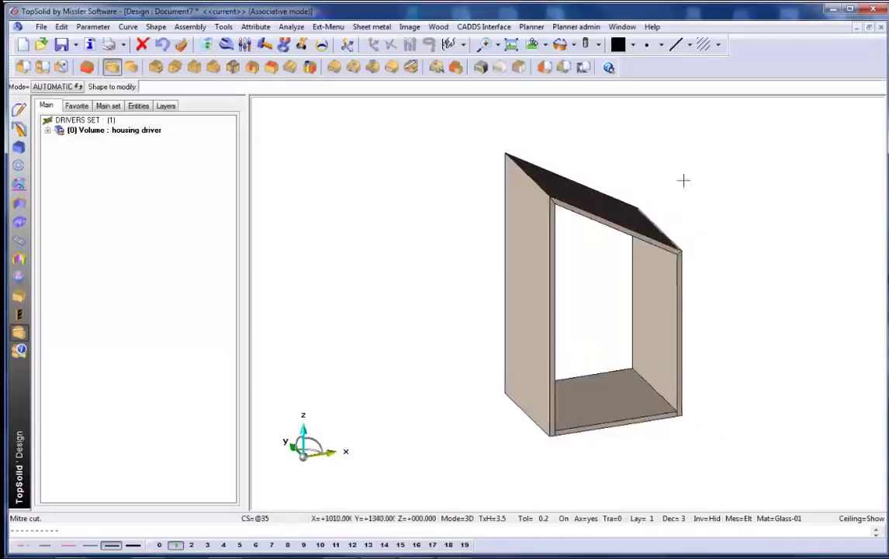
pyautogui.moveTo(684, 180); pyautogui.dragTo(631, 182, button='middle')
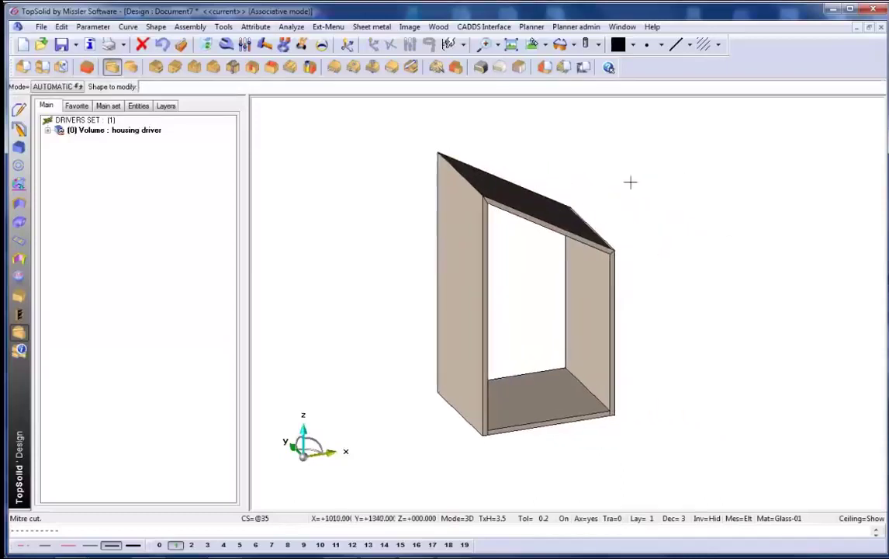
# Step: Make layer 2 current, list the assembly parts, and choose the Groove back standard component from TSWH-Dressing's 05- Backs for inclusion
pyautogui.click(191, 545)
pyautogui.click(108, 107)
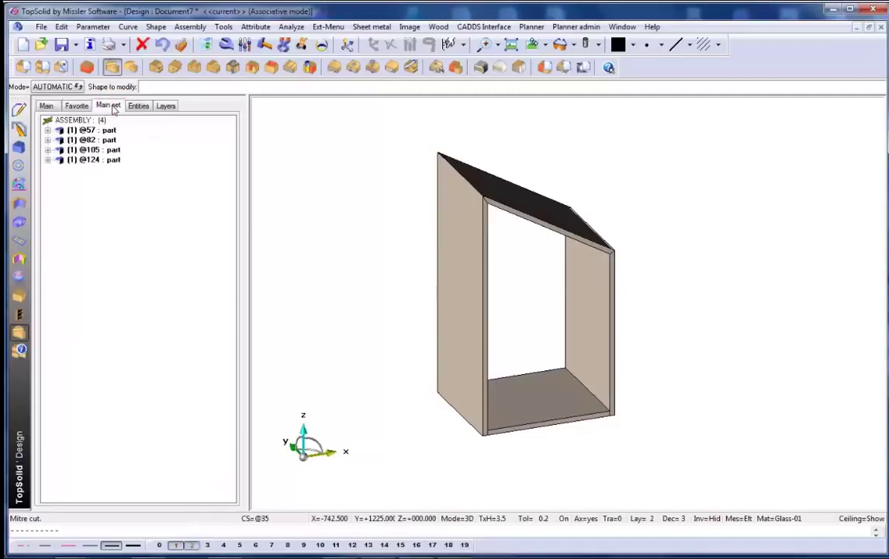
pyautogui.click(19, 148)
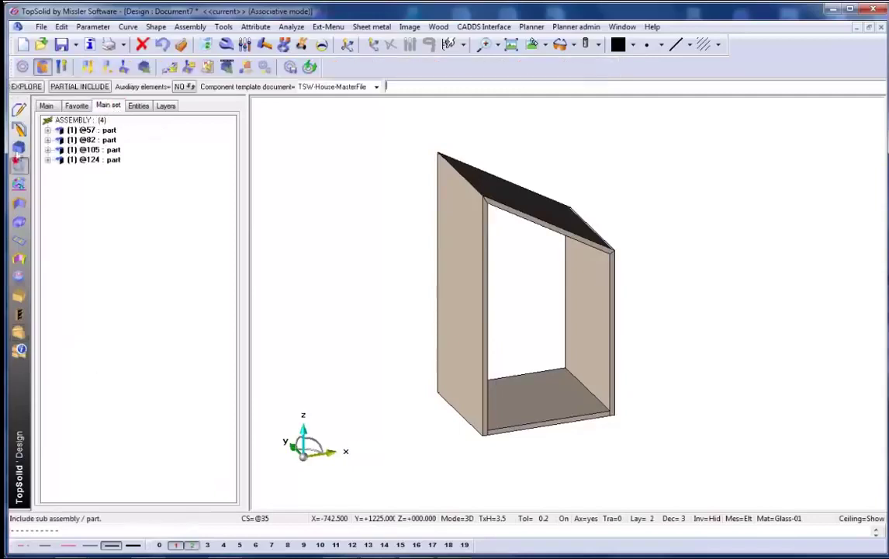
pyautogui.click(23, 69)
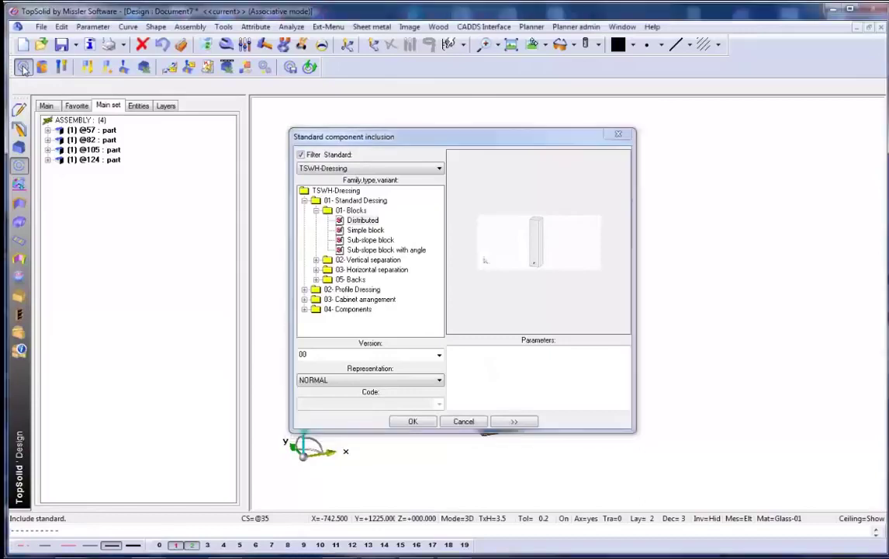
pyautogui.doubleClick(349, 280)
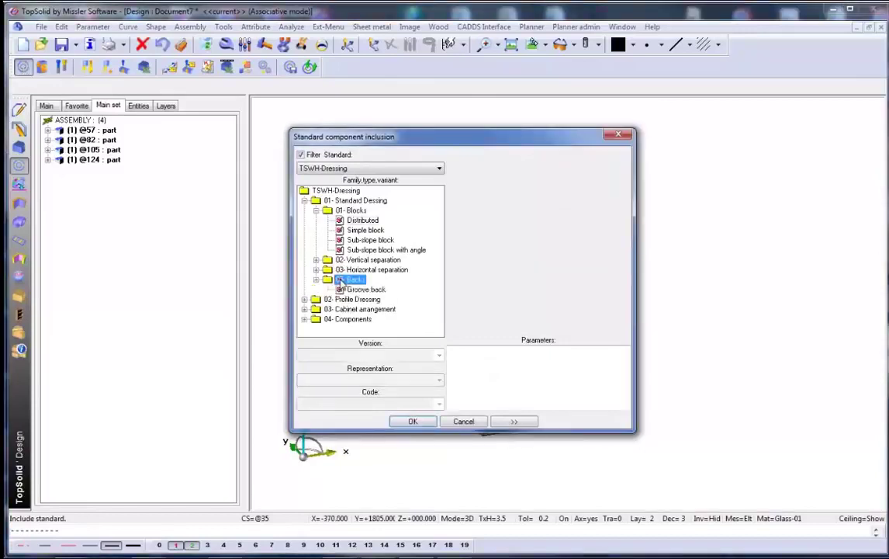
pyautogui.click(361, 289)
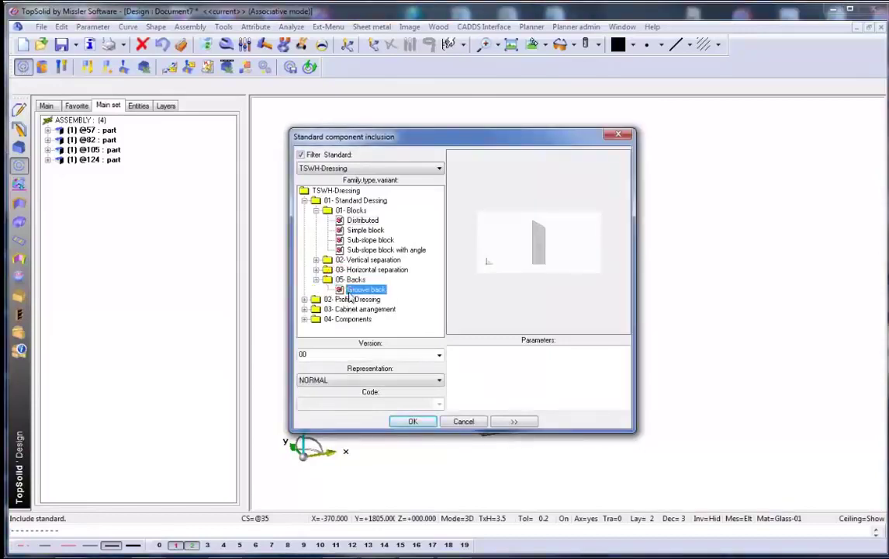
pyautogui.click(411, 420)
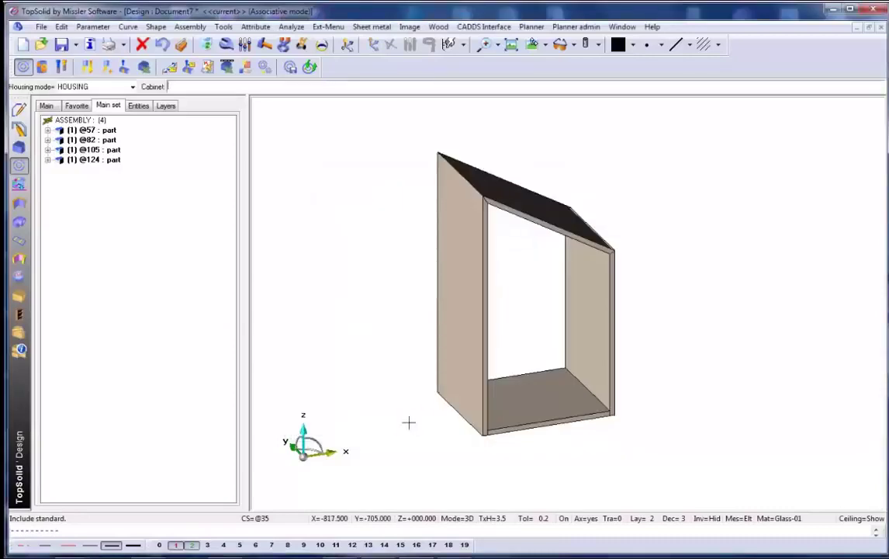
# Step: House the grooved back in the cabinet interior and apply its Bottom groove process automatically to the surrounding panels
pyautogui.click(550, 391)
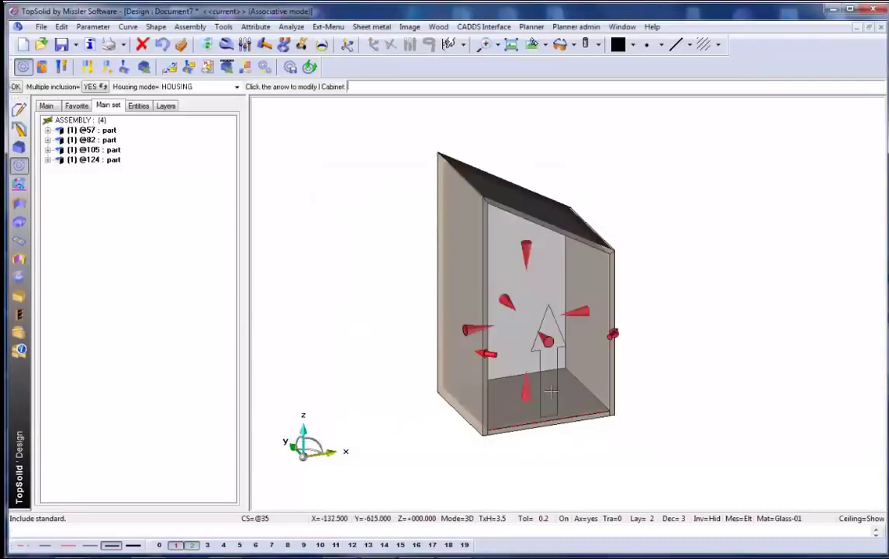
pyautogui.press('Return')
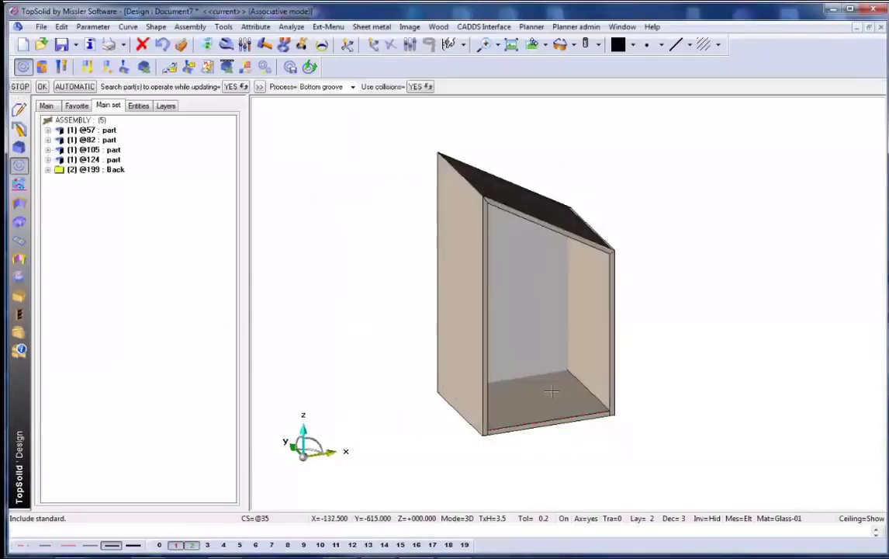
pyautogui.rightClick(550, 392)
pyautogui.click(595, 426)
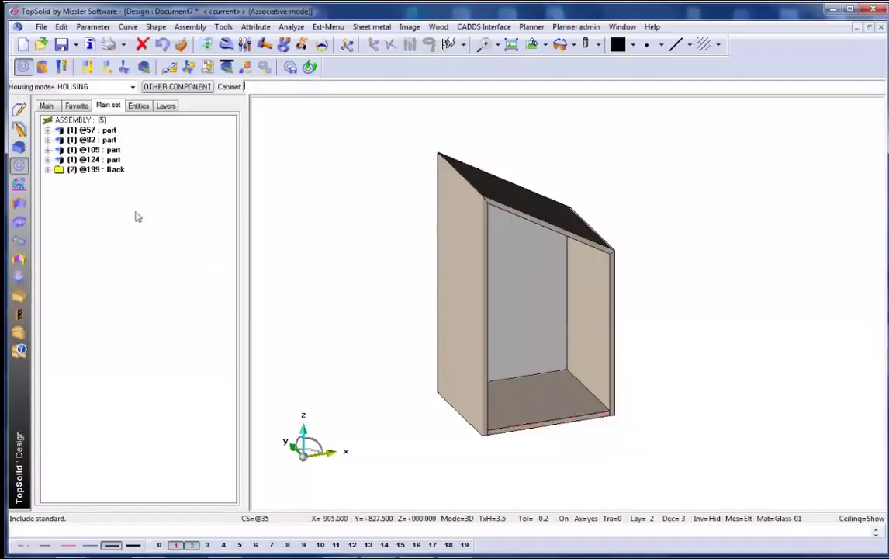
# Step: Expand the two side panels in the assembly tree and examine the groove operation on each
pyautogui.click(86, 132)
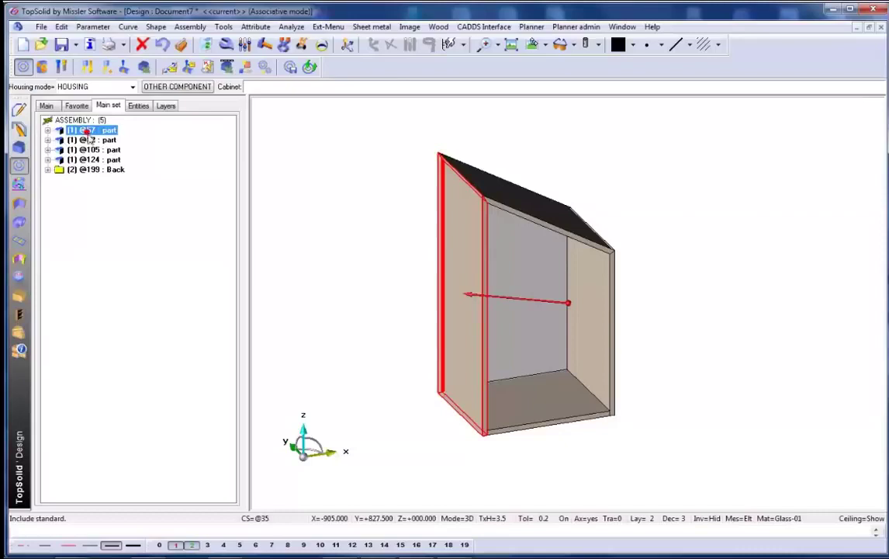
pyautogui.doubleClick(87, 132)
pyautogui.click(90, 150)
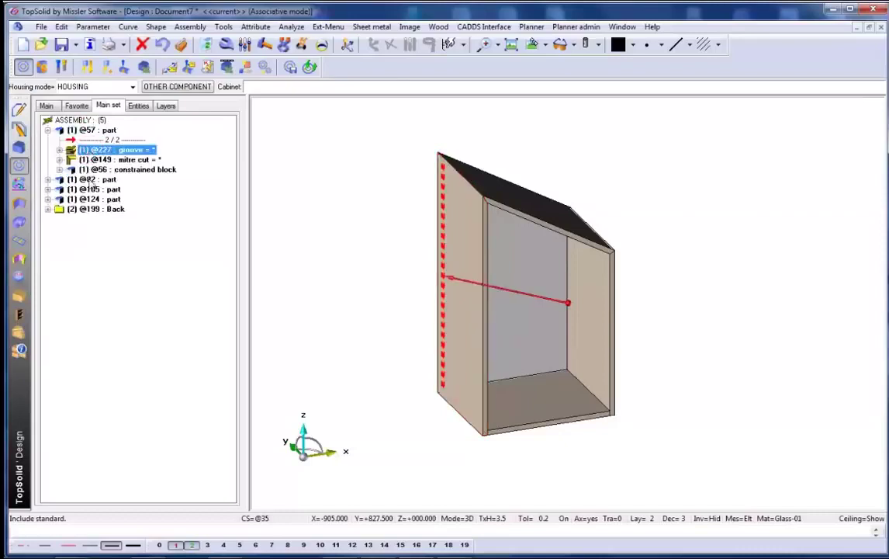
pyautogui.doubleClick(89, 179)
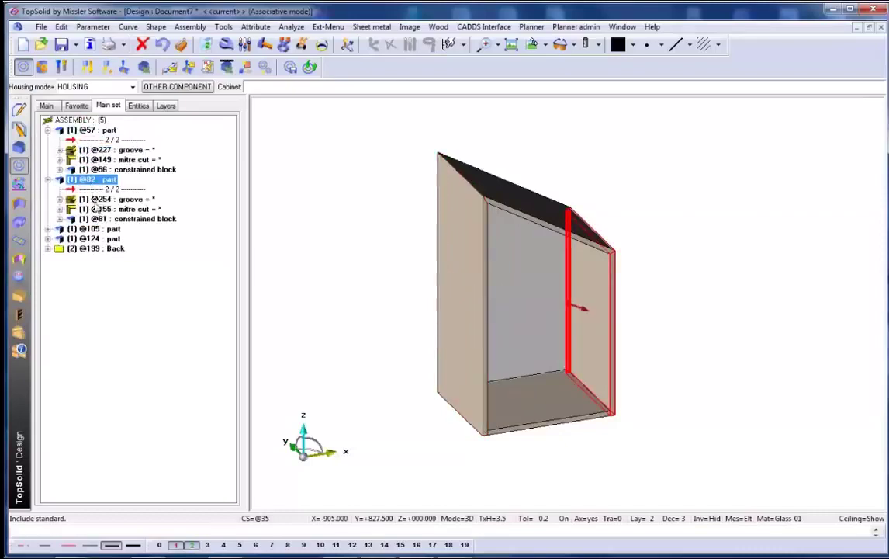
pyautogui.click(95, 200)
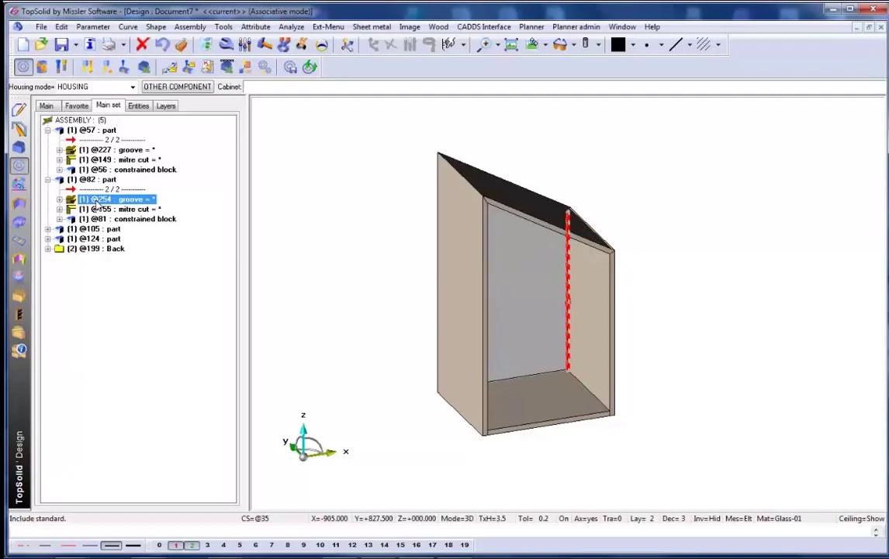
# Step: Choose the Kitchen foot + support component from the TSWH-Hardware supports and accept a foot height of 110 mm
pyautogui.click(175, 86)
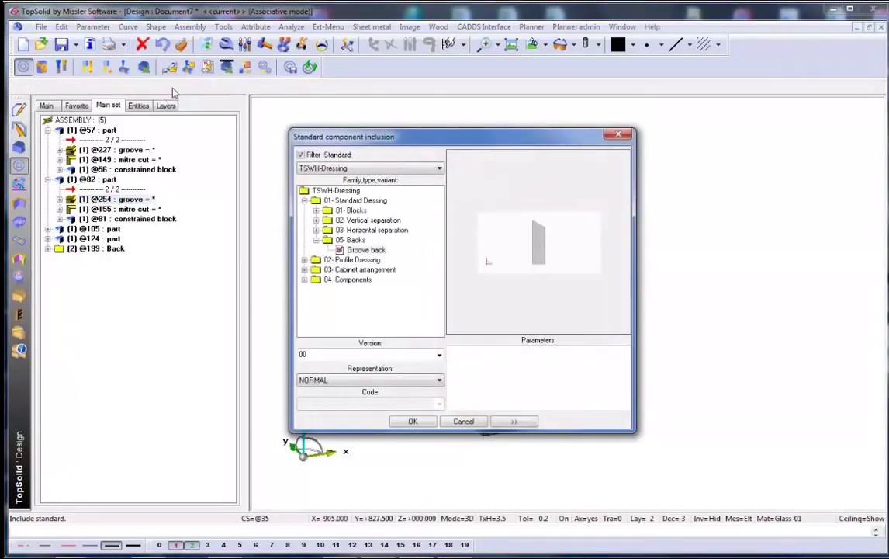
pyautogui.click(344, 169)
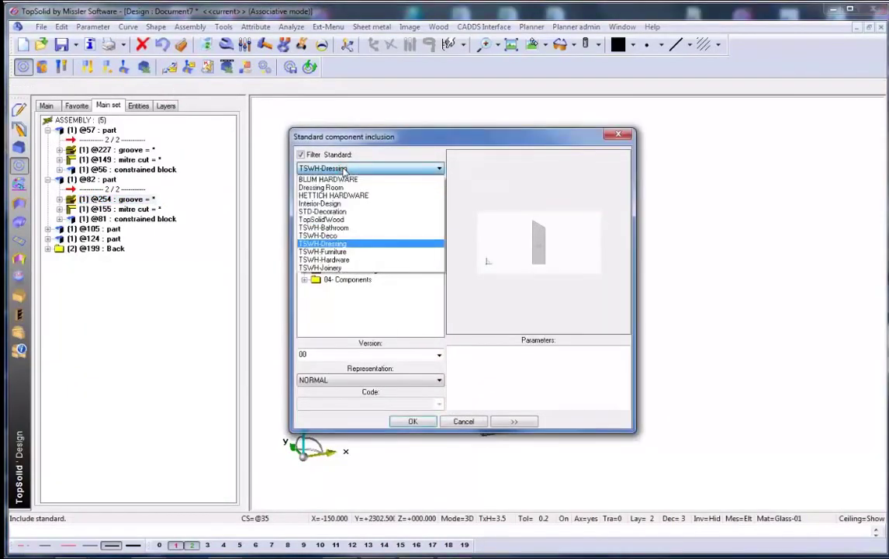
pyautogui.click(324, 260)
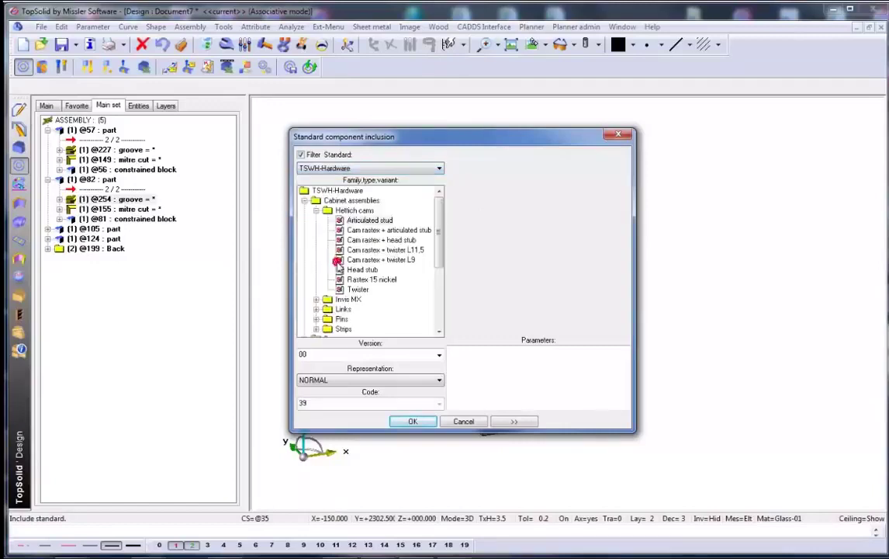
pyautogui.click(304, 201)
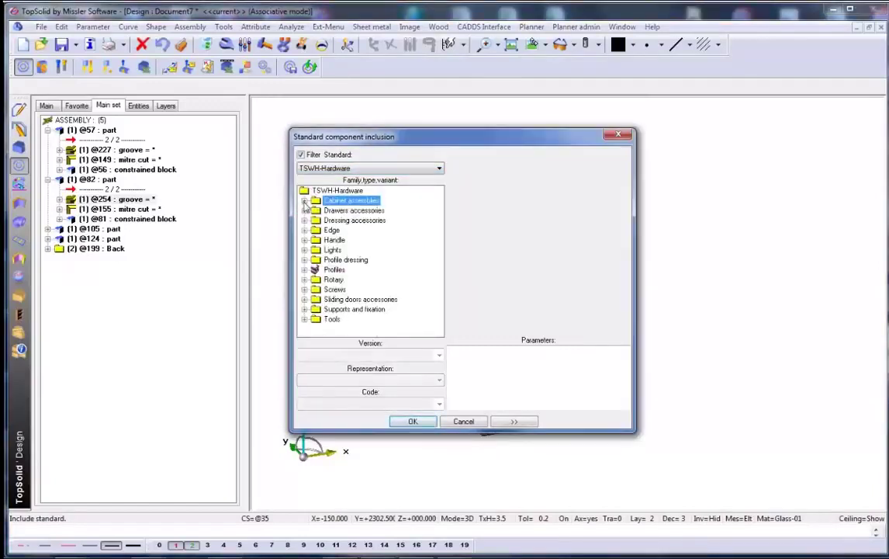
pyautogui.click(305, 308)
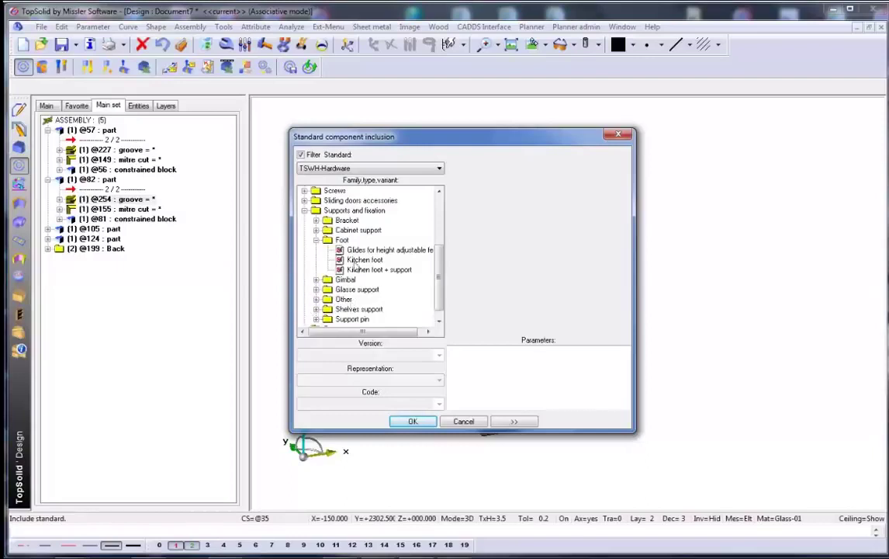
pyautogui.click(378, 269)
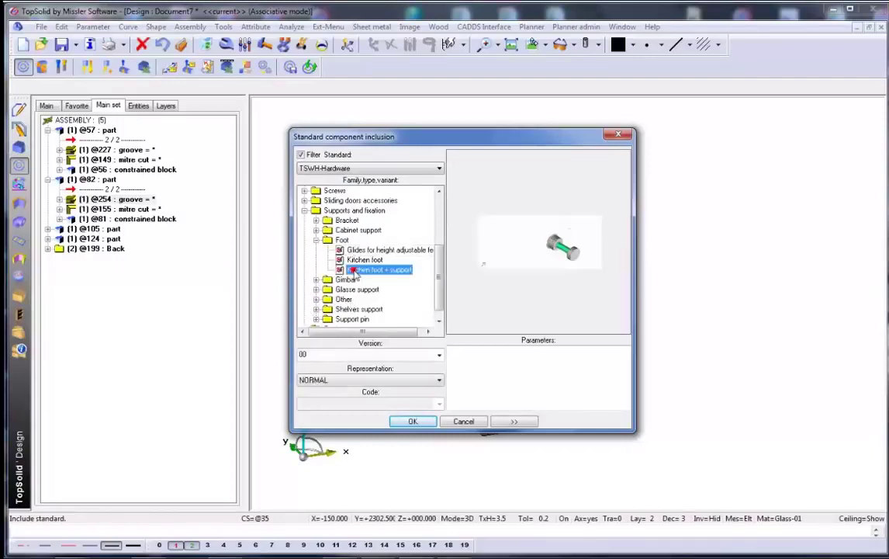
pyautogui.click(412, 421)
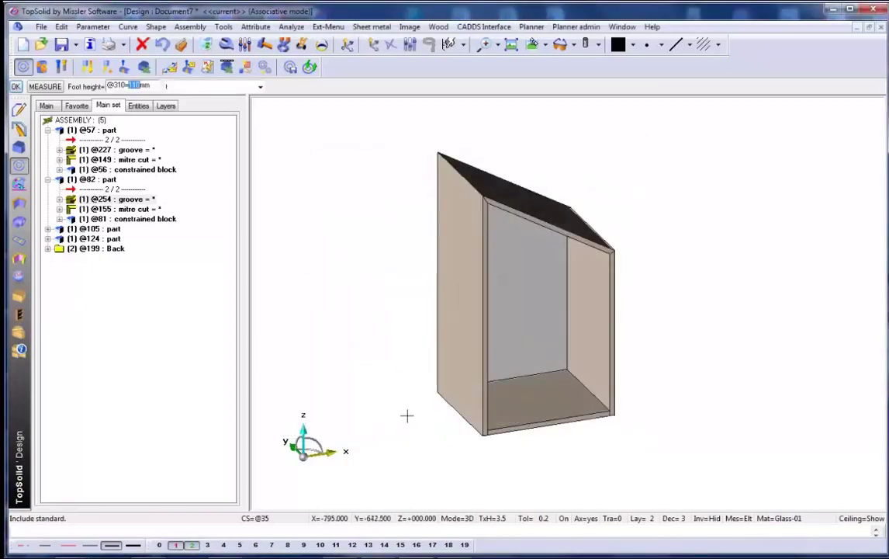
pyautogui.press('Return')
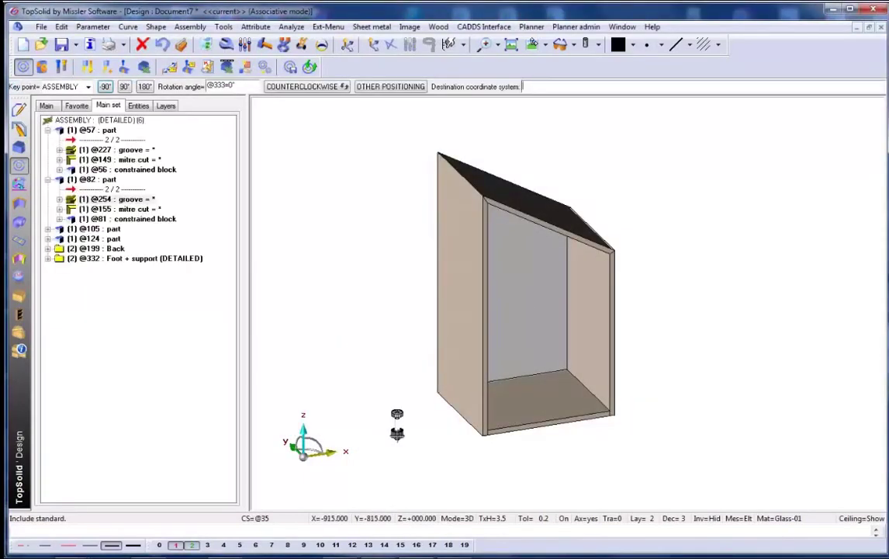
# Step: Place the foot with its support on the underside of the bottom panel, near one corner
pyautogui.moveTo(397, 423); pyautogui.dragTo(423, 322, button='middle')
pyautogui.scroll(5, 423, 323)
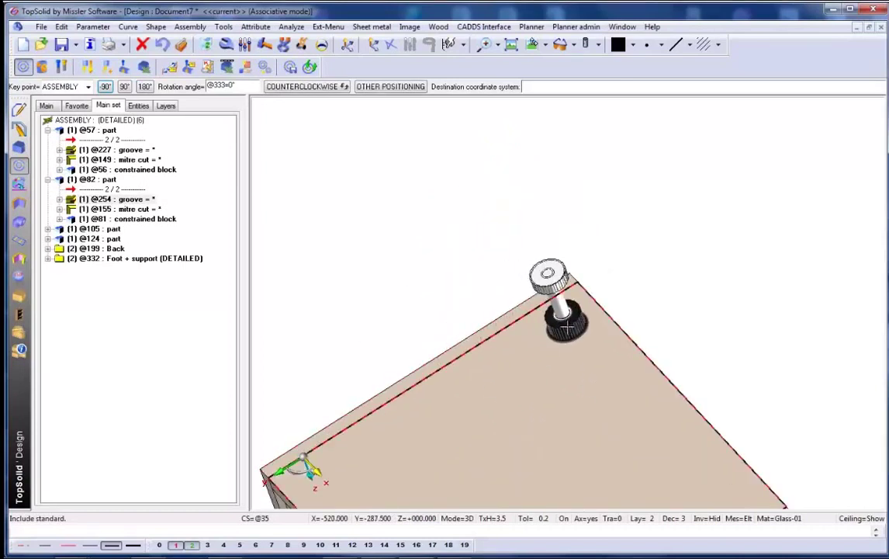
pyautogui.click(564, 326)
pyautogui.moveTo(420, 311); pyautogui.dragTo(414, 246, button='middle')
pyautogui.scroll(-2, 413, 246)
pyautogui.middleClick(413, 246)
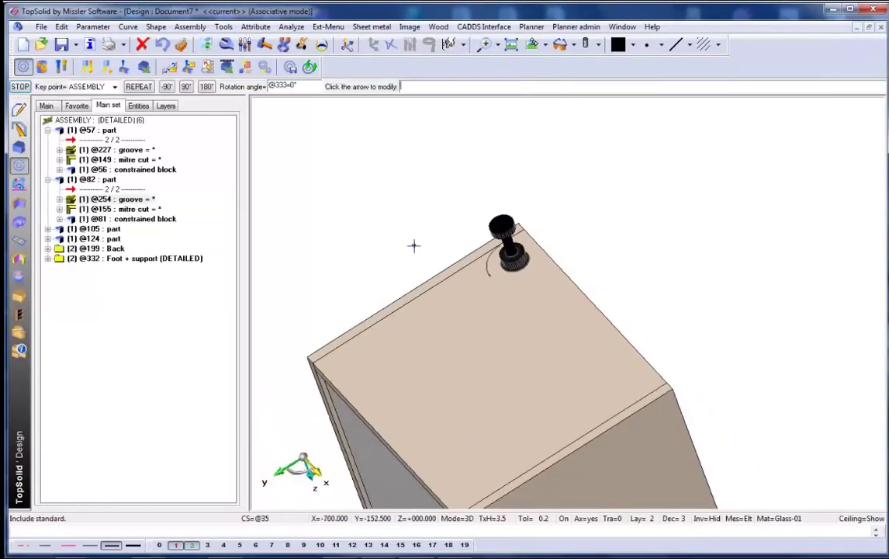
# Step: Repeat the foot at all four corners with a double mirror propagation and apply its machining to the panels automatically
pyautogui.click(139, 86)
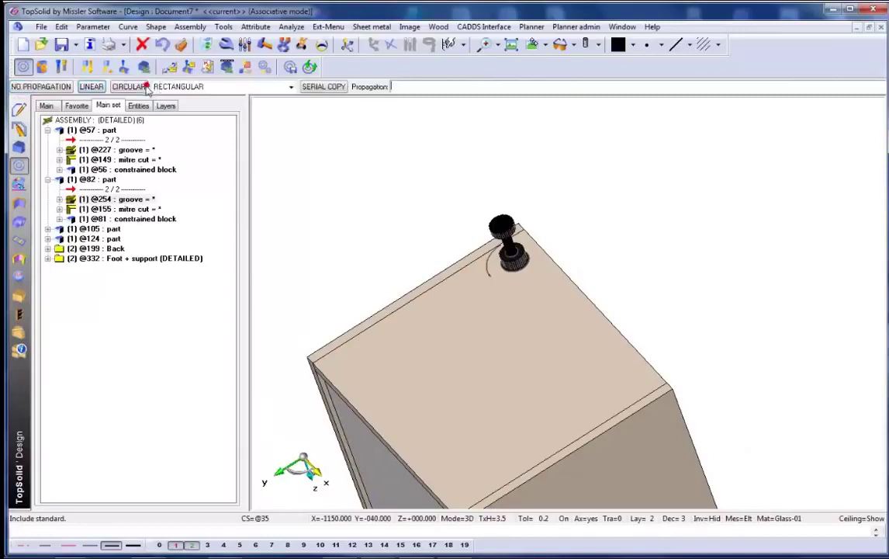
pyautogui.click(155, 86)
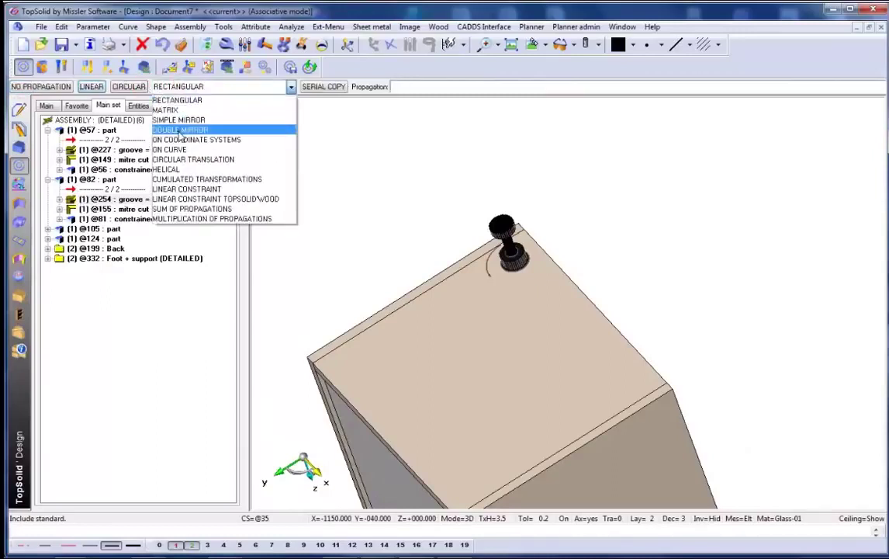
pyautogui.click(180, 130)
pyautogui.click(34, 86)
pyautogui.click(45, 87)
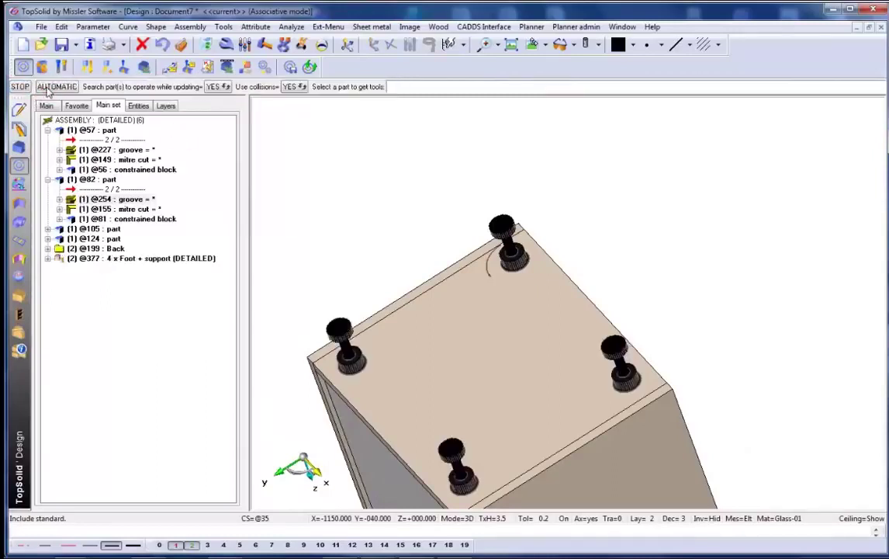
pyautogui.rightClick(364, 188)
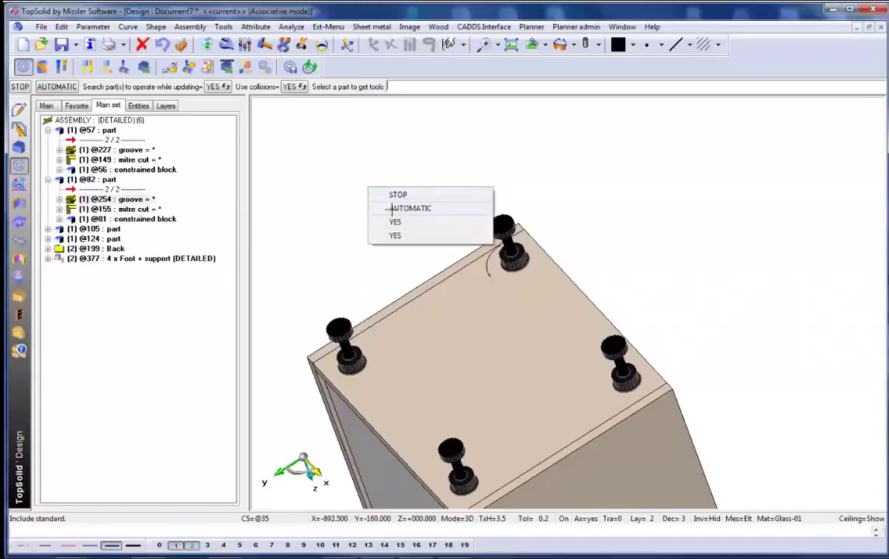
pyautogui.click(373, 201)
pyautogui.press('Return')
# Step: Switch the display to the shaded mode that also shows the foot's positioning dimensions
pyautogui.click(586, 44)
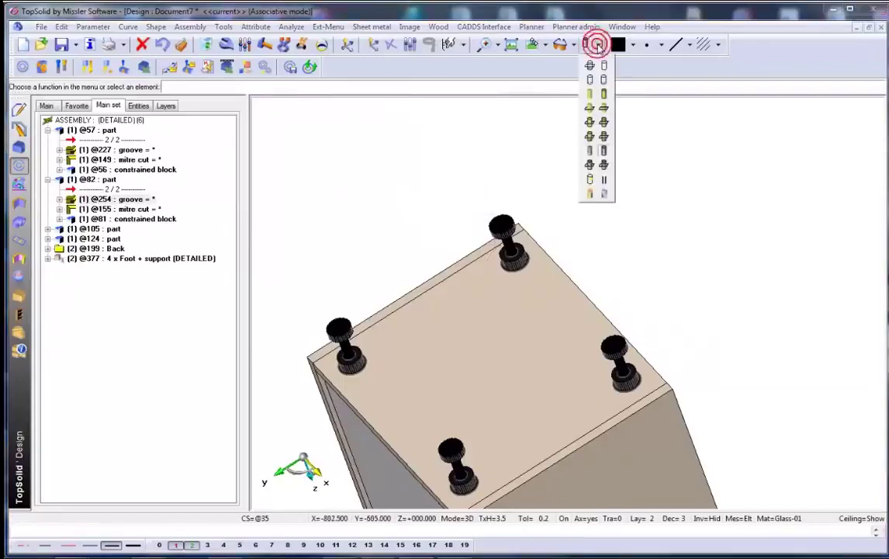
pyautogui.click(603, 165)
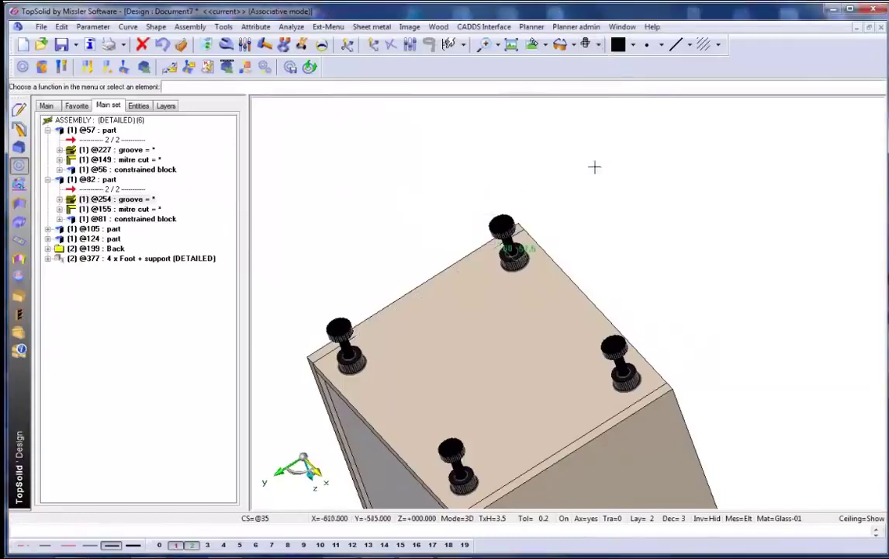
# Step: Set the foot's two positioning distances on the underside of the bottom panel to 30 mm and 60 mm
pyautogui.click(245, 44)
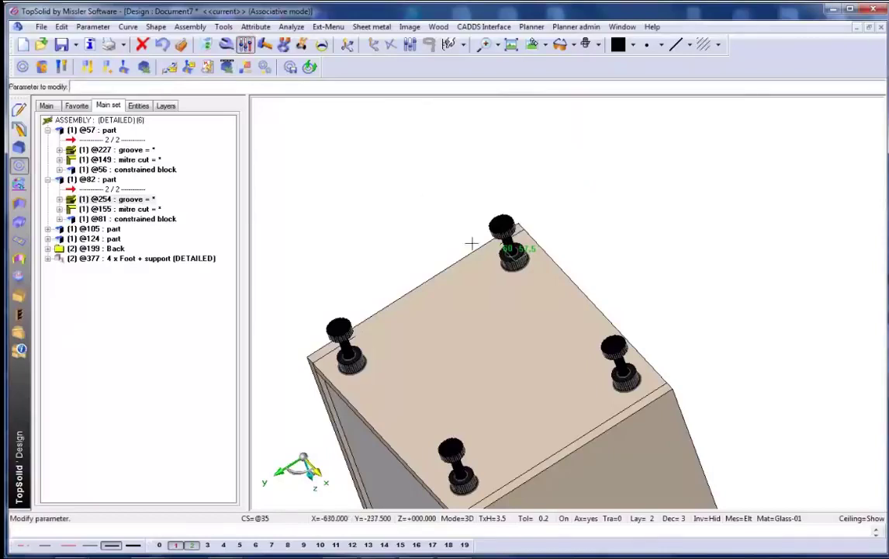
pyautogui.scroll(3, 519, 259)
pyautogui.click(531, 255)
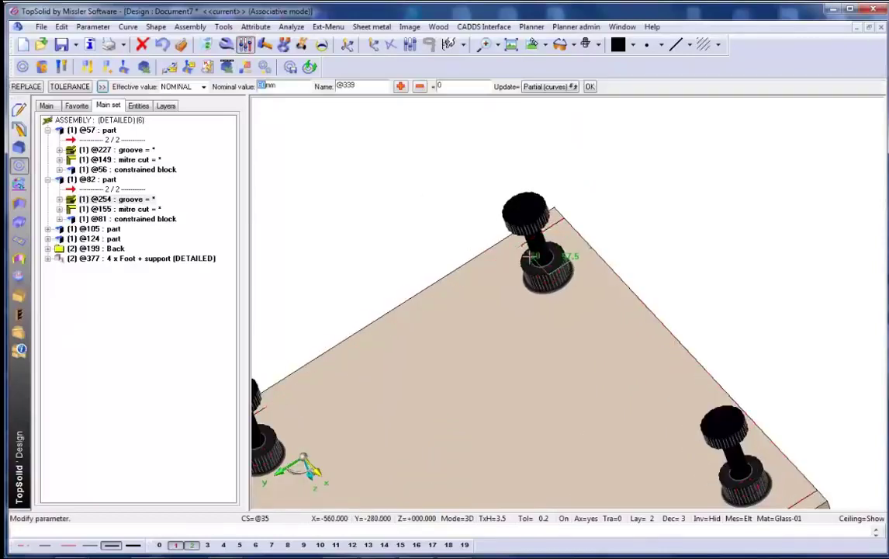
pyautogui.write('30')
pyautogui.press('Return')
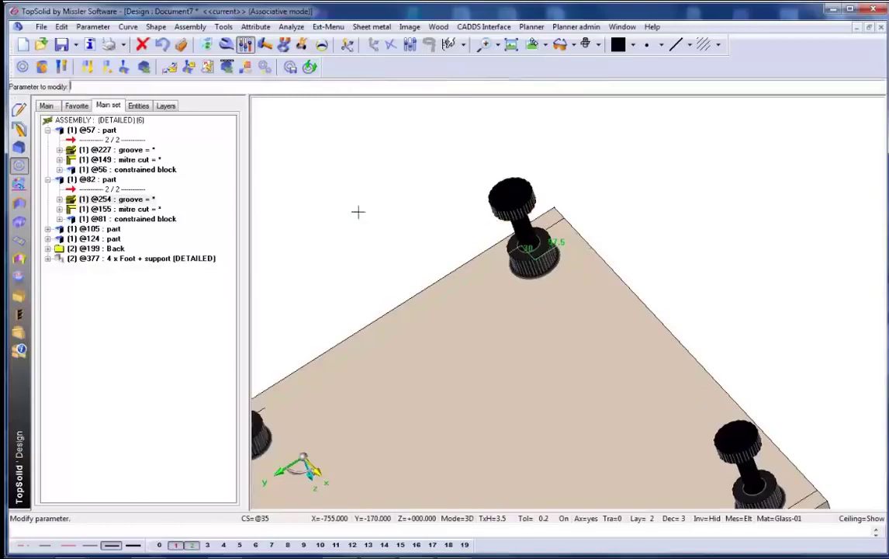
pyautogui.click(558, 241)
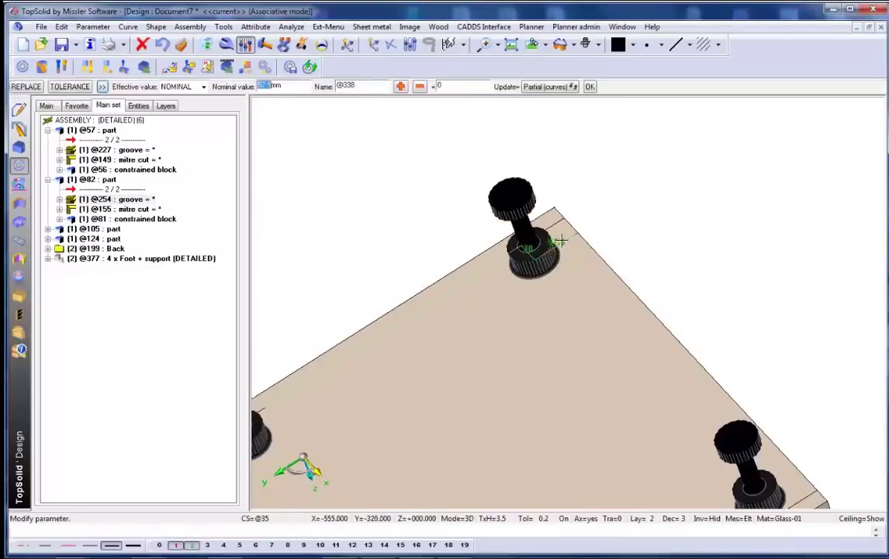
pyautogui.write('60')
pyautogui.press('Return')
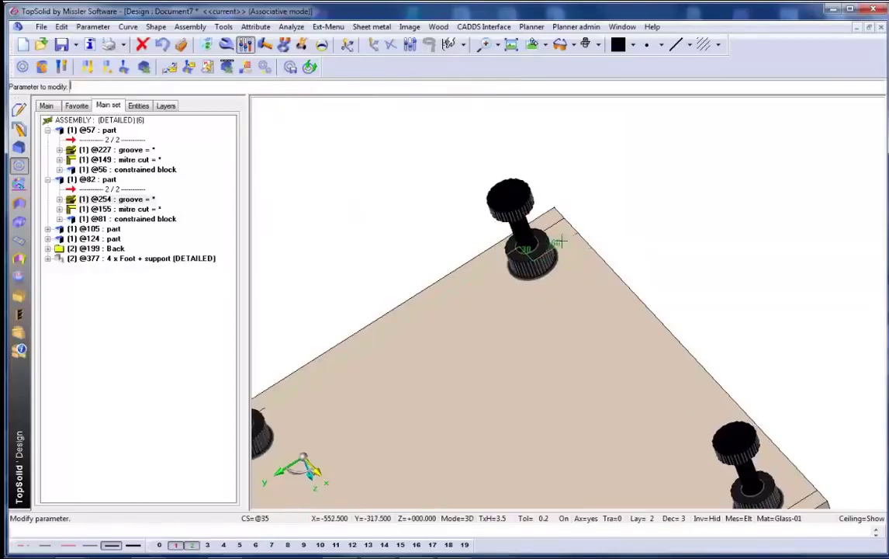
pyautogui.scroll(-3, 474, 265)
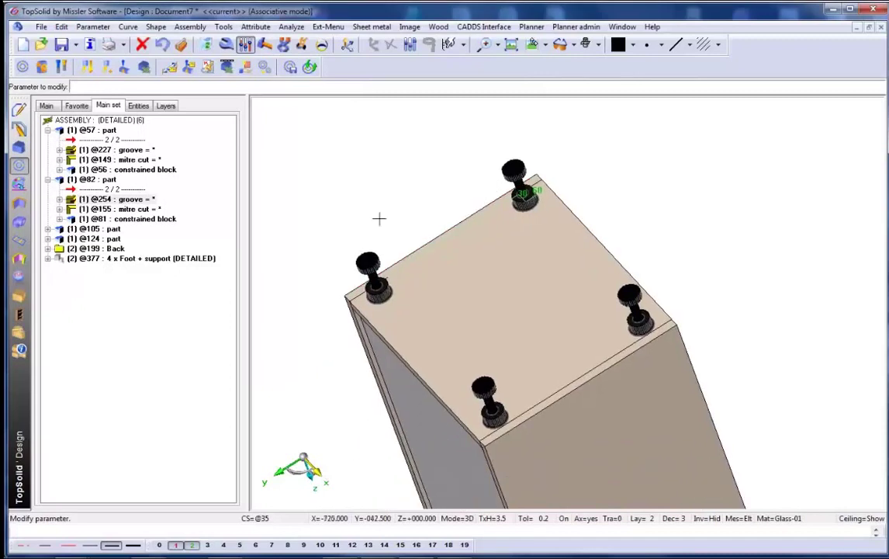
# Step: Examine the bottom panel's operations and check the foot holes machined in it from above
pyautogui.click(109, 230)
pyautogui.click(101, 238)
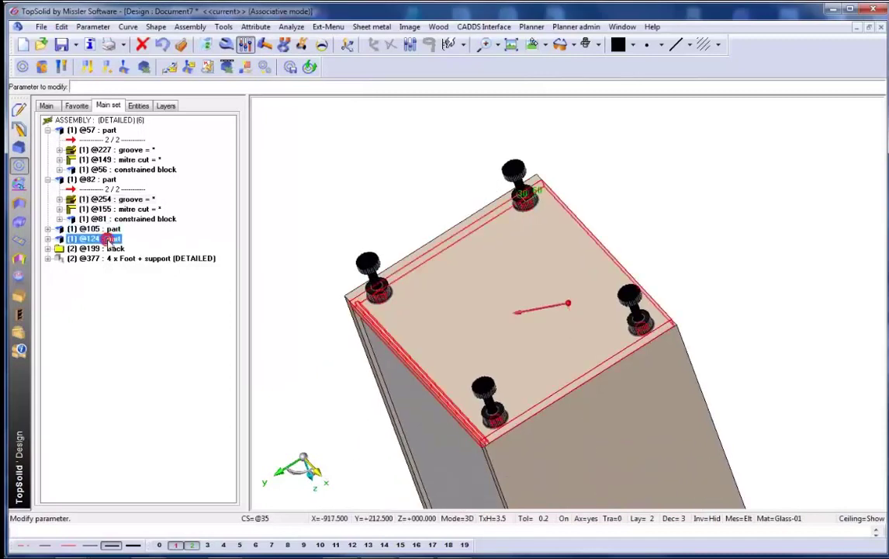
pyautogui.doubleClick(101, 238)
pyautogui.click(109, 258)
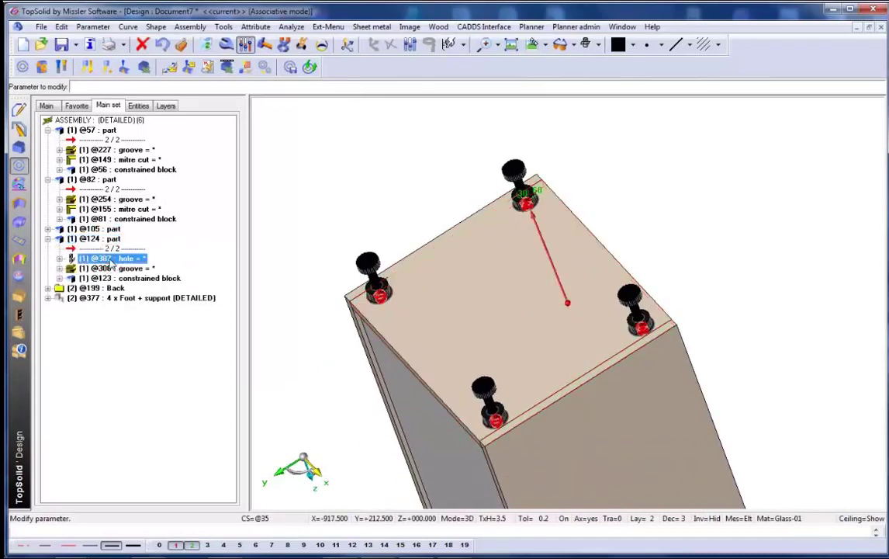
pyautogui.click(482, 44)
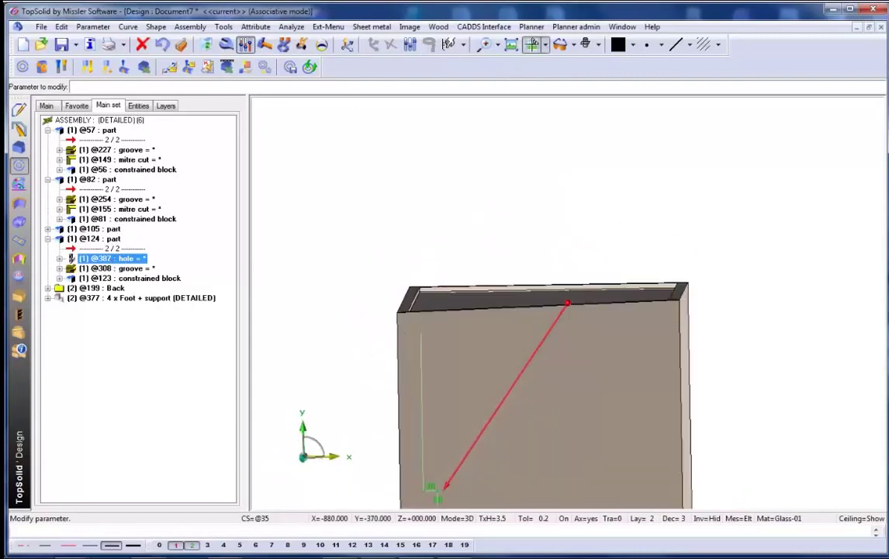
pyautogui.press('Up')
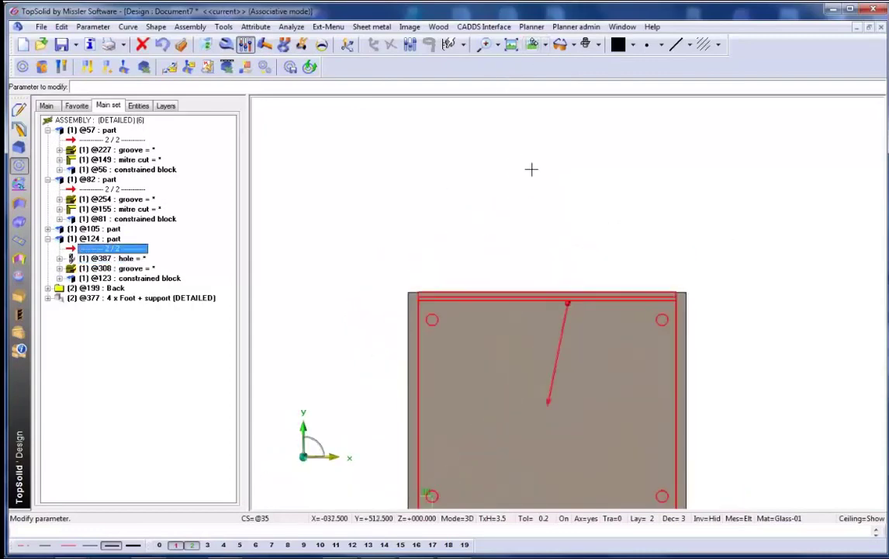
pyautogui.moveTo(532, 169); pyautogui.dragTo(529, 115, button='middle')
pyautogui.press('Escape')
# Step: Define the main assembly's characteristics with the designation Sub slope cabinet
pyautogui.press('Up')
pyautogui.scroll(-3, 531, 205)
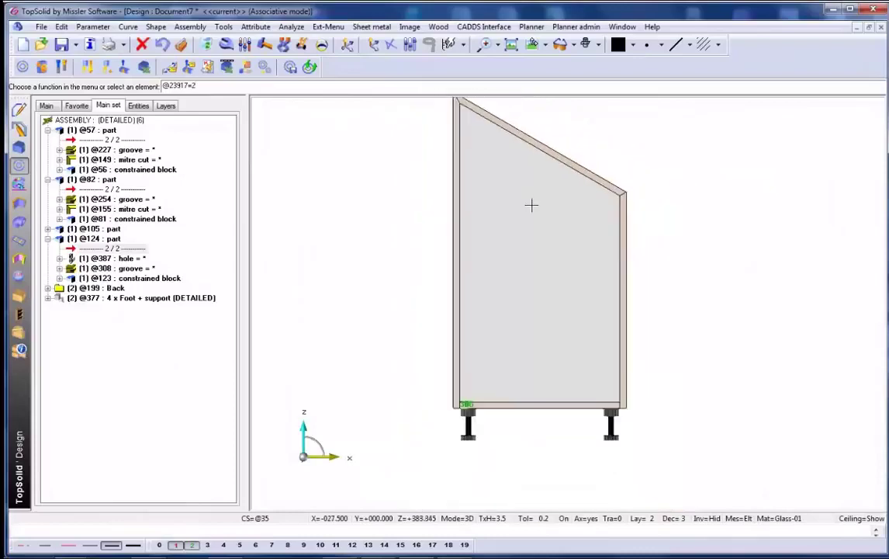
pyautogui.moveTo(526, 220); pyautogui.dragTo(531, 260, button='middle')
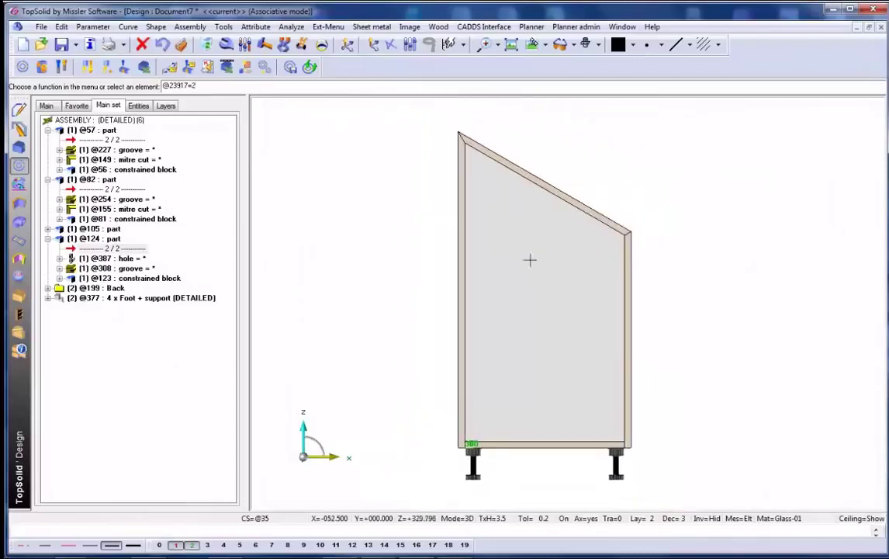
pyautogui.click(18, 351)
pyautogui.click(62, 68)
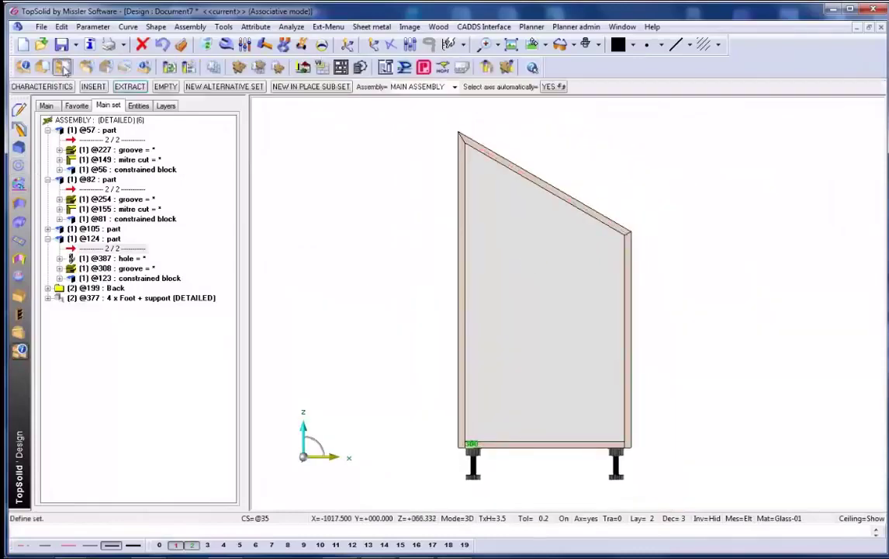
pyautogui.click(64, 87)
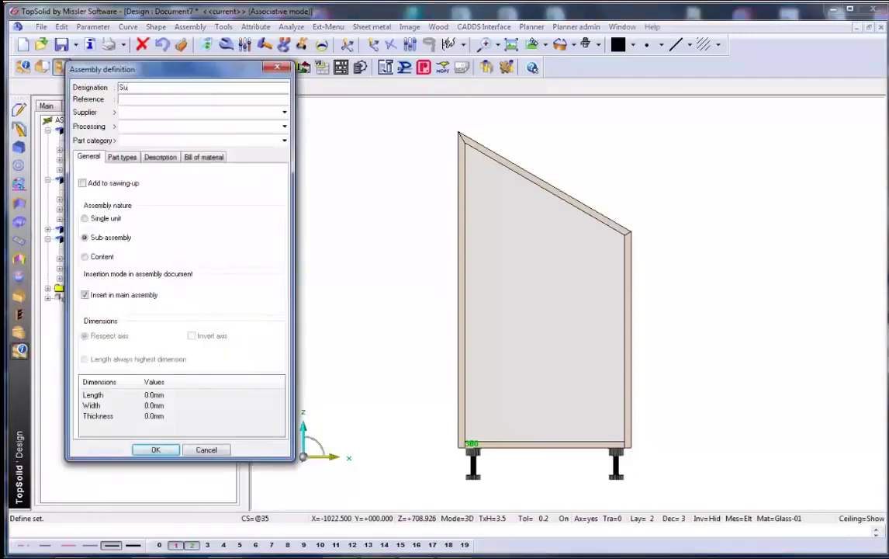
pyautogui.write('Sub slope cabinet')
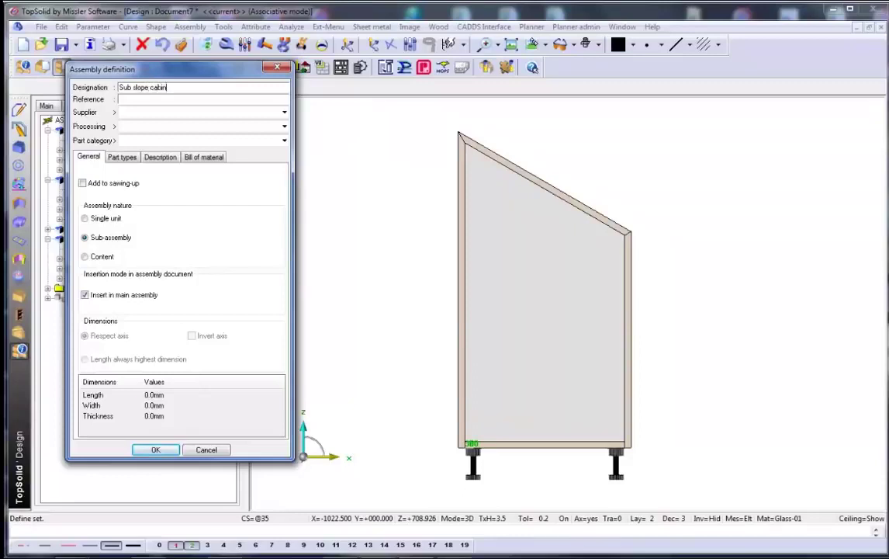
pyautogui.click(157, 450)
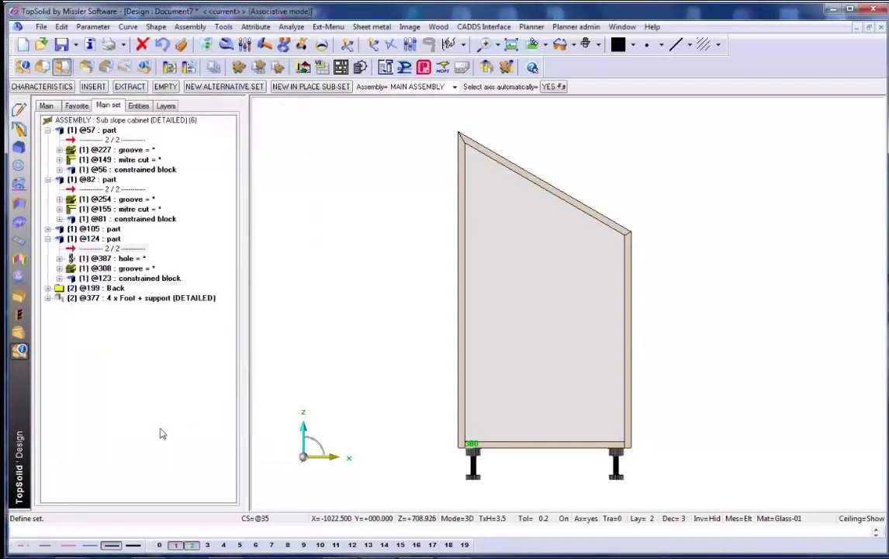
# Step: Save the cabinet as Sub slope cabinet.top in the Tmp folder of Demo-TSWoodHouse
pyautogui.click(62, 45)
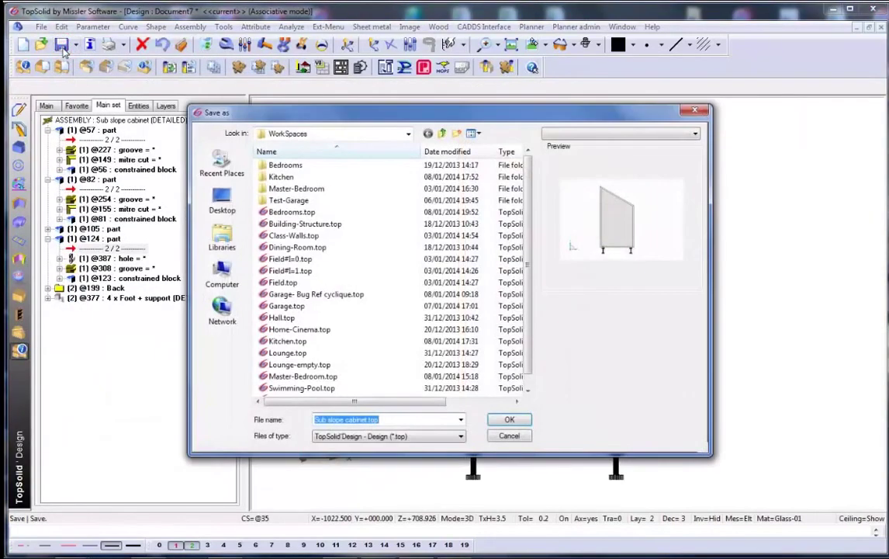
pyautogui.click(442, 133)
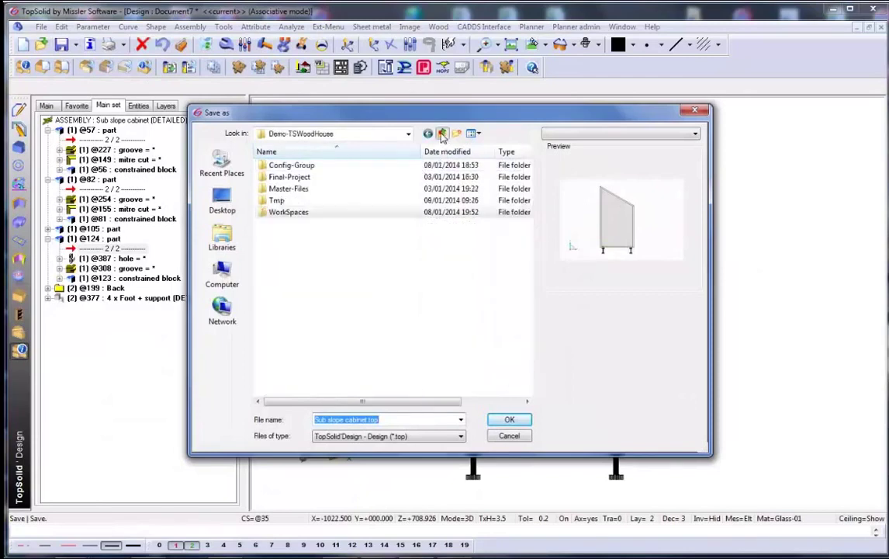
pyautogui.doubleClick(286, 202)
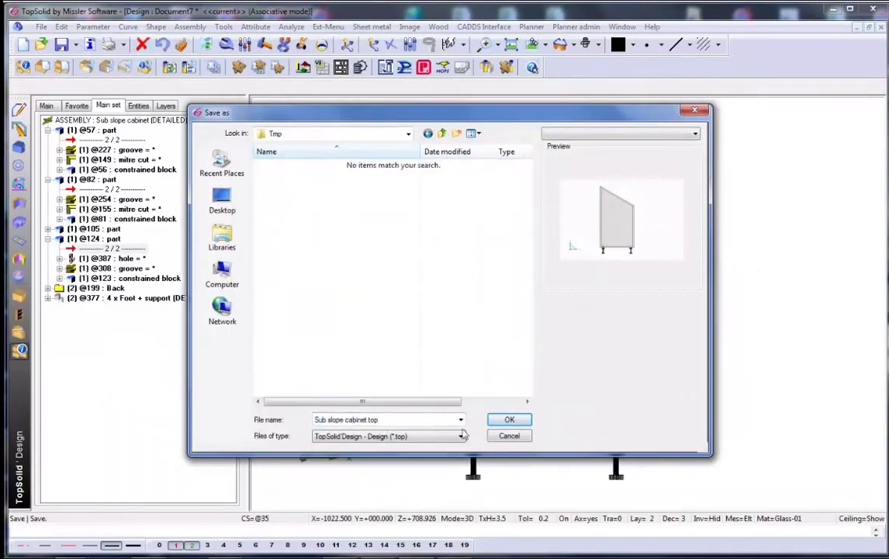
pyautogui.click(509, 419)
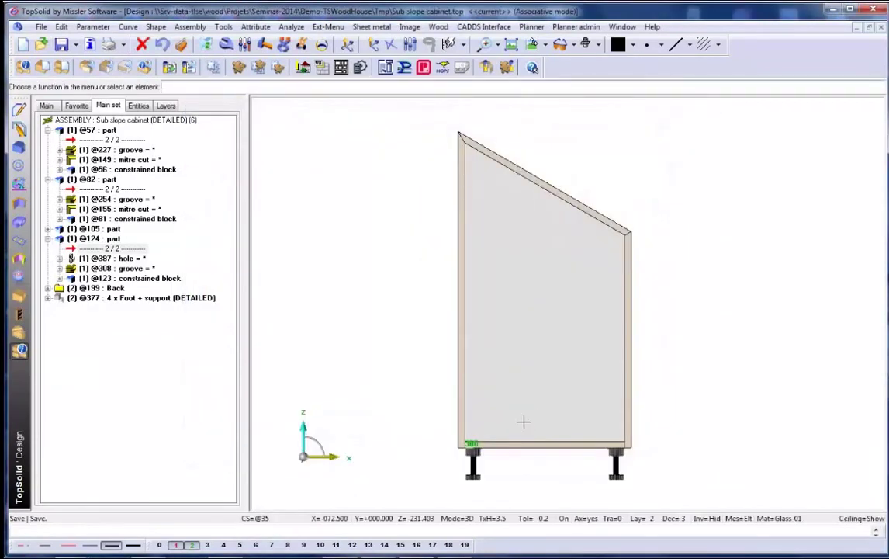
# Step: Switch to the Garage.top design and include the sloped cabinet inside the shortest block under the stairs
pyautogui.click(633, 27)
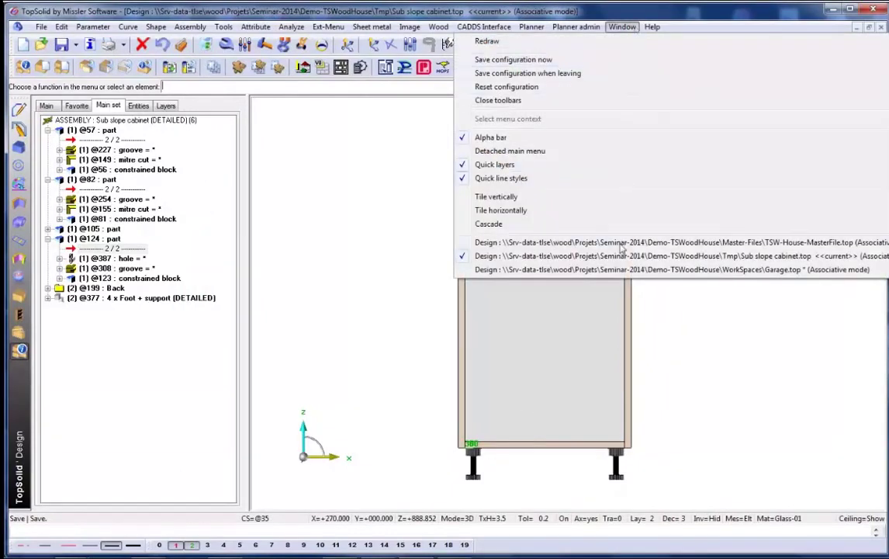
pyautogui.click(621, 269)
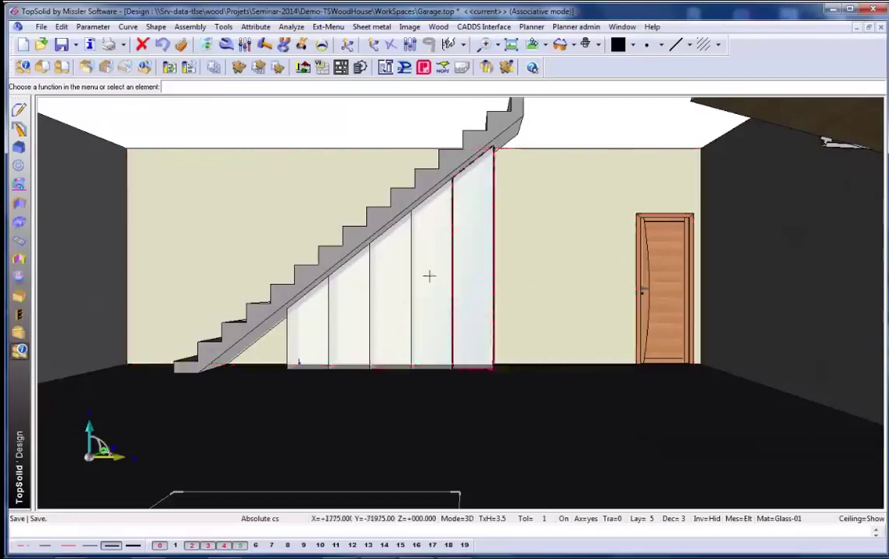
pyautogui.click(20, 168)
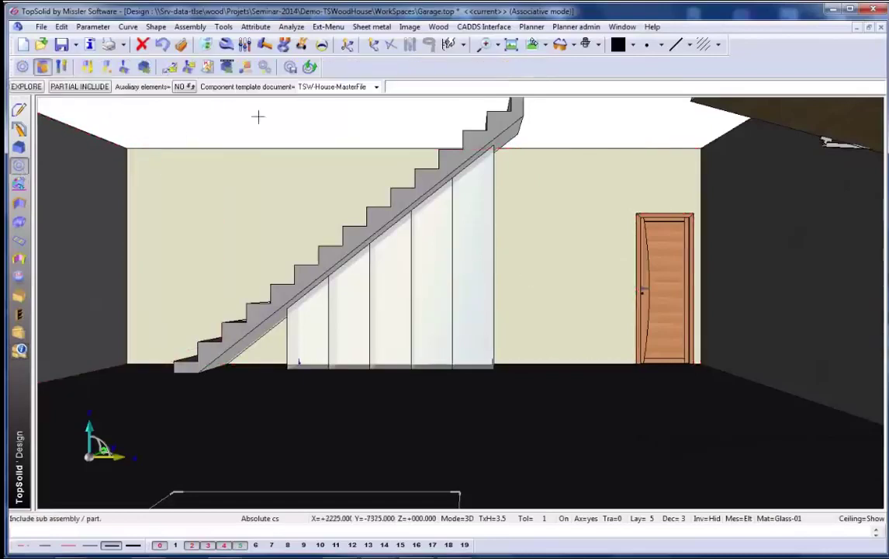
pyautogui.click(334, 87)
pyautogui.click(332, 100)
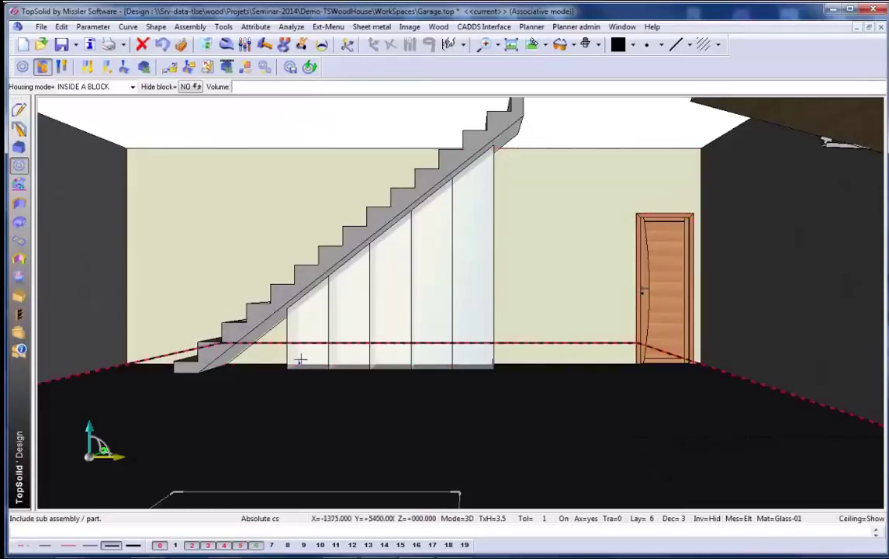
pyautogui.click(312, 312)
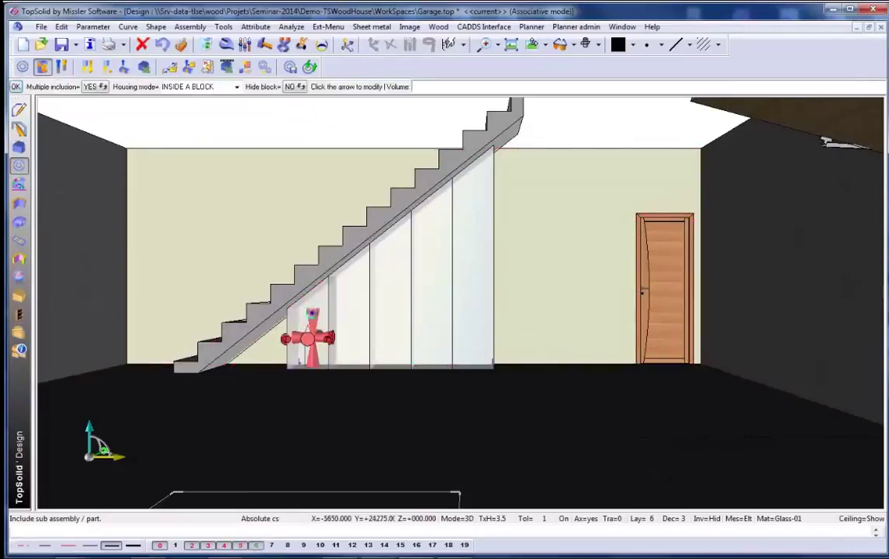
pyautogui.click(312, 313)
pyautogui.click(312, 313)
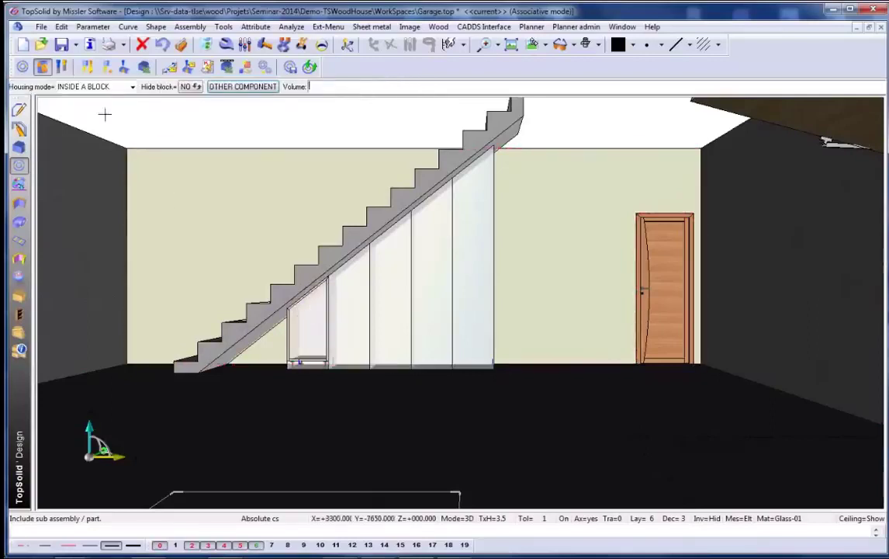
# Step: Copy the placed cabinet in series into the remaining blocks under the stairs
pyautogui.click(62, 66)
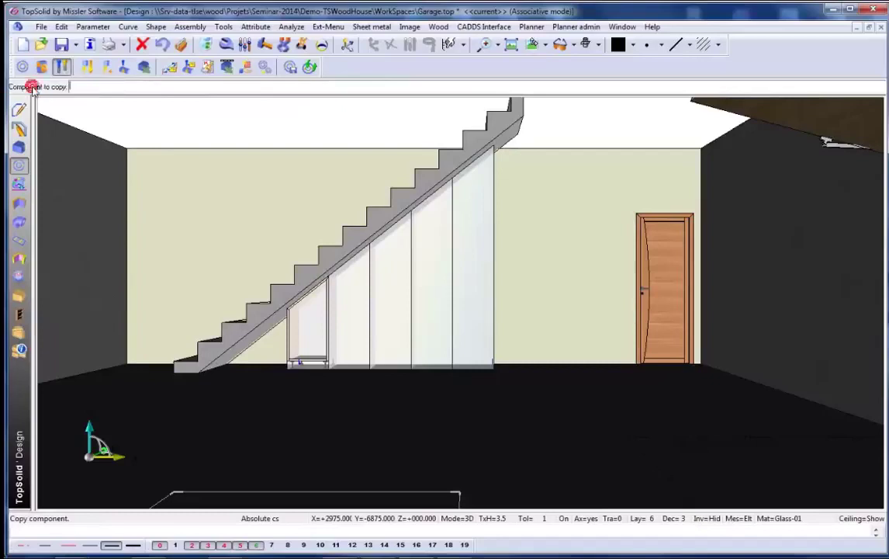
pyautogui.click(307, 317)
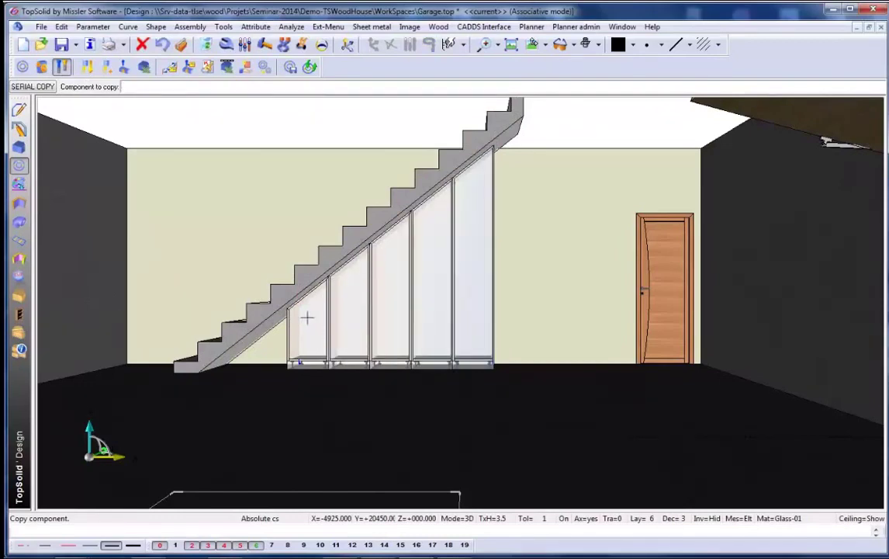
pyautogui.scroll(3, 381, 290)
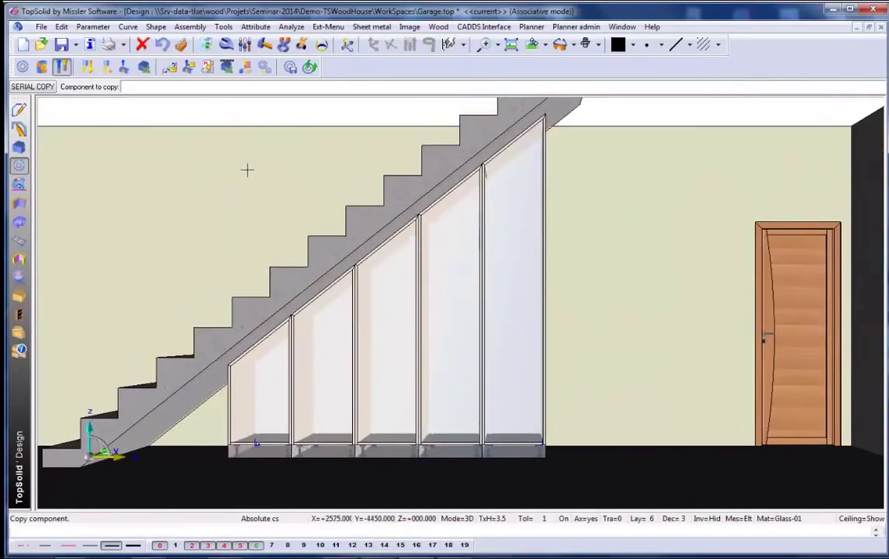
# Step: Modify the distribution parameters so that the shortest cabinet's block has a width of 800 mm
pyautogui.click(225, 42)
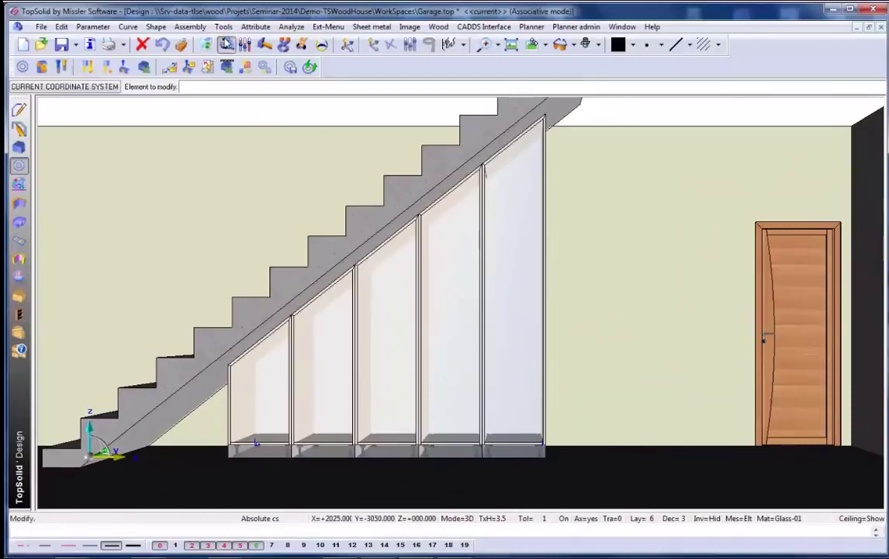
pyautogui.click(261, 373)
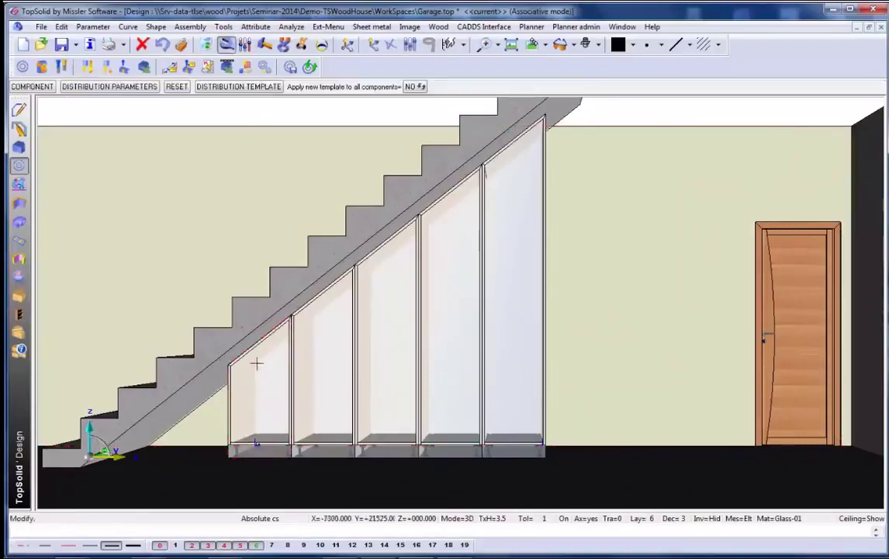
pyautogui.click(43, 88)
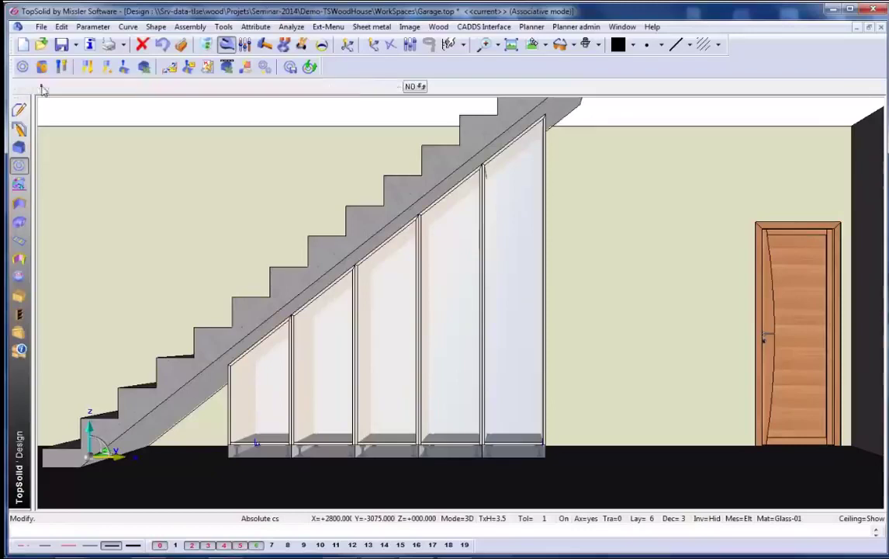
pyautogui.click(73, 86)
pyautogui.click(95, 87)
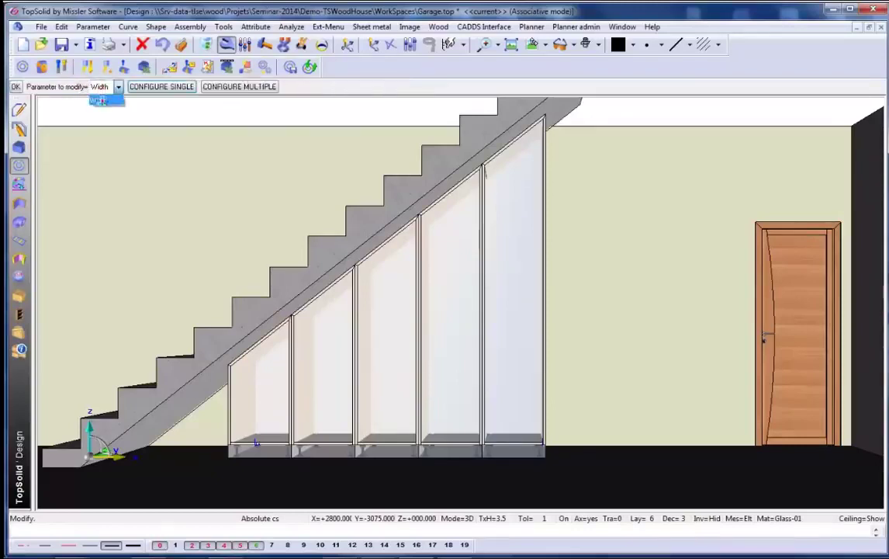
pyautogui.click(99, 100)
pyautogui.write('80')
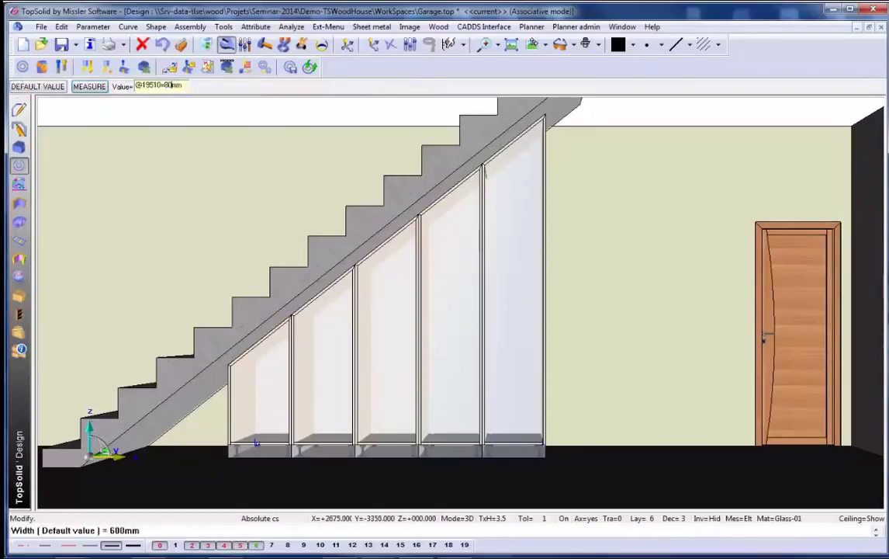
pyautogui.write('0')
pyautogui.press('Return')
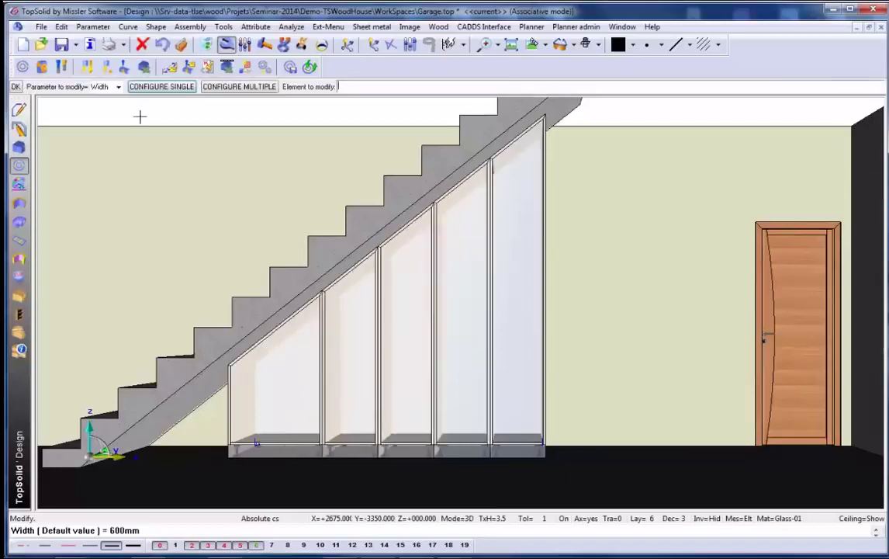
# Step: Set the number of distributed blocks under the stairs to 4 in the distribution parameters
pyautogui.press('Return')
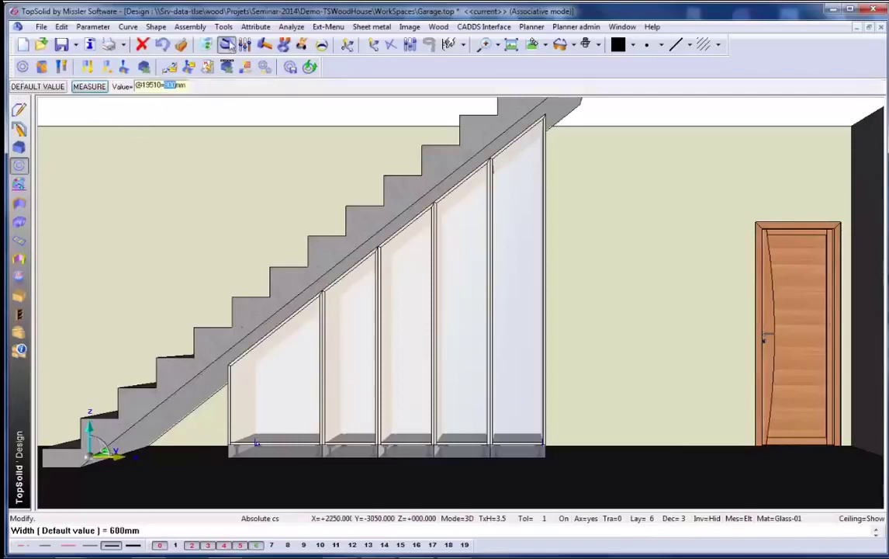
pyautogui.press('Return')
pyautogui.click(454, 247)
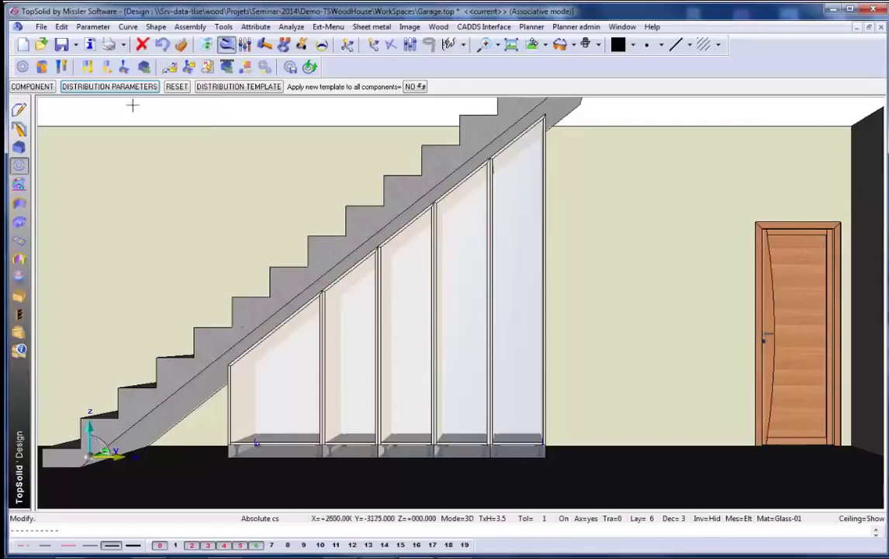
pyautogui.click(112, 87)
pyautogui.click(368, 86)
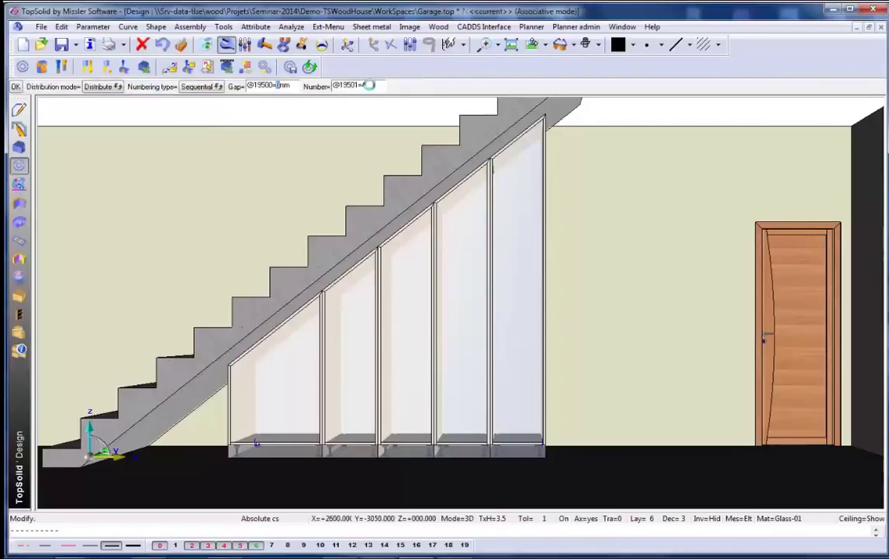
pyautogui.write('4')
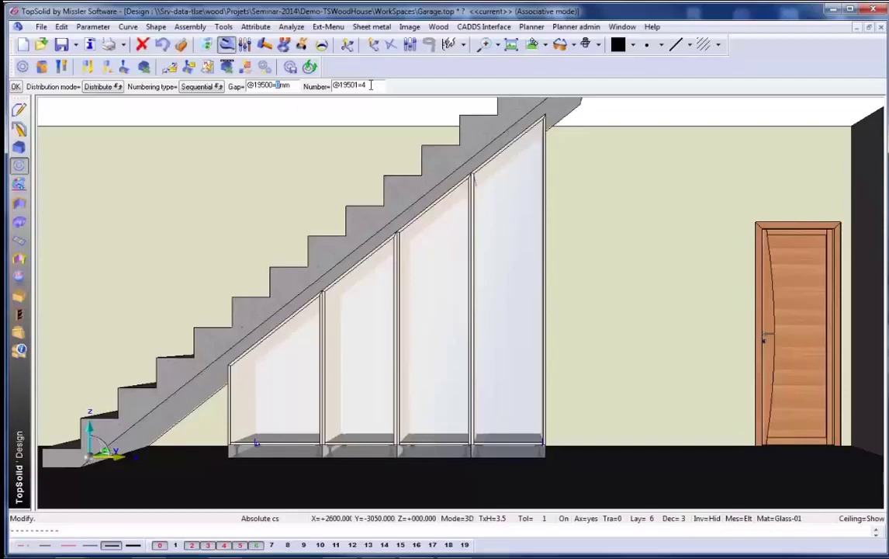
pyautogui.press('Return')
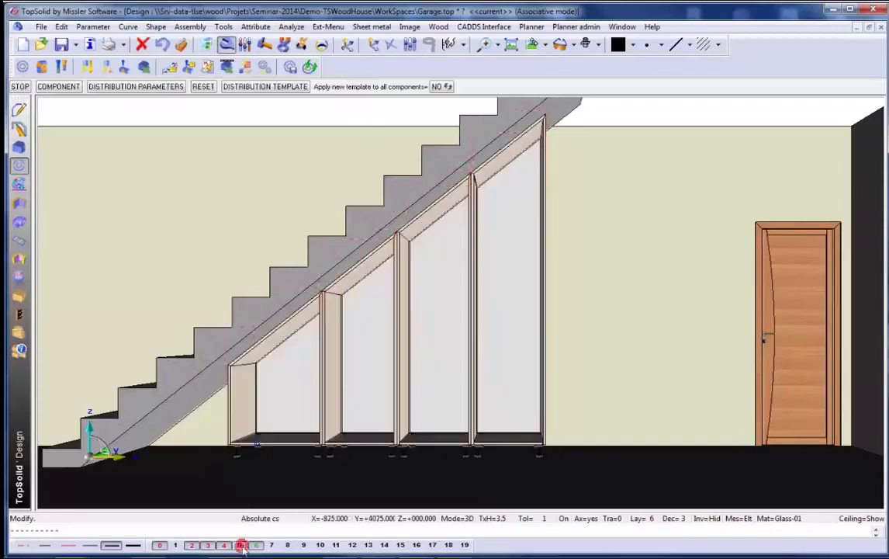
# Step: Make layer 7 current and include the TSWH-Dressing Horizontal separation component in all four cabinets under the stairs
pyautogui.click(272, 544)
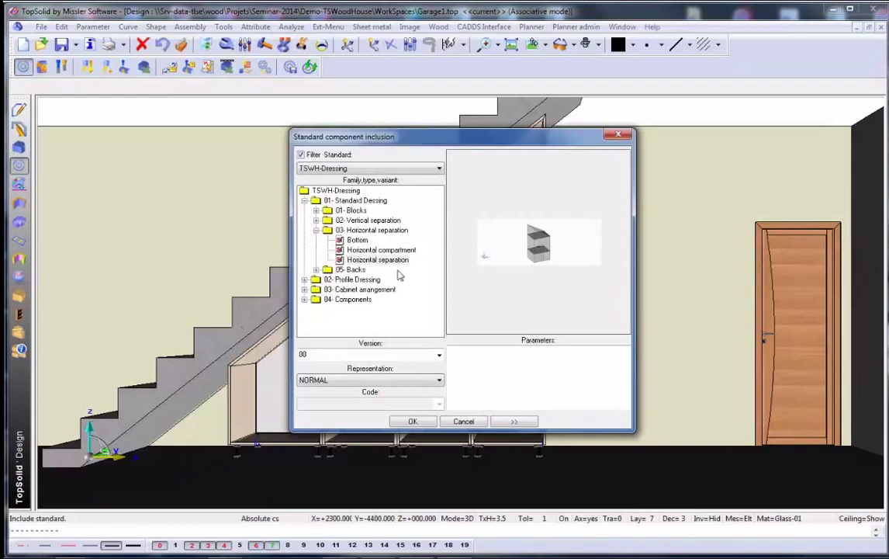
pyautogui.click(398, 260)
pyautogui.click(409, 421)
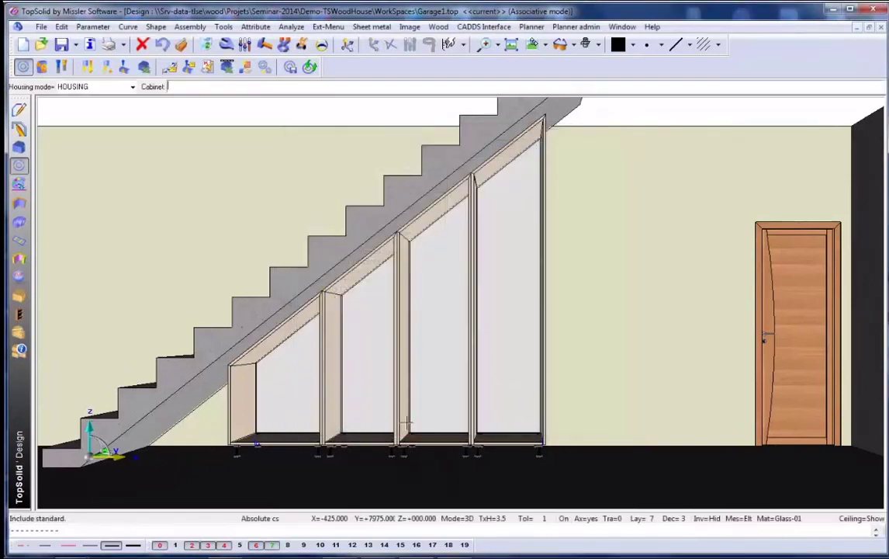
pyautogui.click(259, 394)
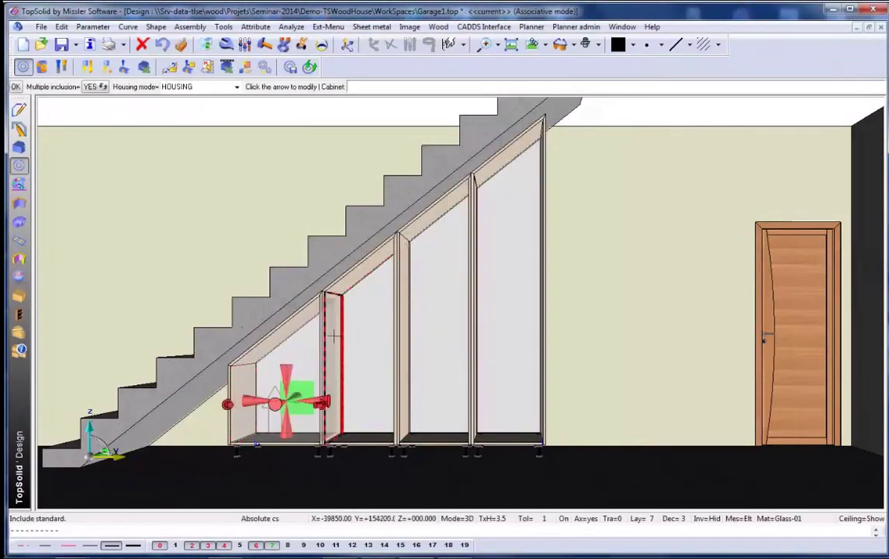
pyautogui.click(404, 264)
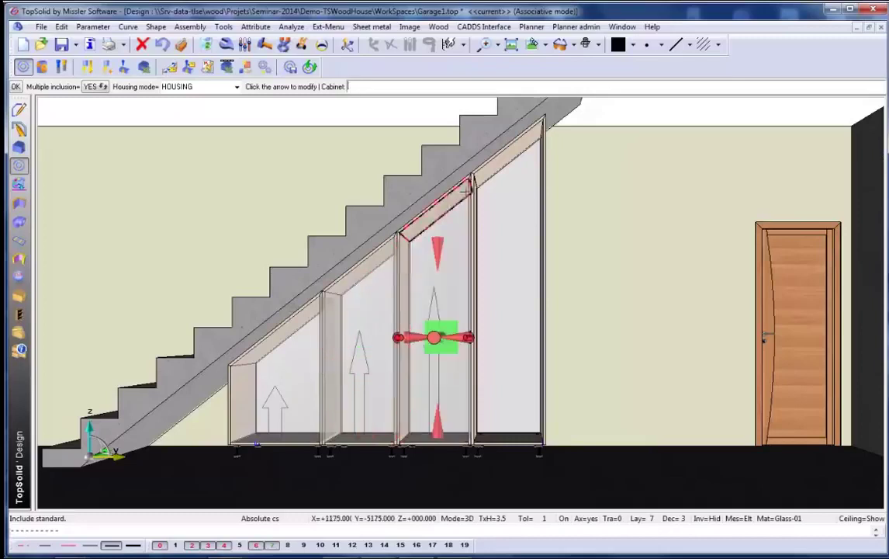
pyautogui.click(473, 197)
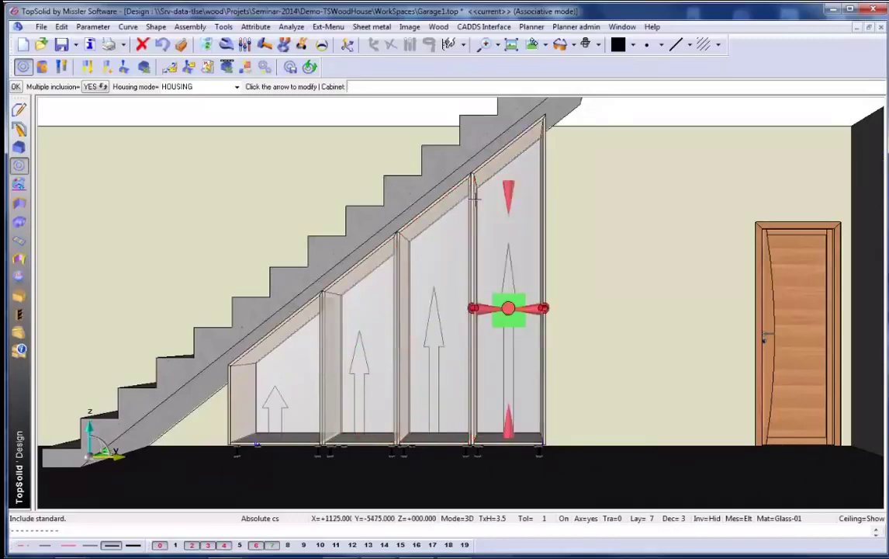
pyautogui.click(475, 200)
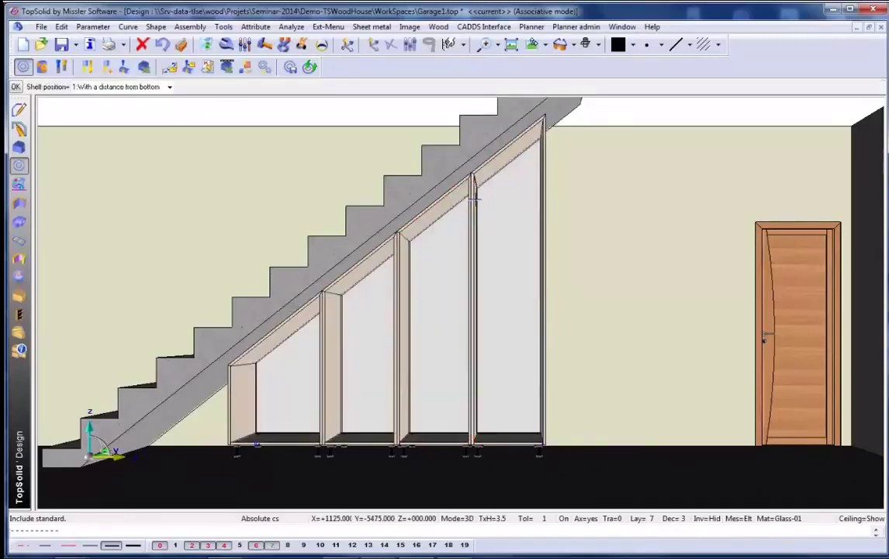
# Step: Position the horizontal separations at a shelf distance of 400 mm from the bottom, with their machining applied automatically
pyautogui.press('Return')
pyautogui.write('400mm')
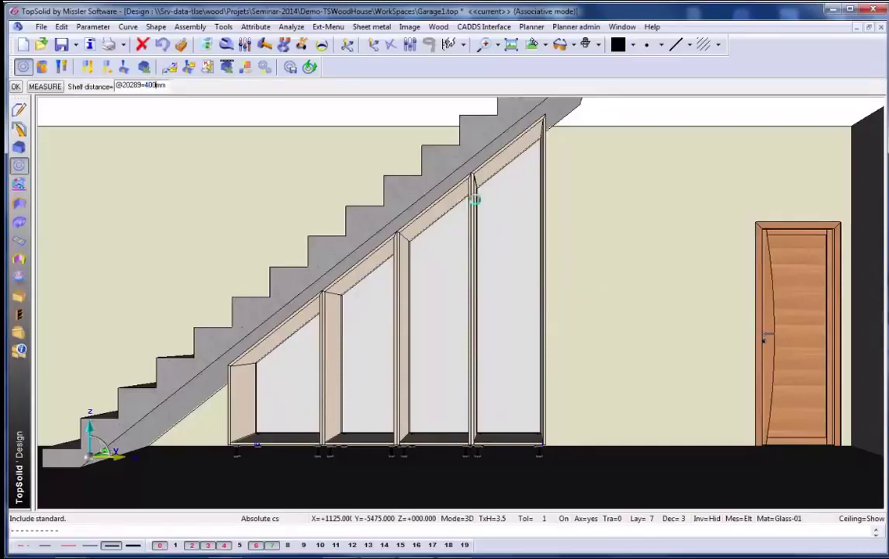
pyautogui.press('Return')
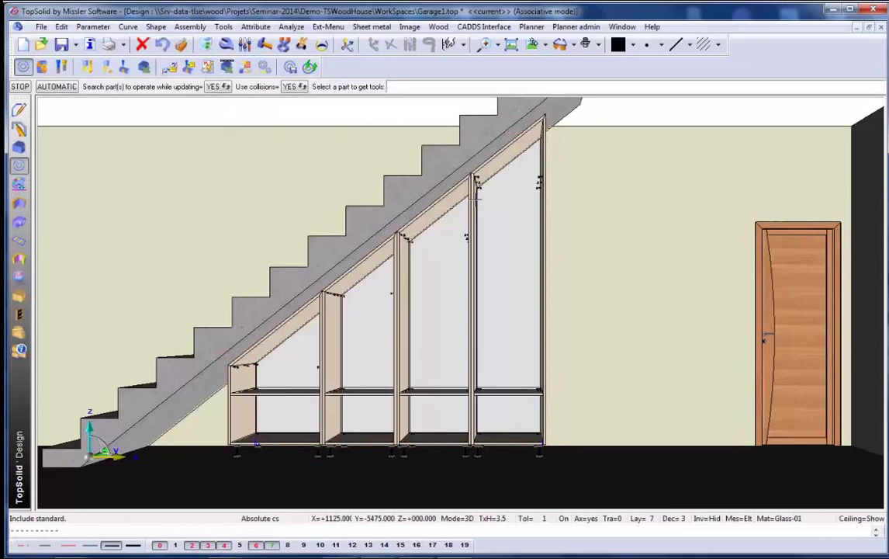
pyautogui.rightClick(515, 225)
pyautogui.click(522, 229)
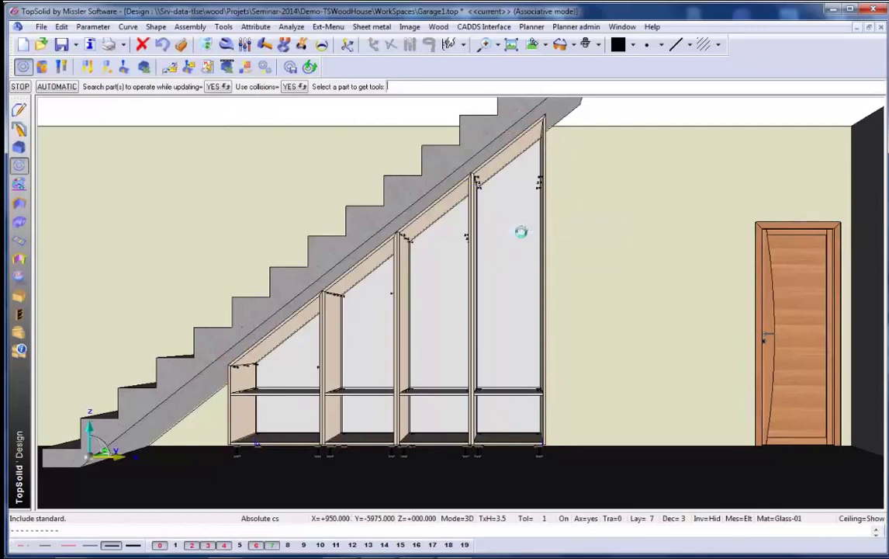
# Step: Include the Reparted panels shelves component with two shelves above the separation in the second-shortest cabinet, applying its tools automatically
pyautogui.rightClick(521, 232)
pyautogui.click(591, 277)
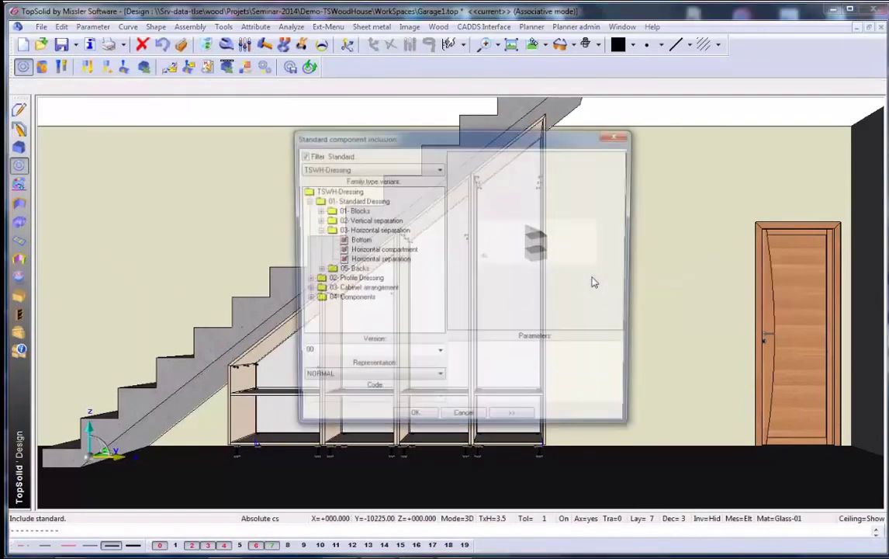
pyautogui.click(303, 290)
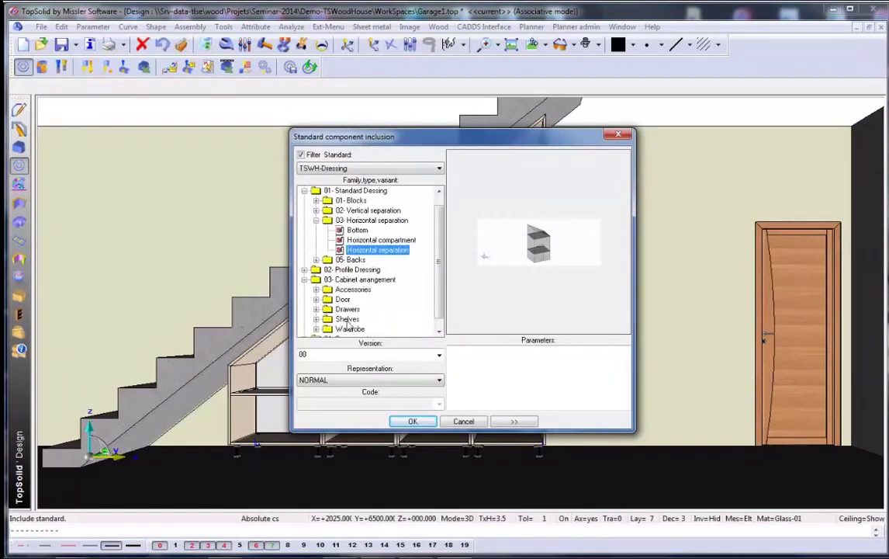
pyautogui.doubleClick(345, 319)
pyautogui.click(363, 330)
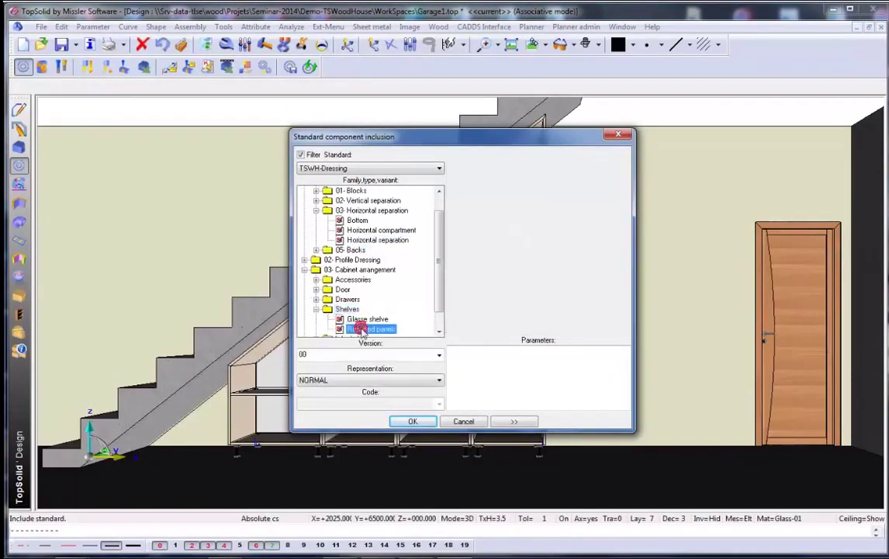
pyautogui.click(412, 422)
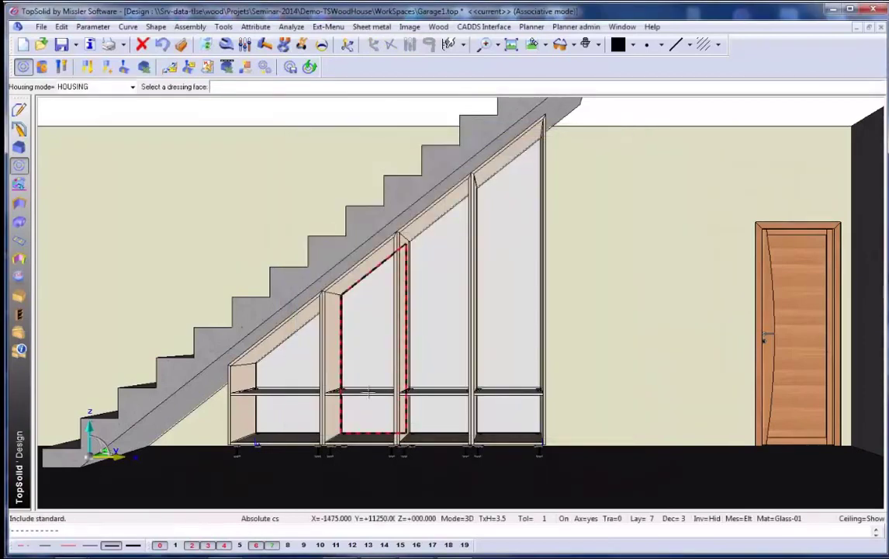
pyautogui.click(333, 332)
pyautogui.click(334, 332)
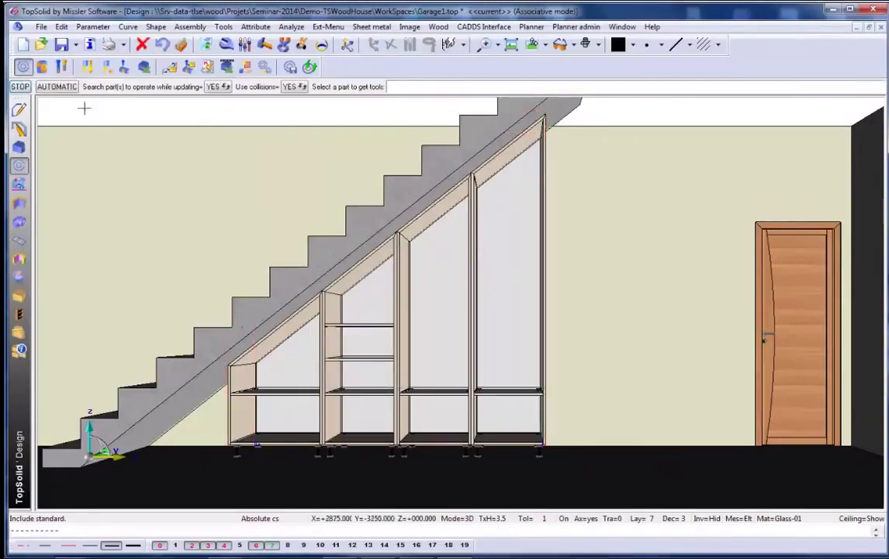
pyautogui.click(57, 86)
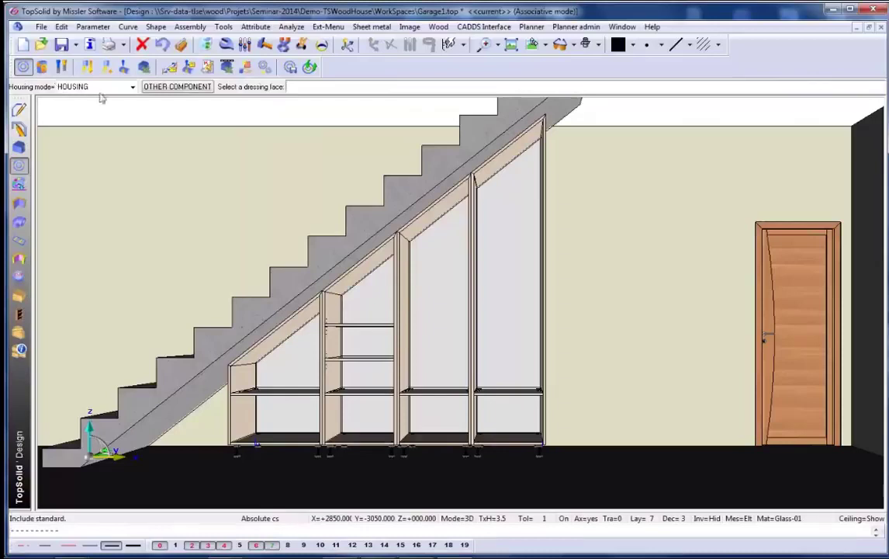
# Step: Include reparted panels in the upper compartment of the second-tallest cabinet, with the shelves number set to 3
pyautogui.click(405, 286)
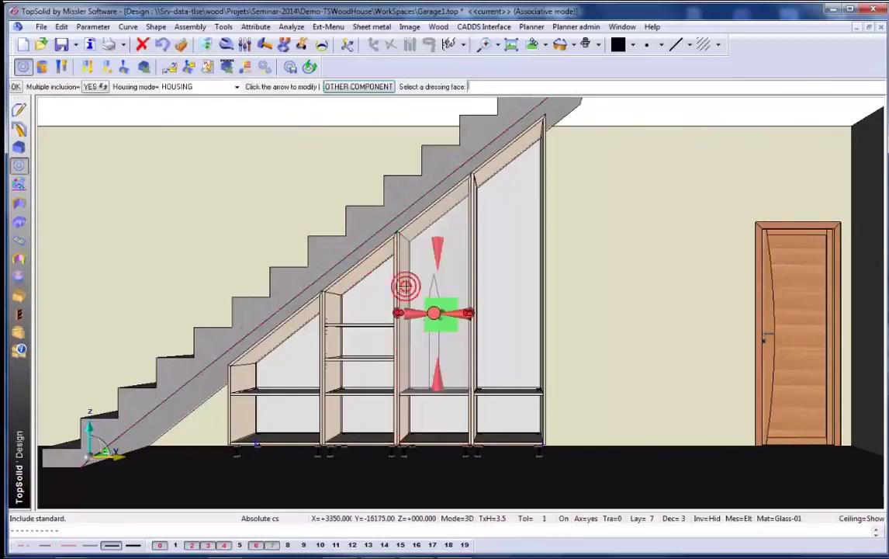
pyautogui.press('Return')
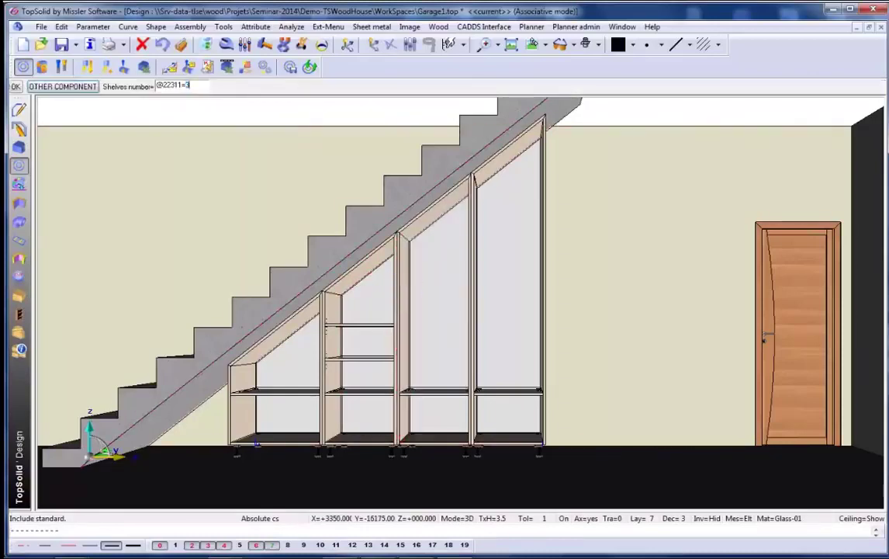
pyautogui.press('Return')
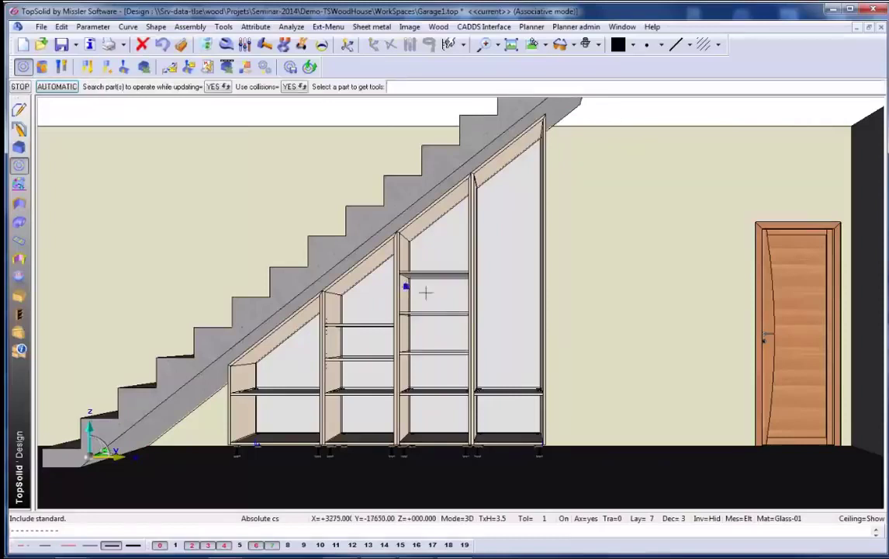
pyautogui.rightClick(423, 292)
pyautogui.click(490, 307)
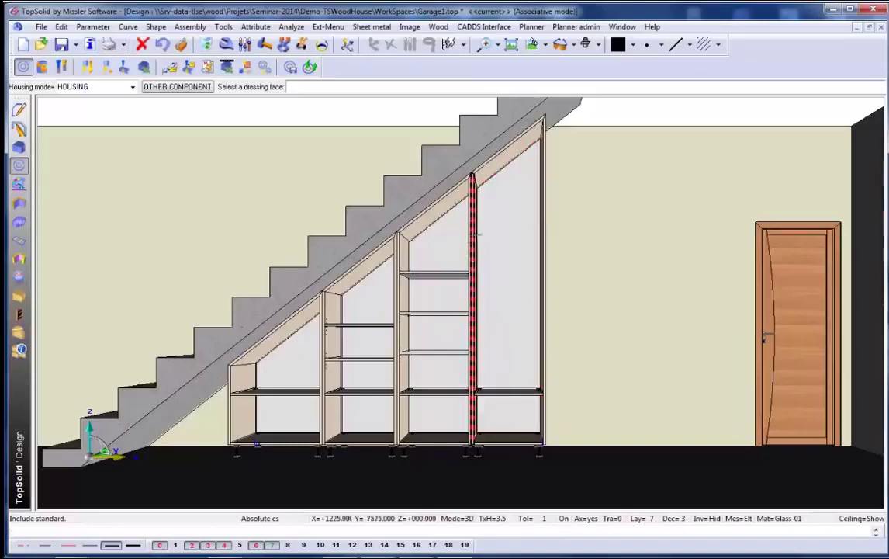
# Step: Include reparted panels in the upper compartment of the tallest cabinet, giving it four shelves
pyautogui.click(475, 228)
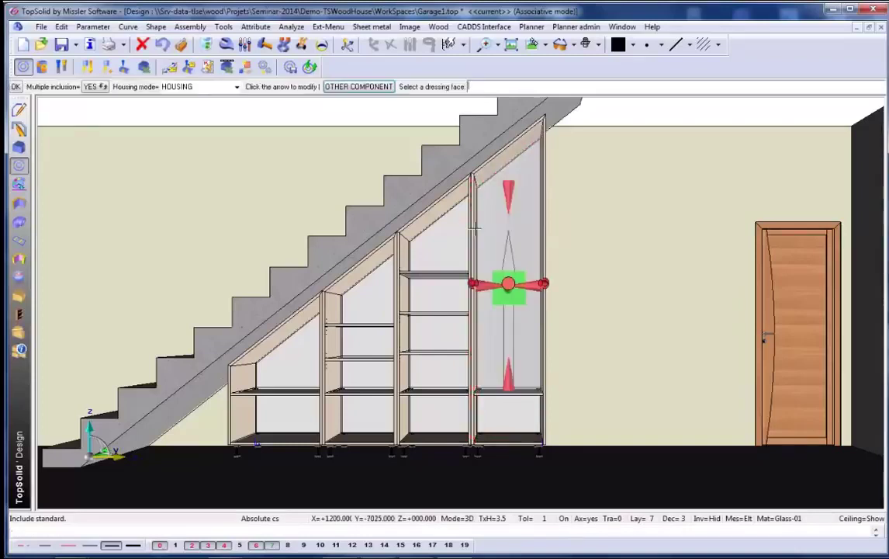
pyautogui.click(475, 228)
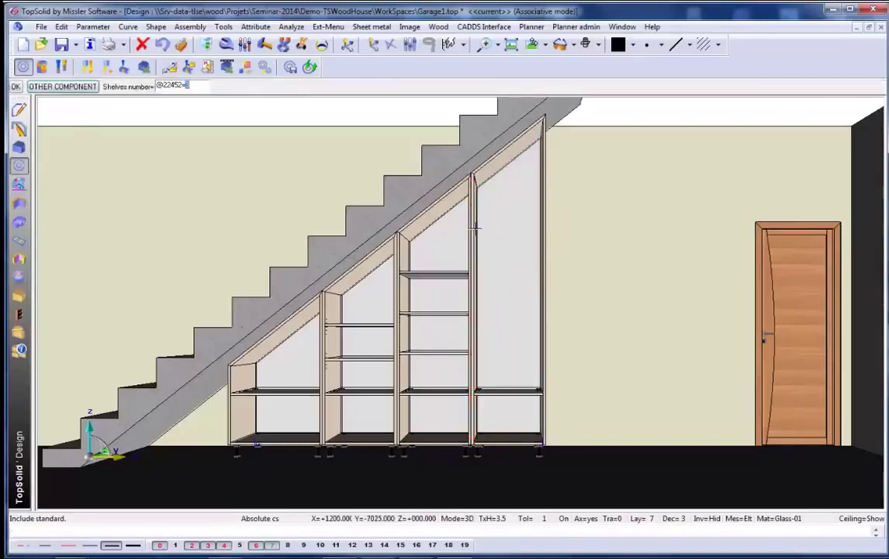
pyautogui.press('Return')
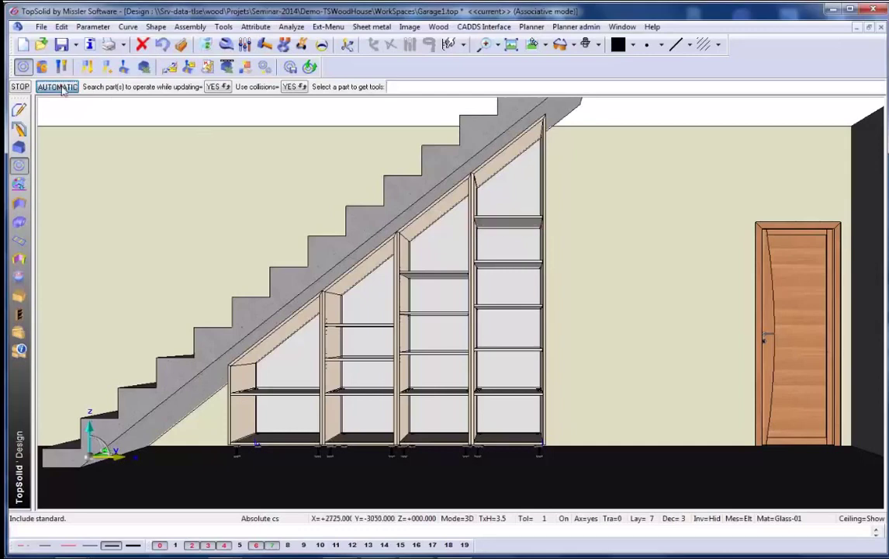
# Step: Include the Drawer block component in the lower compartments of all four cabinets, with a drawer number of 2
pyautogui.click(183, 87)
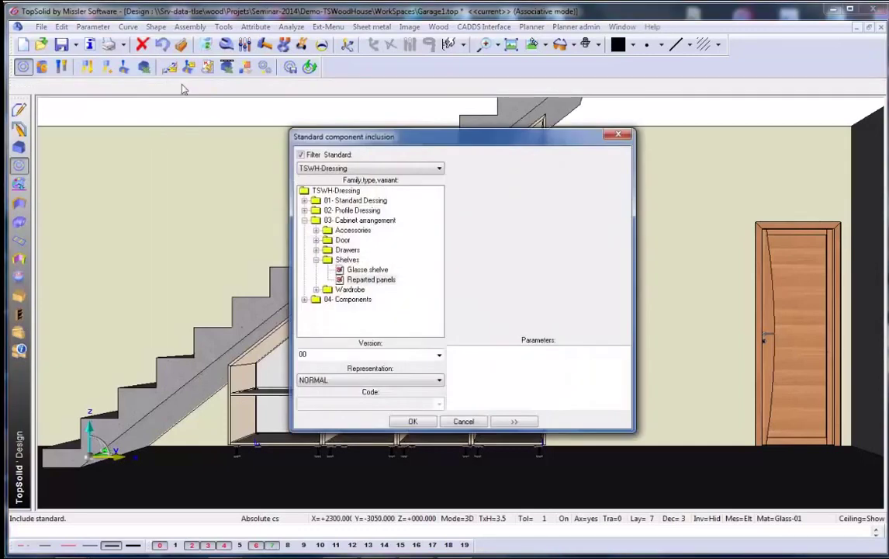
pyautogui.click(343, 249)
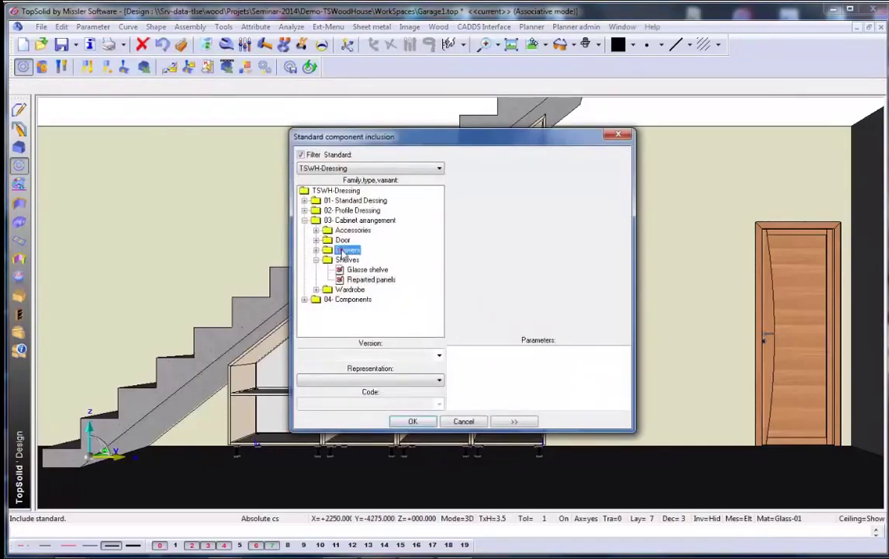
pyautogui.click(316, 250)
pyautogui.click(365, 259)
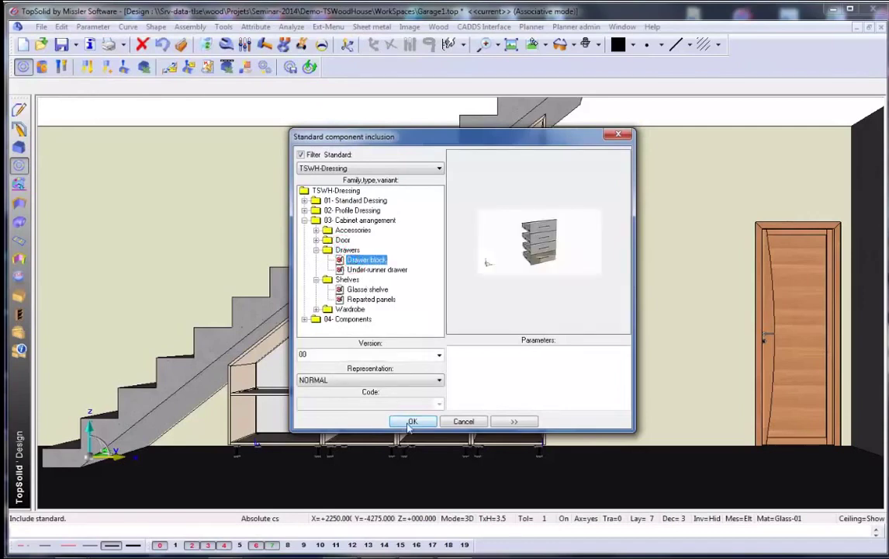
pyautogui.click(409, 424)
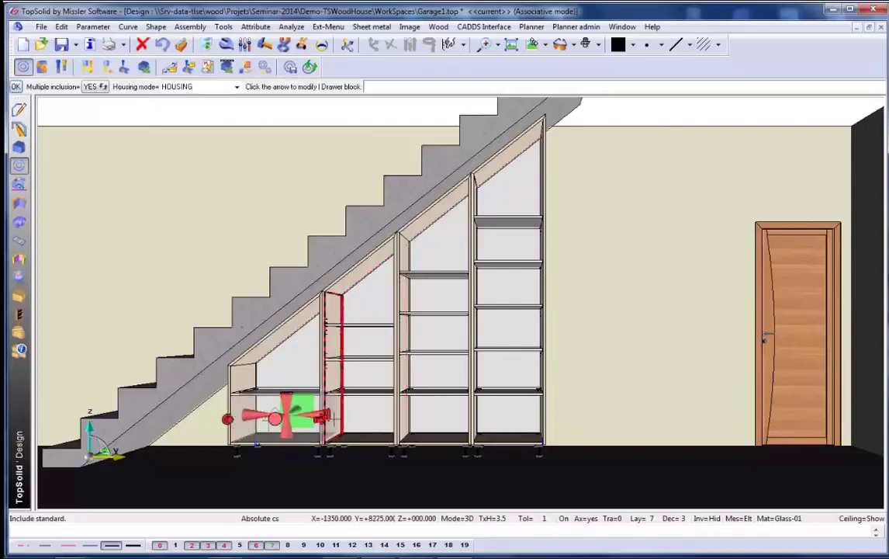
pyautogui.click(335, 419)
pyautogui.click(410, 415)
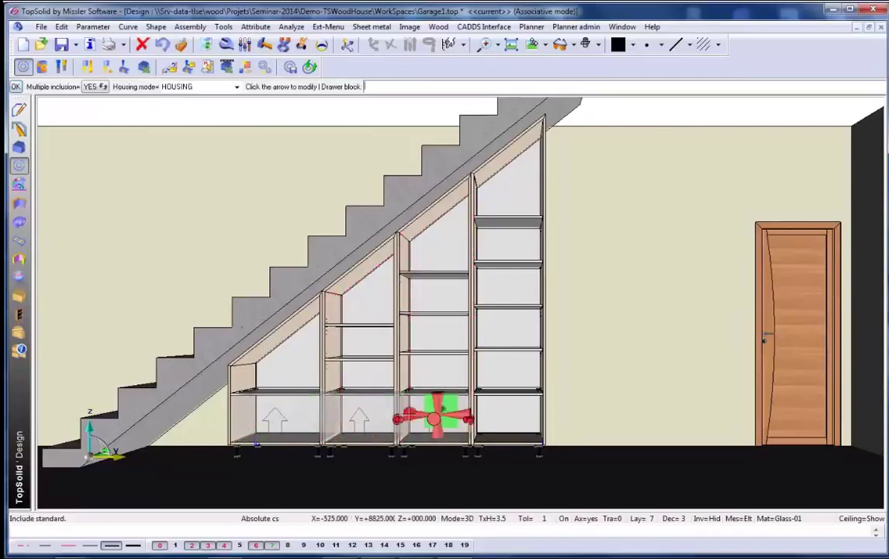
pyautogui.click(478, 406)
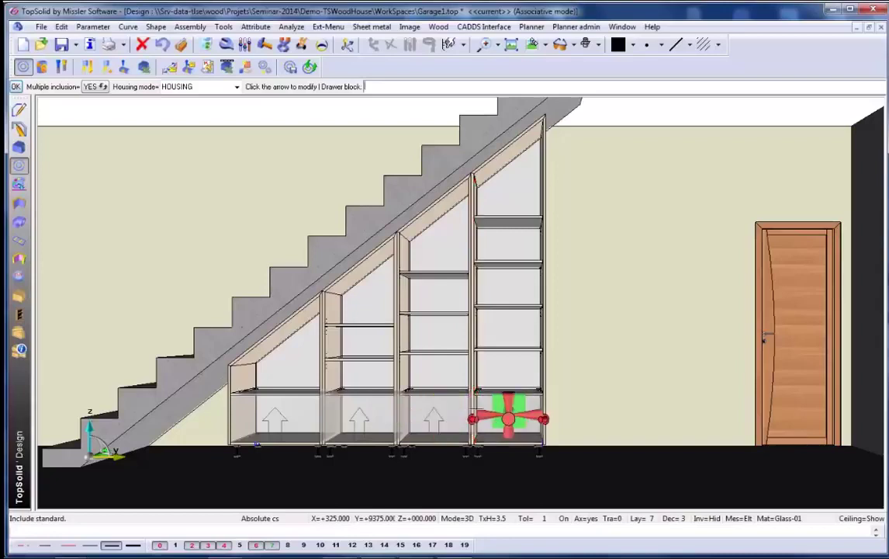
pyautogui.press('Return')
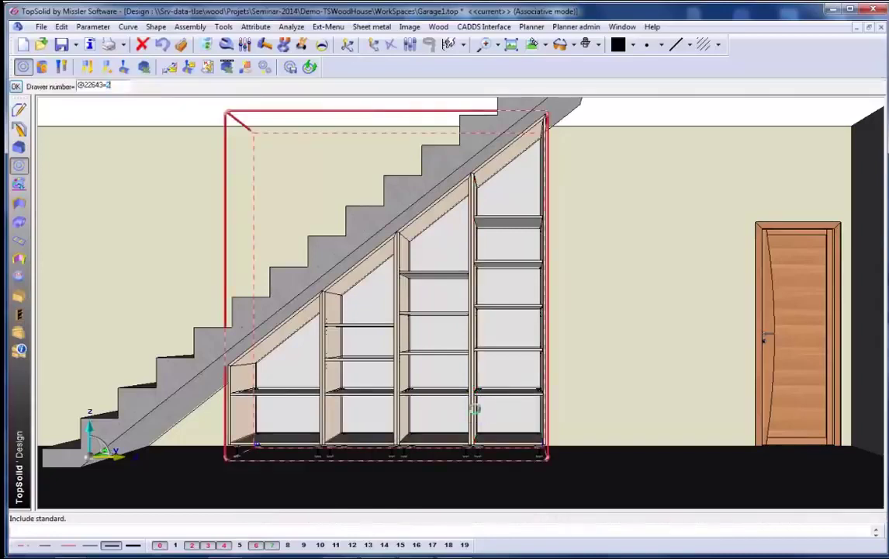
pyautogui.press('Return')
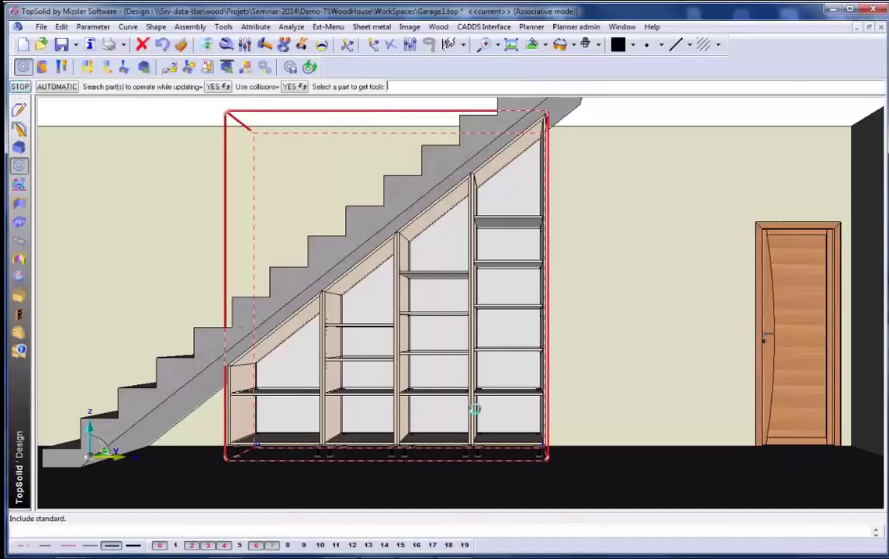
# Step: Apply the drawer blocks' tools automatically and choose the Covering sub-slope door, code Left, as the next component to include
pyautogui.rightClick(494, 394)
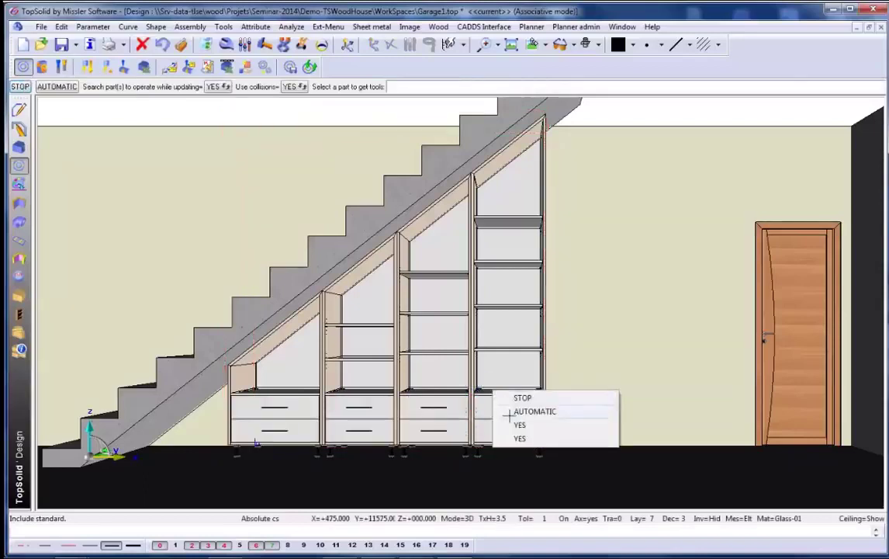
pyautogui.click(518, 395)
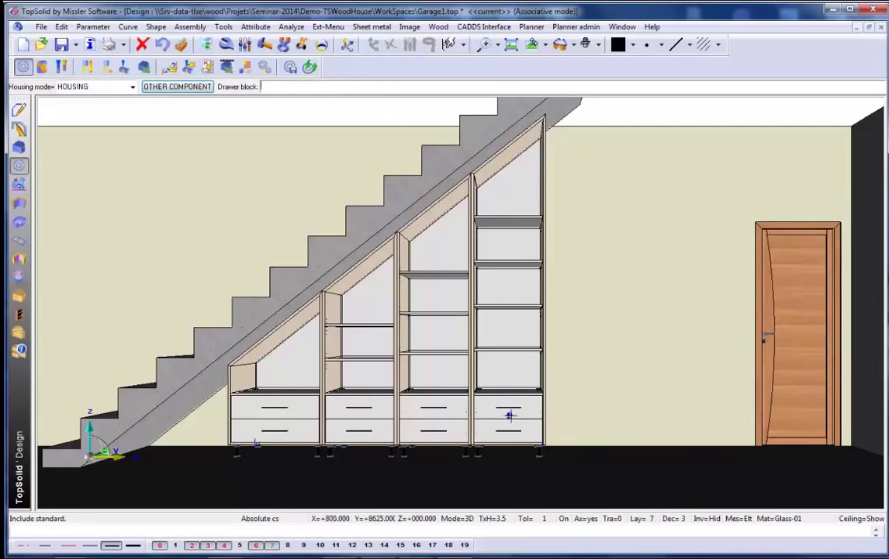
pyautogui.rightClick(511, 412)
pyautogui.click(543, 431)
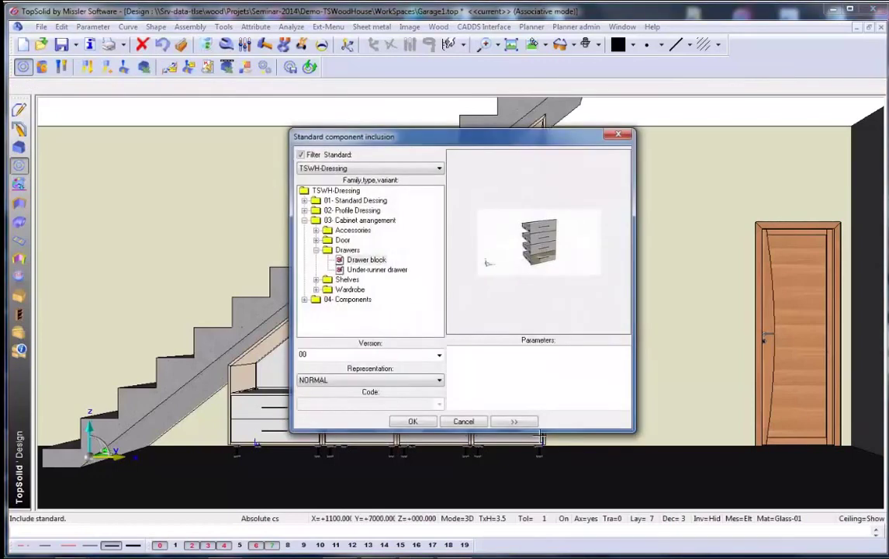
pyautogui.doubleClick(342, 240)
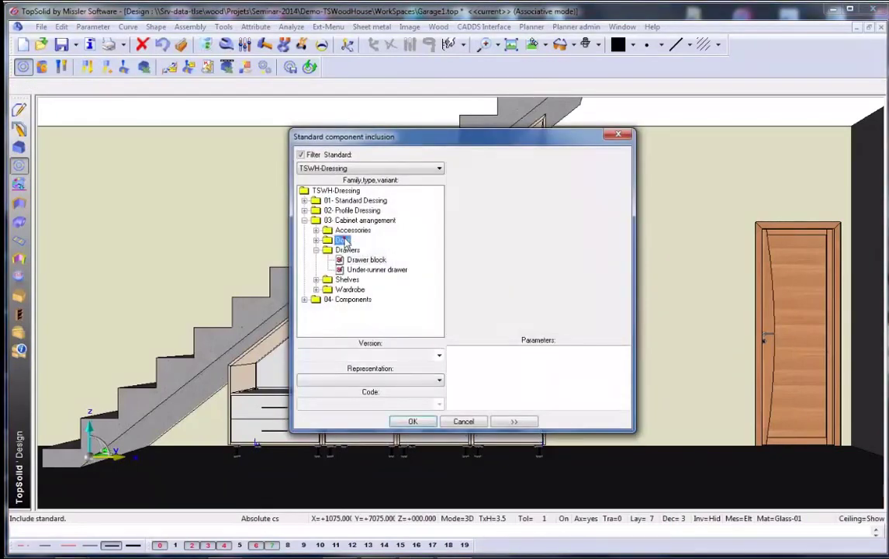
pyautogui.click(374, 260)
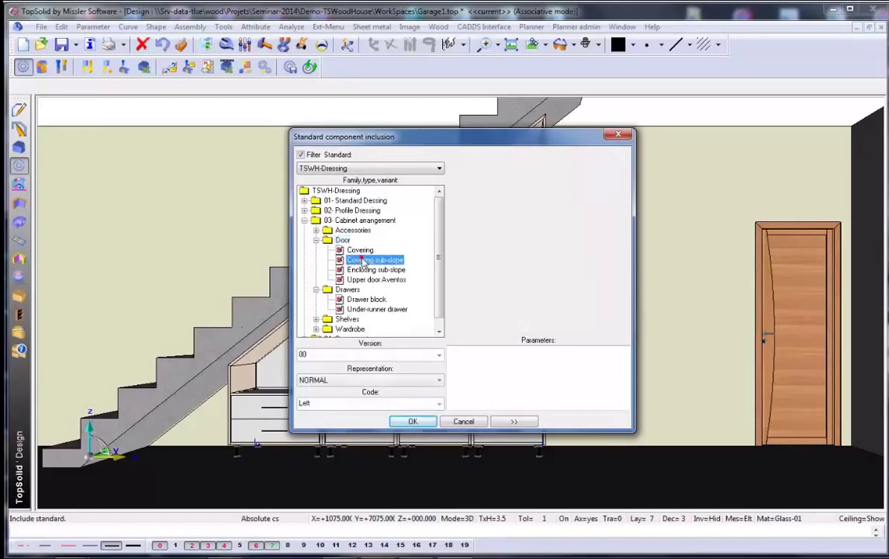
pyautogui.click(412, 421)
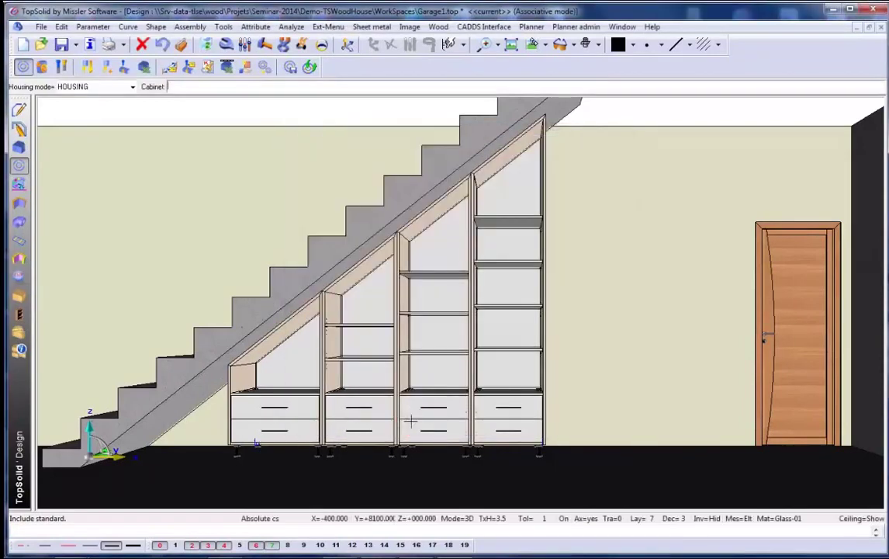
# Step: Place the sub-slope doors on the two tallest cabinets, housed like their shelf components, and apply the doors' tools automatically
pyautogui.rightClick(410, 421)
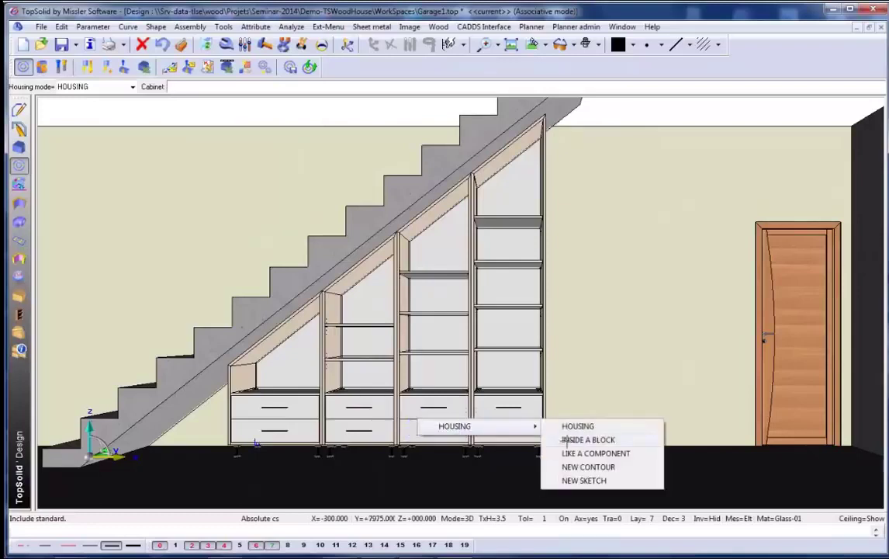
pyautogui.click(589, 453)
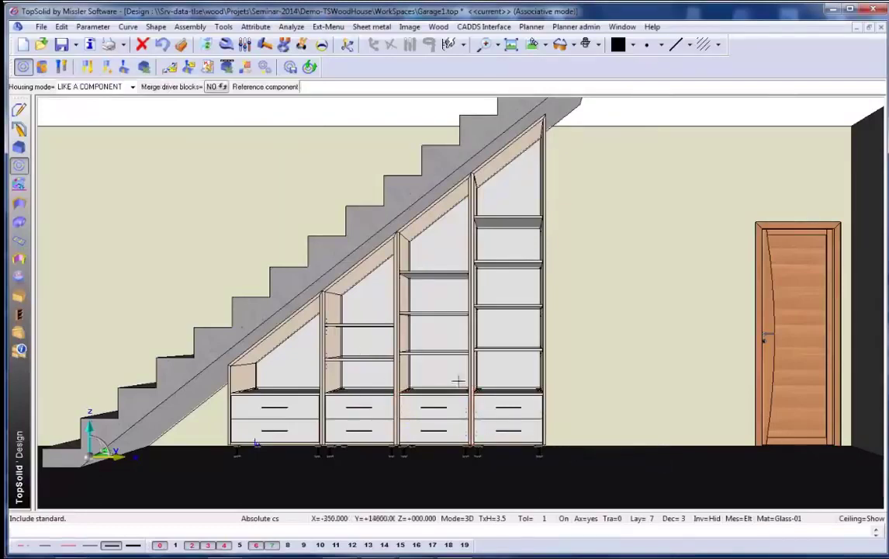
pyautogui.click(466, 348)
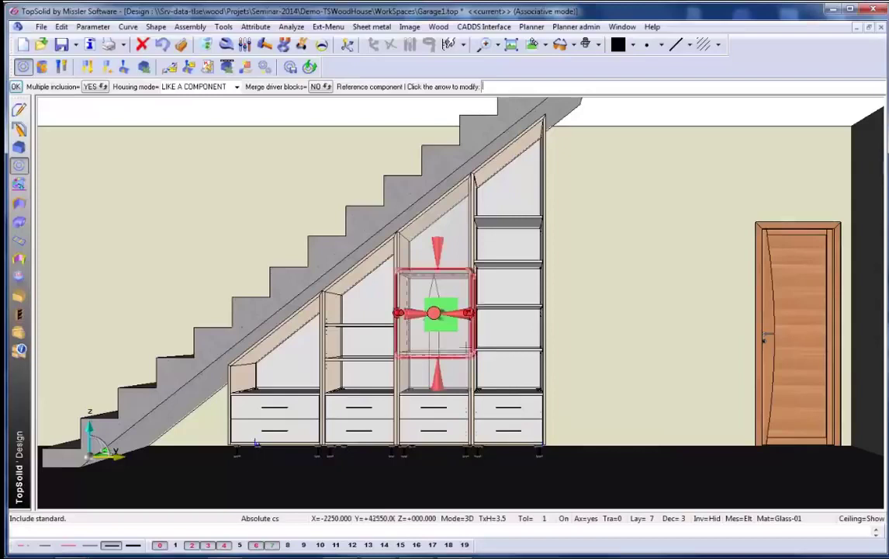
pyautogui.click(506, 344)
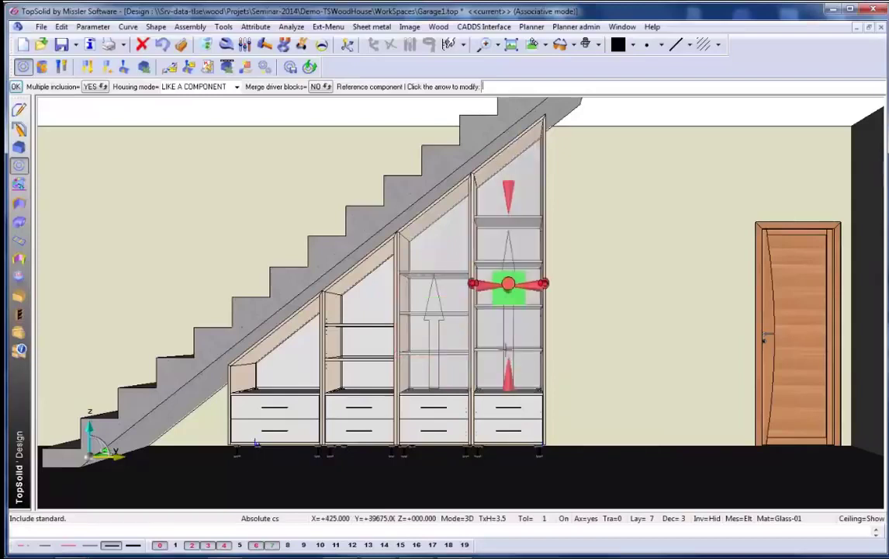
pyautogui.press('Return')
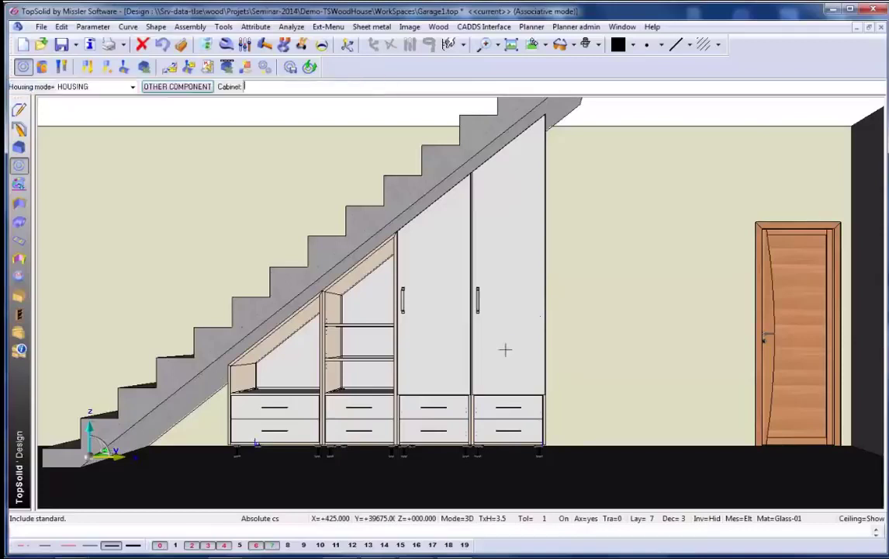
pyautogui.press('Return')
pyautogui.rightClick(505, 350)
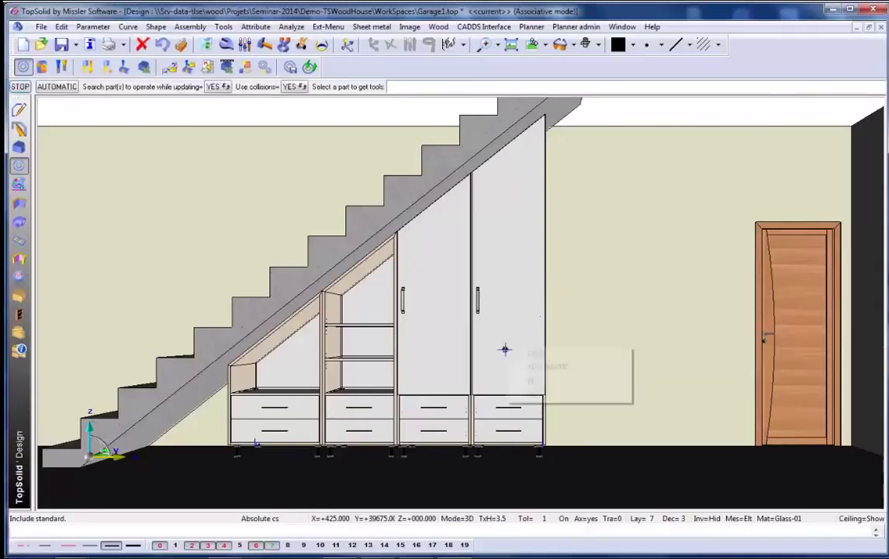
pyautogui.click(526, 366)
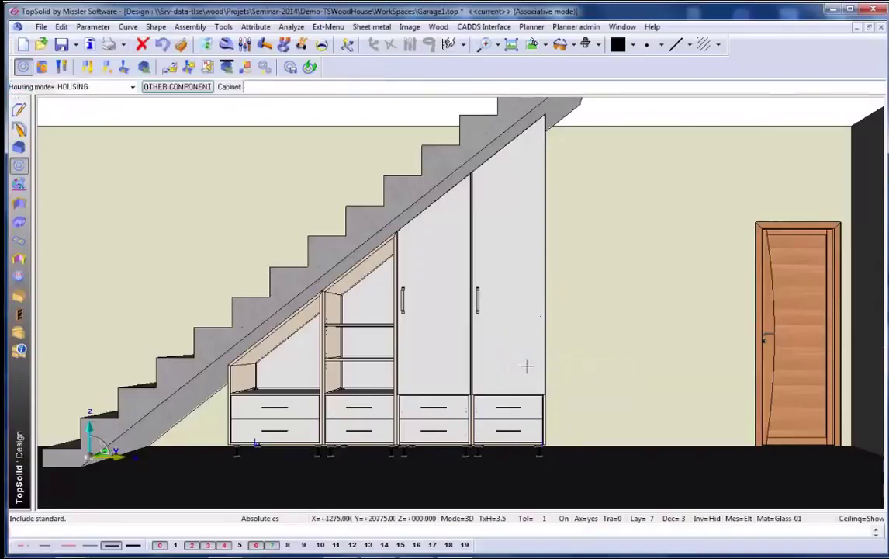
# Step: Set the code of the second-tallest cabinet's door to Right, without modifying the other sub-slope door
pyautogui.click(227, 46)
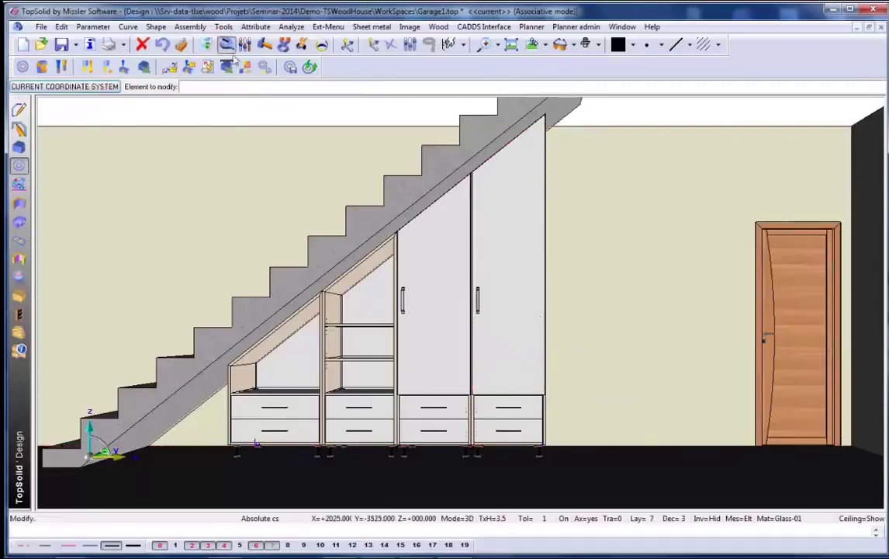
pyautogui.click(429, 253)
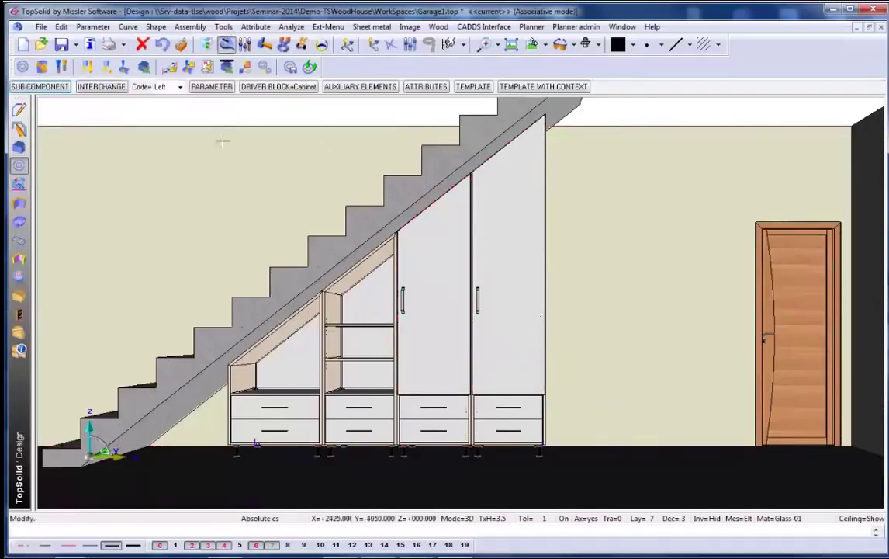
pyautogui.click(174, 86)
pyautogui.click(164, 110)
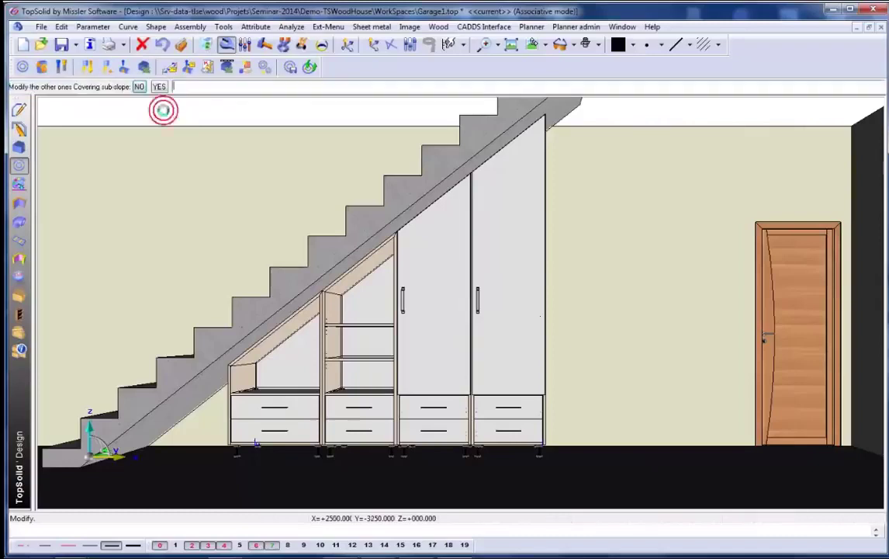
pyautogui.press('Return')
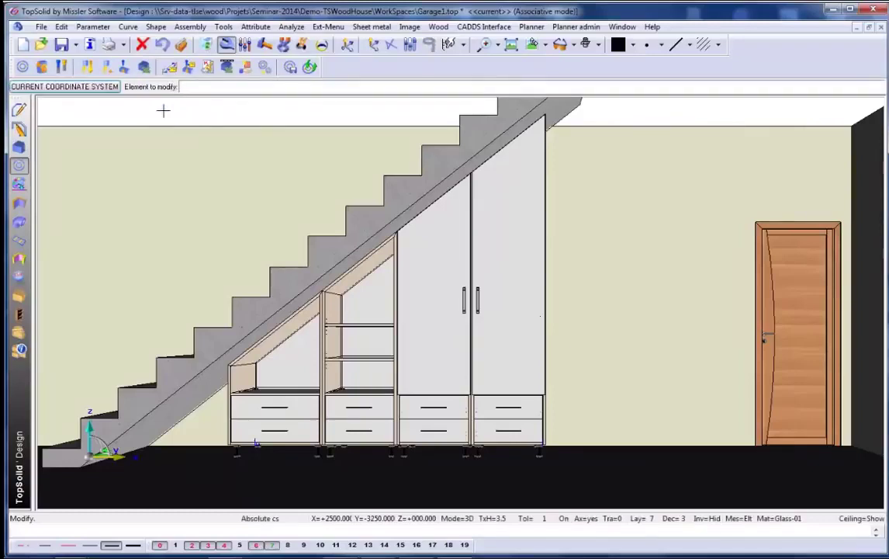
# Step: Interchange the panel facade of the second-tallest cabinet's door with the Wood & glasse sub-slope facade, and modify the other door panel too
pyautogui.click(428, 239)
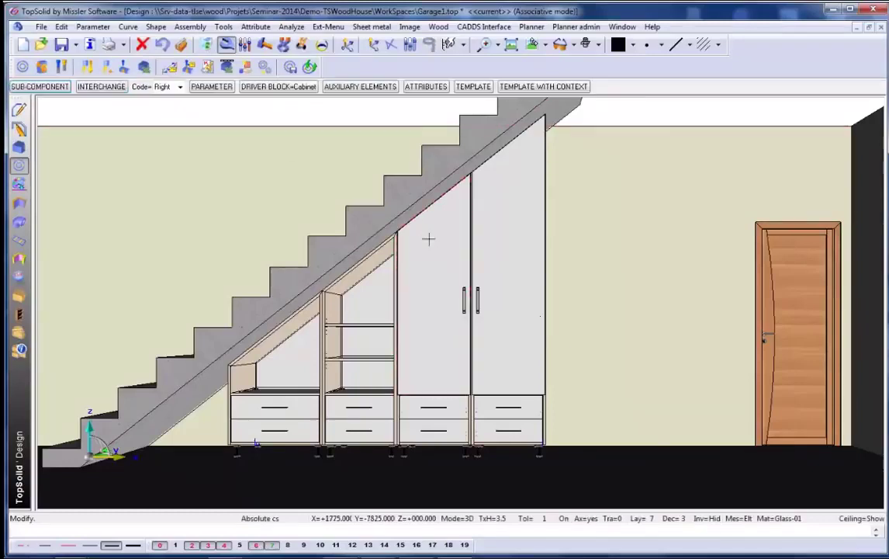
pyautogui.click(55, 86)
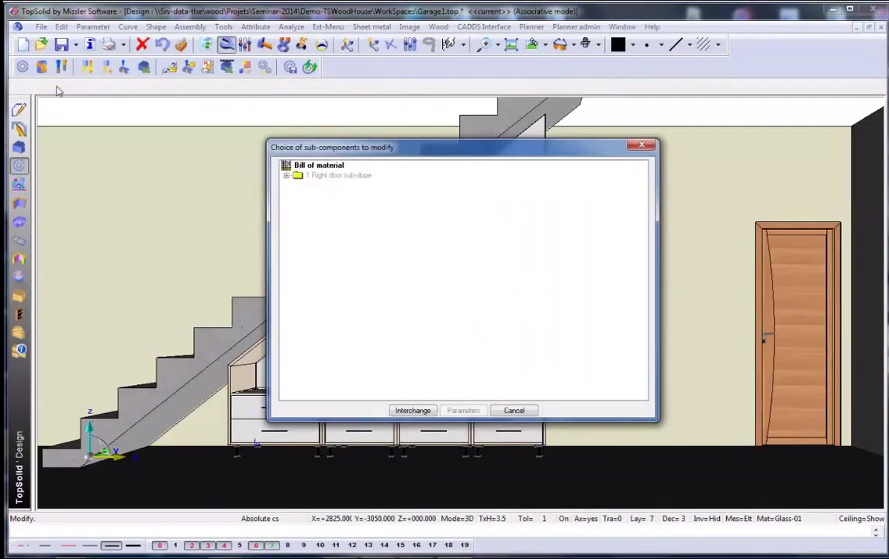
pyautogui.click(287, 176)
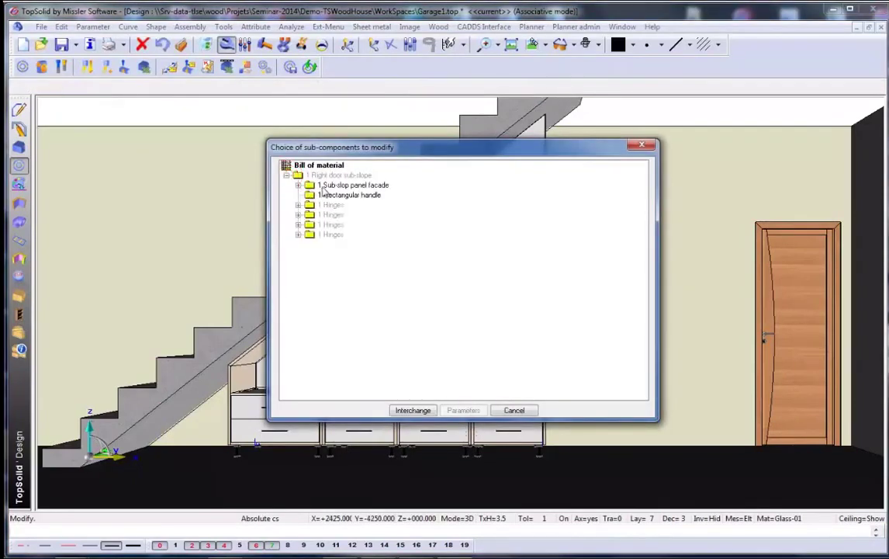
pyautogui.click(352, 184)
pyautogui.click(413, 410)
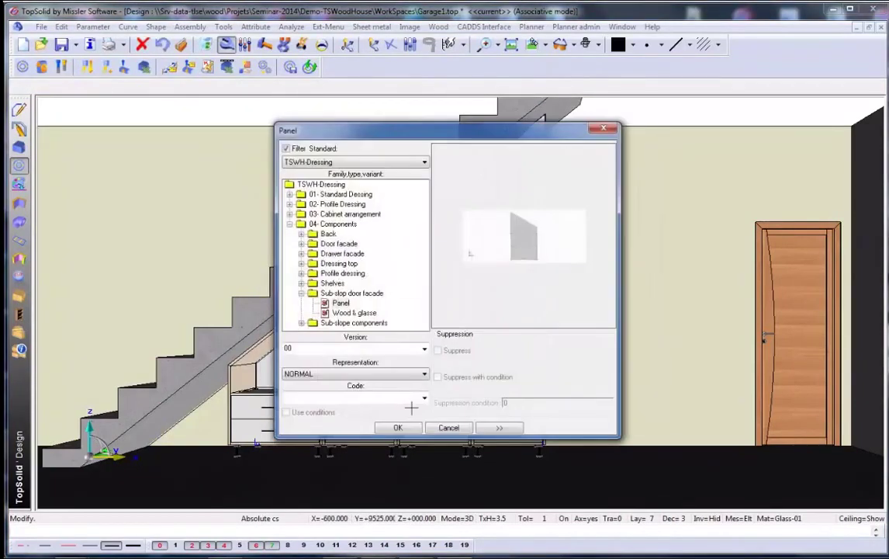
pyautogui.click(356, 313)
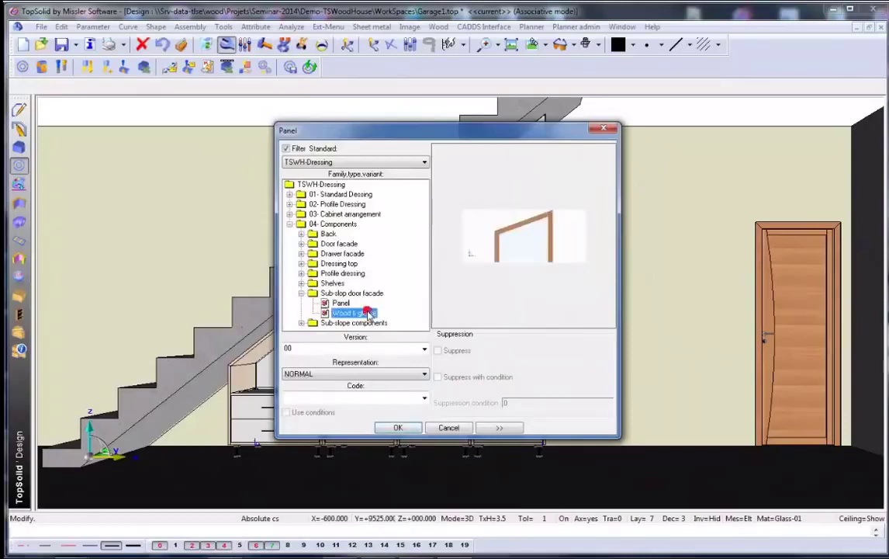
pyautogui.click(398, 427)
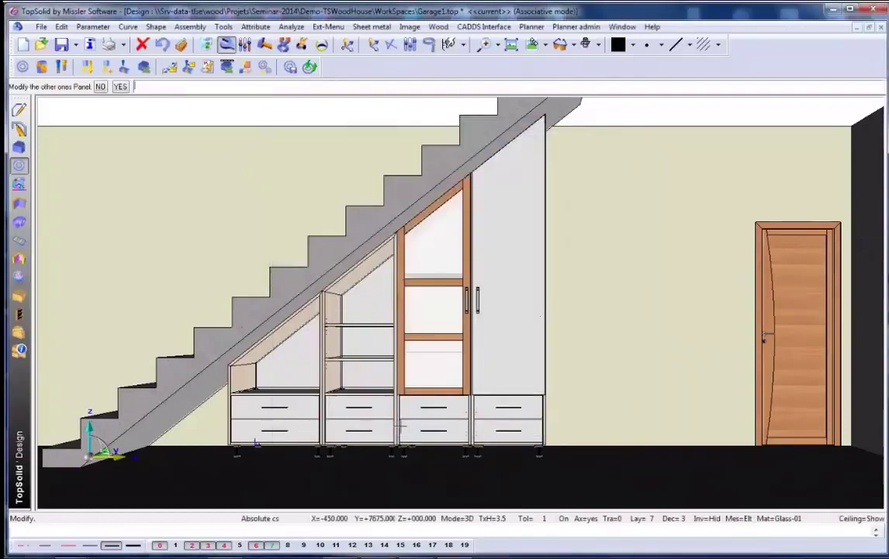
pyautogui.rightClick(400, 426)
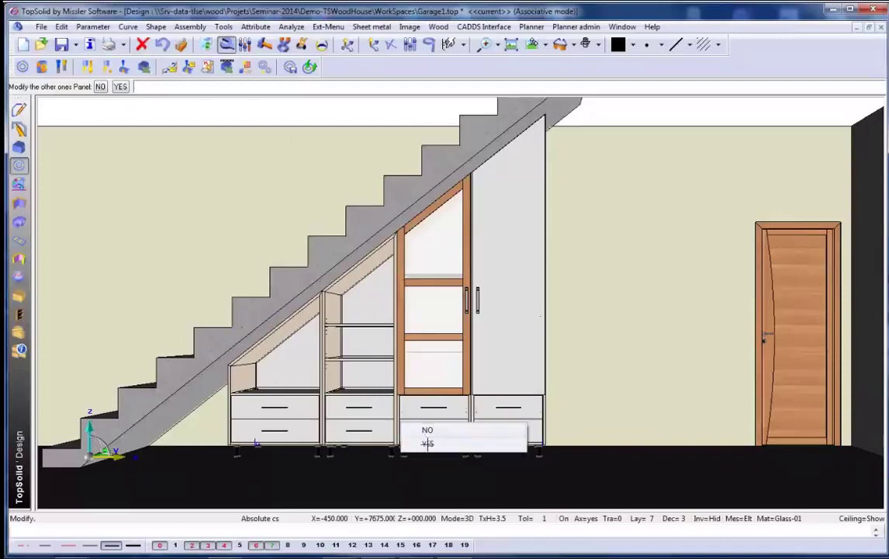
pyautogui.click(423, 441)
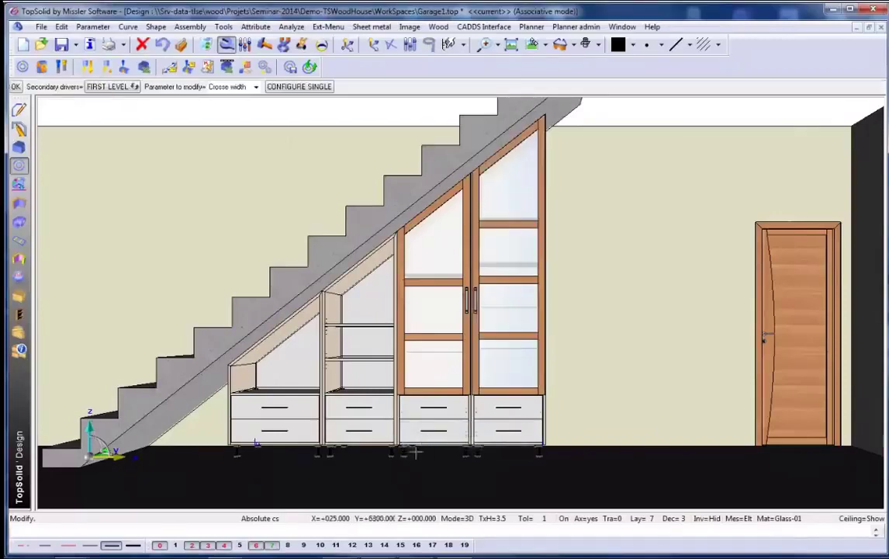
# Step: Interchange the facade panel of the second-shortest cabinet's drawers with the Wood & glasse drawer facade, and modify all the other drawer panels too
pyautogui.click(226, 44)
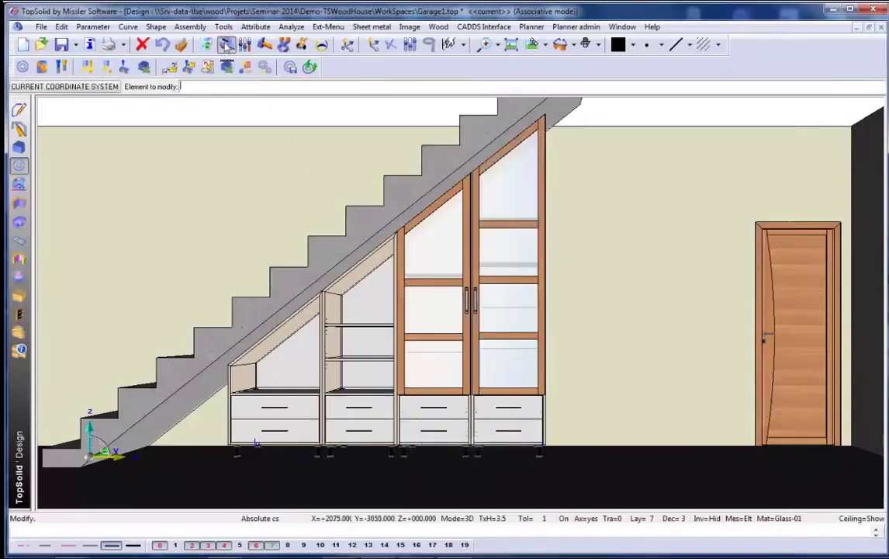
pyautogui.click(376, 401)
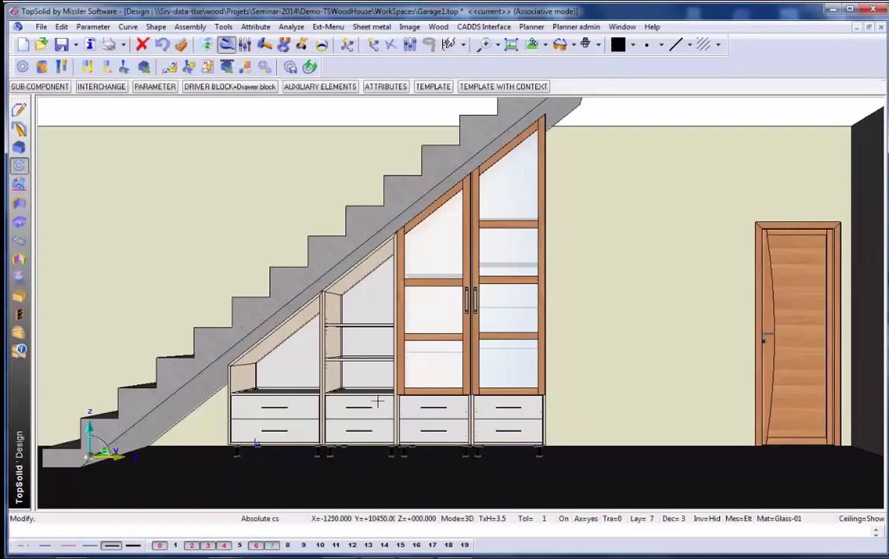
pyautogui.rightClick(377, 401)
pyautogui.click(407, 404)
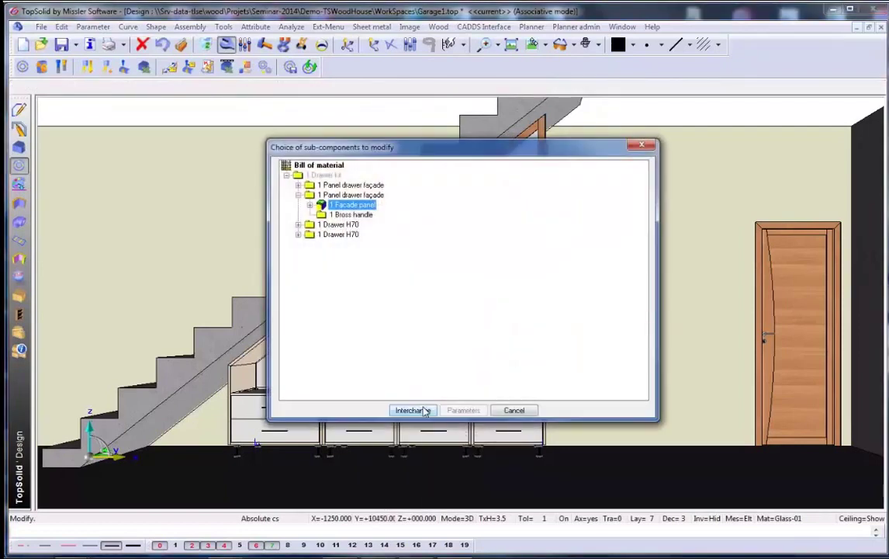
pyautogui.click(413, 410)
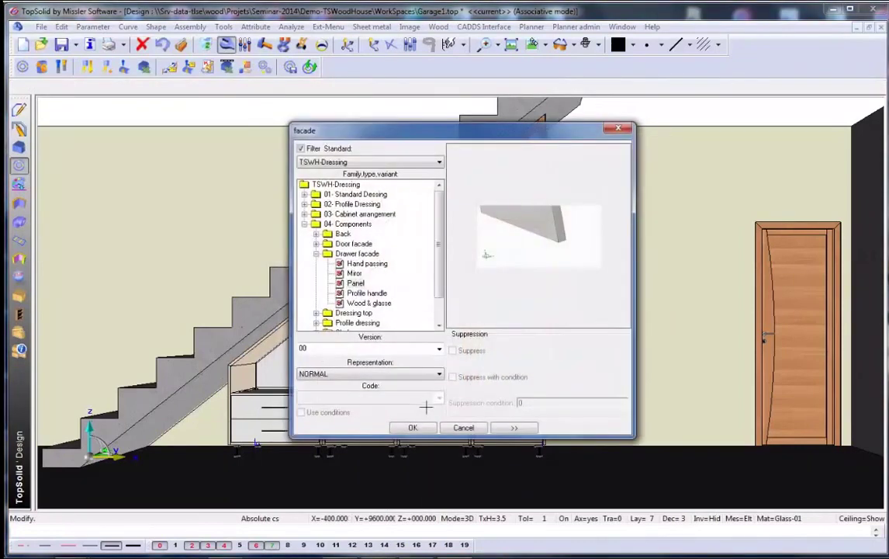
pyautogui.click(364, 302)
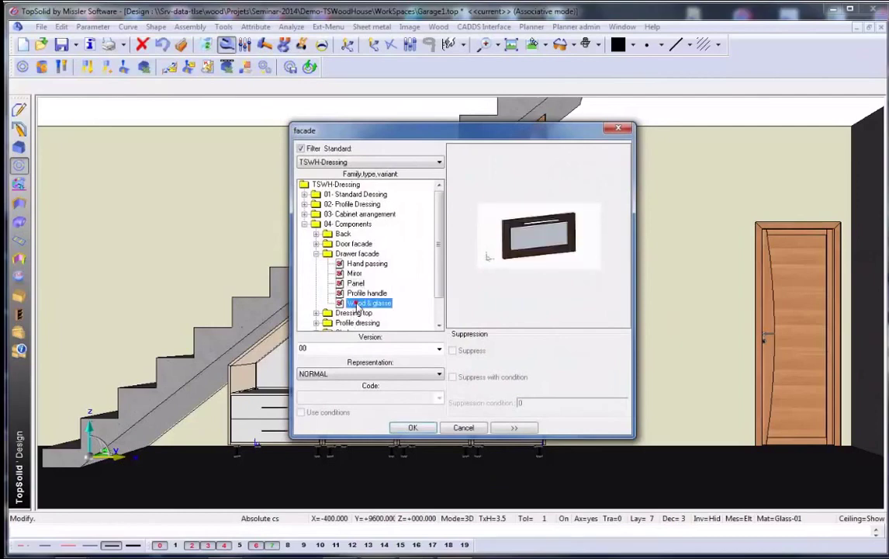
pyautogui.click(429, 428)
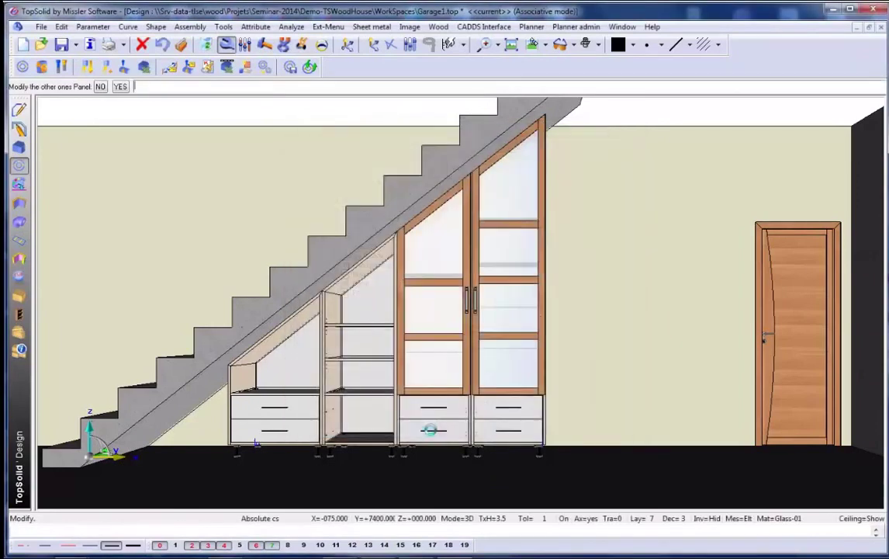
pyautogui.rightClick(453, 431)
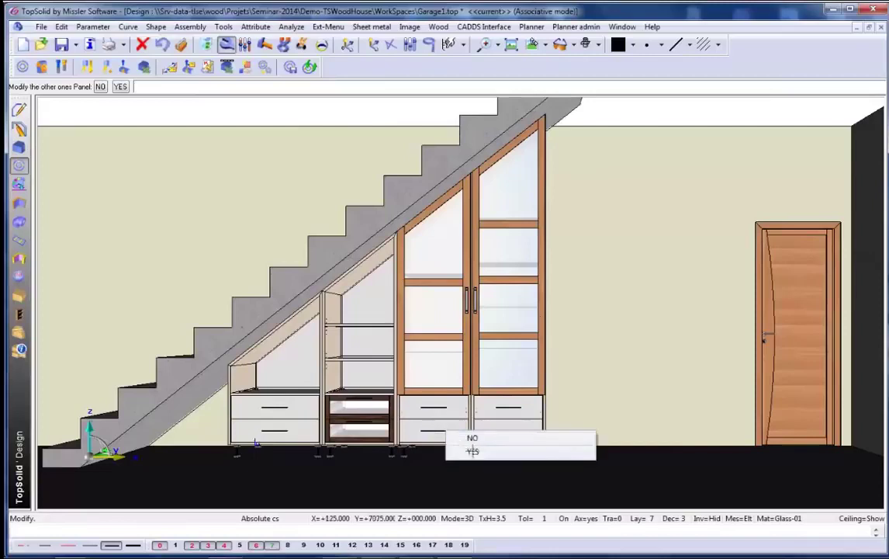
pyautogui.click(472, 450)
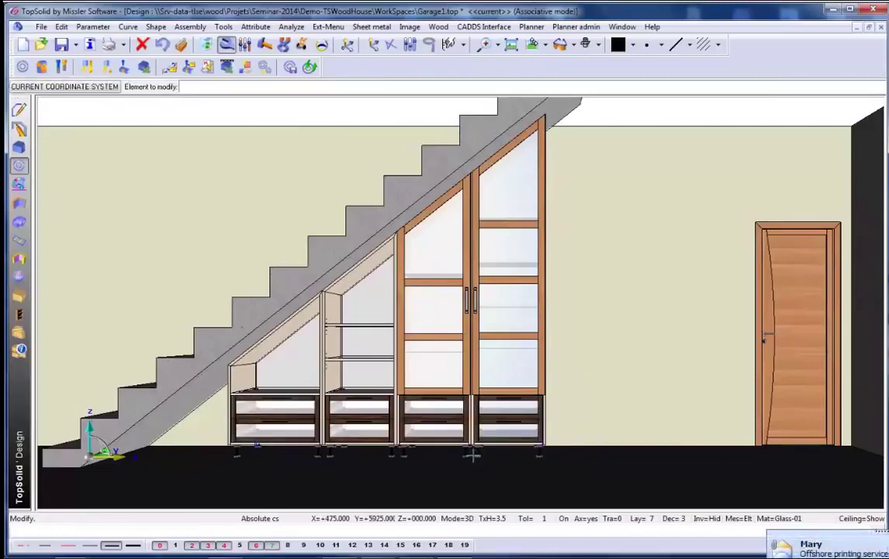
# Step: Start the matter and coating configuration for the main assembly and select all parts whose material is Walnut-european
pyautogui.click(21, 354)
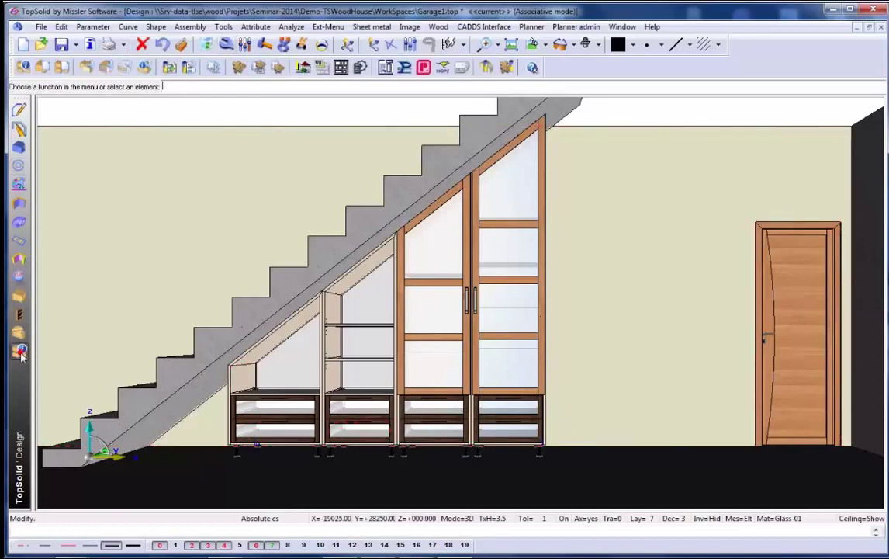
pyautogui.click(86, 69)
pyautogui.click(39, 86)
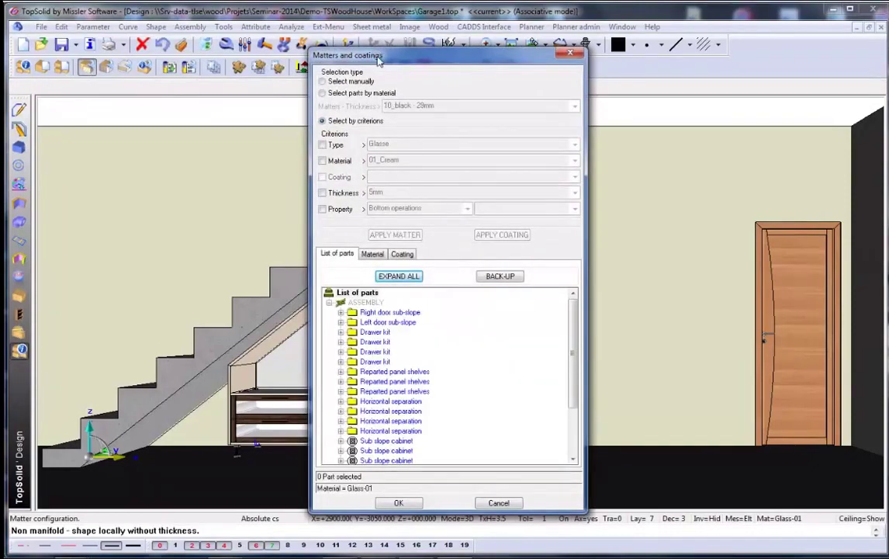
pyautogui.moveTo(379, 61); pyautogui.dragTo(661, 48)
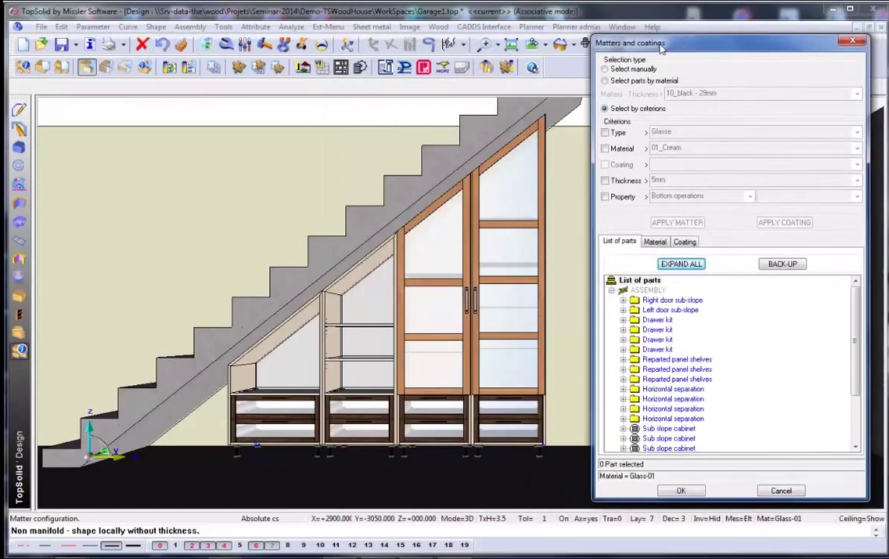
pyautogui.click(605, 148)
pyautogui.click(668, 147)
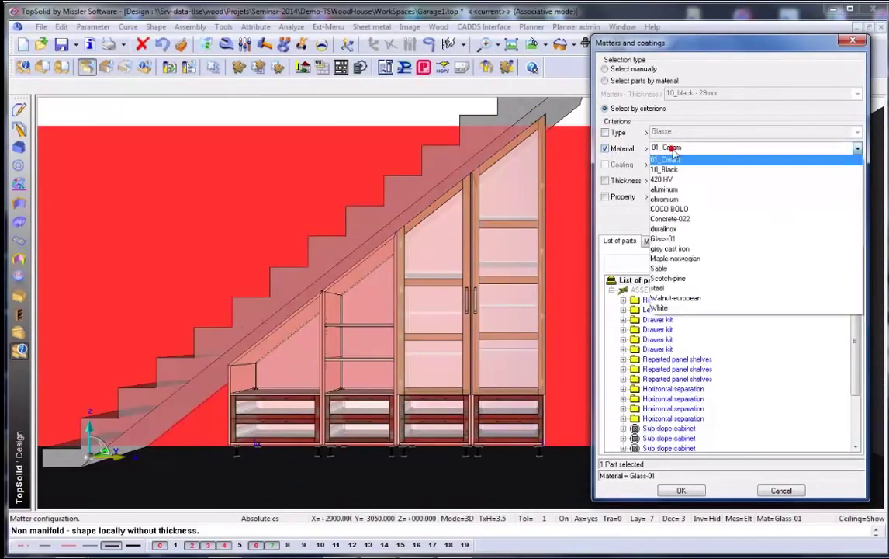
pyautogui.click(685, 299)
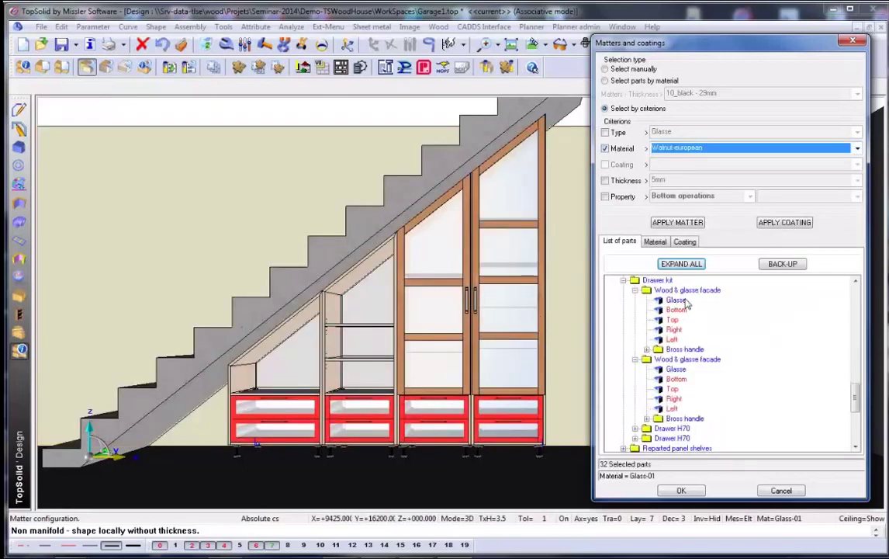
# Step: Apply the Maple-norwegian material from the Woods category to the selected drawer facade frames and confirm the configuration
pyautogui.click(655, 242)
pyautogui.click(641, 277)
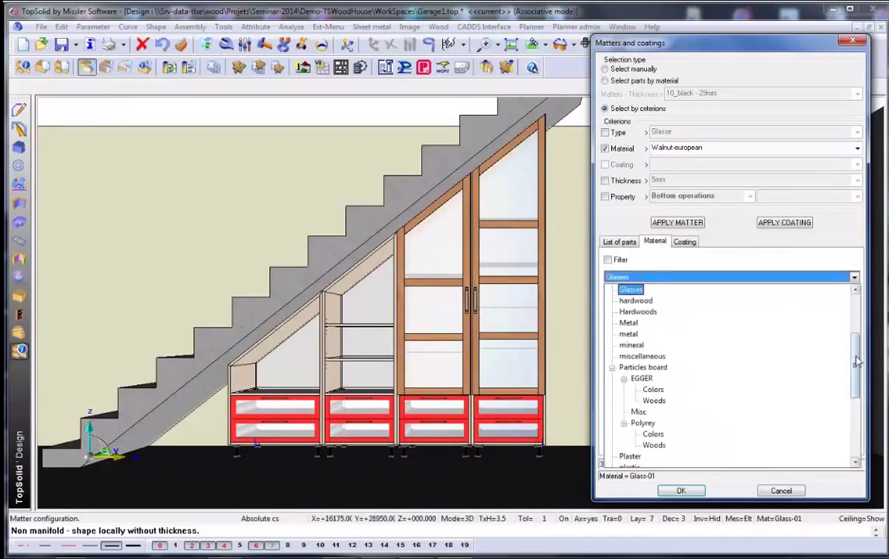
pyautogui.scroll(-4, 768, 349)
pyautogui.click(630, 456)
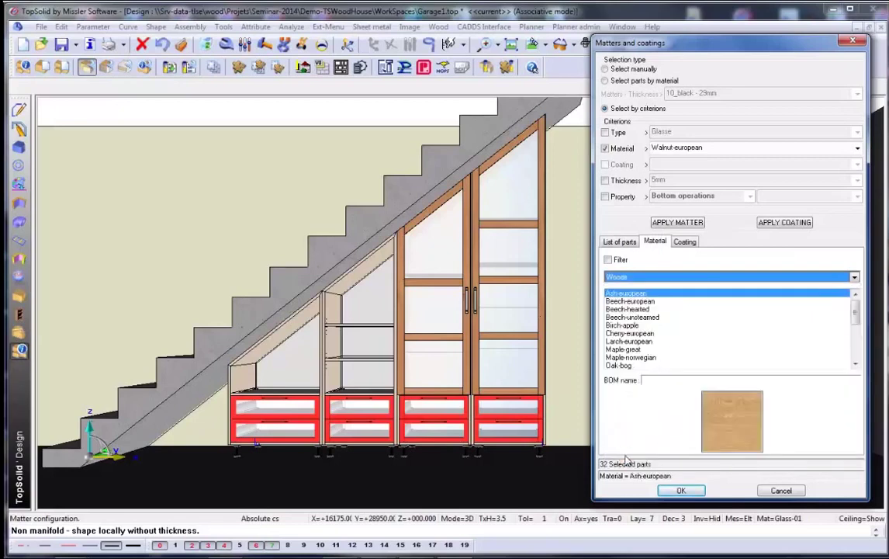
pyautogui.click(630, 357)
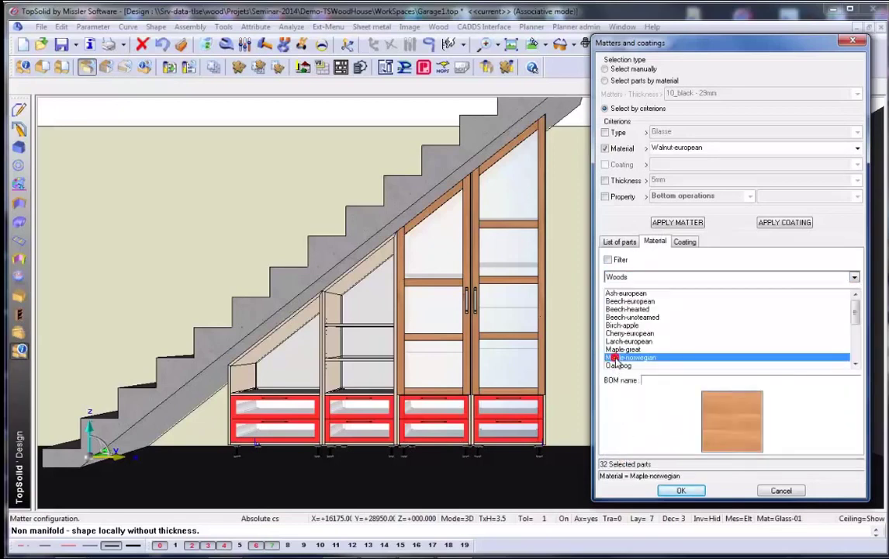
pyautogui.click(678, 222)
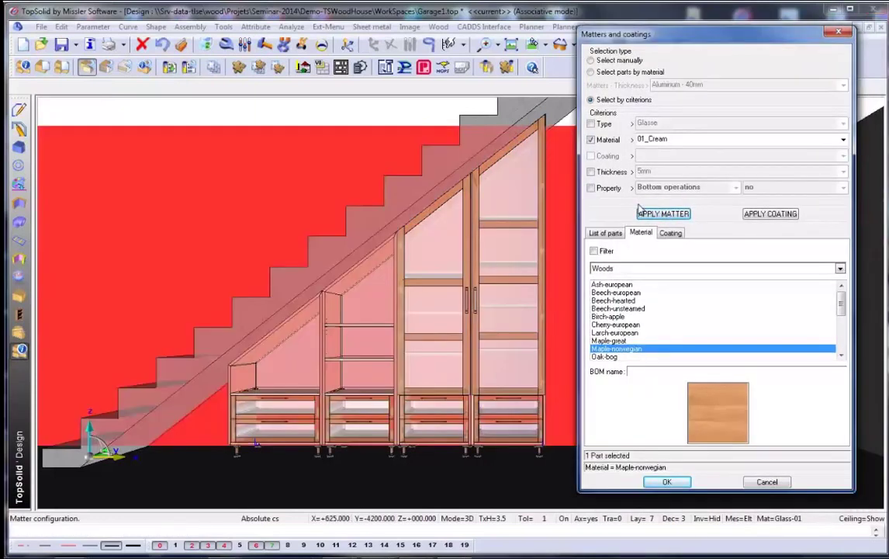
pyautogui.click(673, 485)
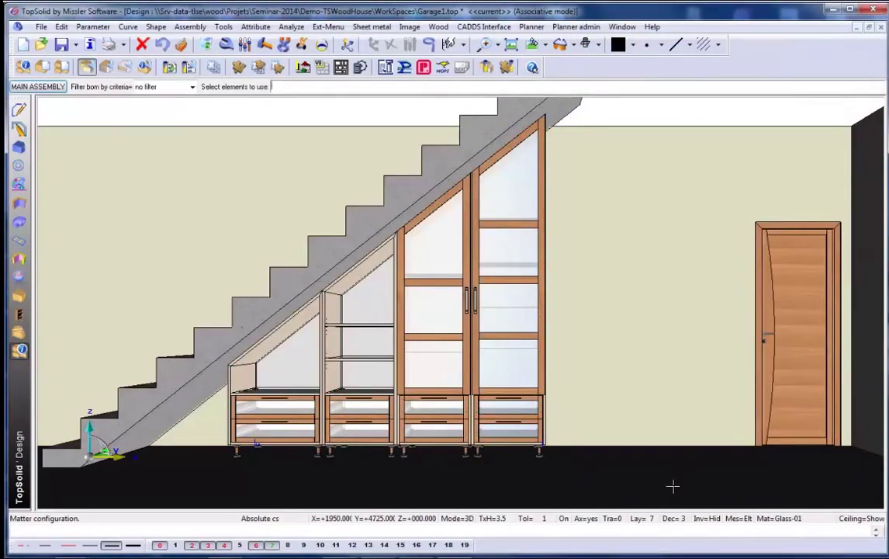
# Step: Make layer 8 current and hide layer 7 to examine the drillings in the bare cabinet carcasses
pyautogui.click(289, 545)
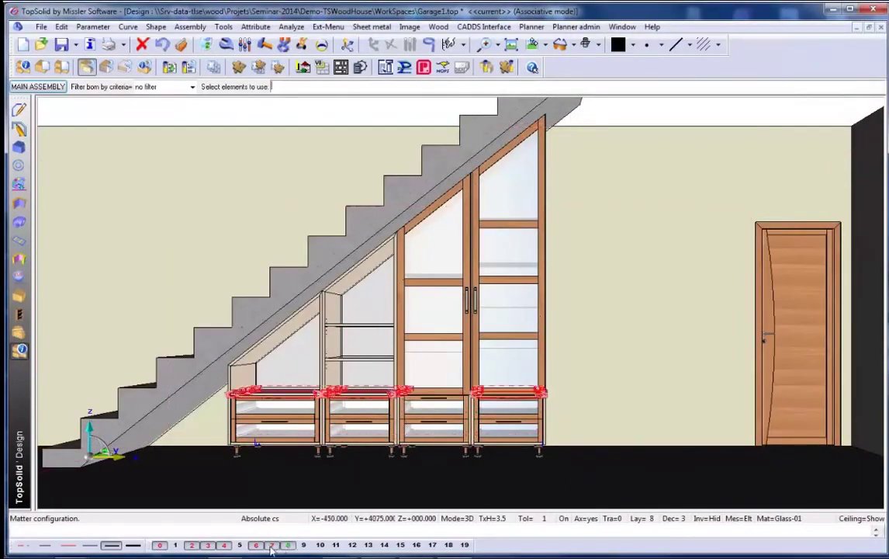
pyautogui.click(271, 545)
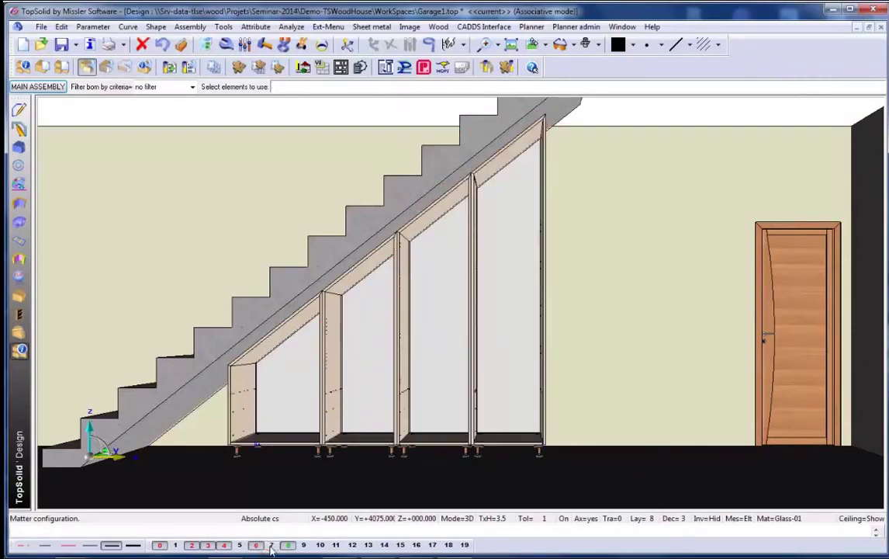
pyautogui.moveTo(667, 231); pyautogui.dragTo(691, 232, button='middle')
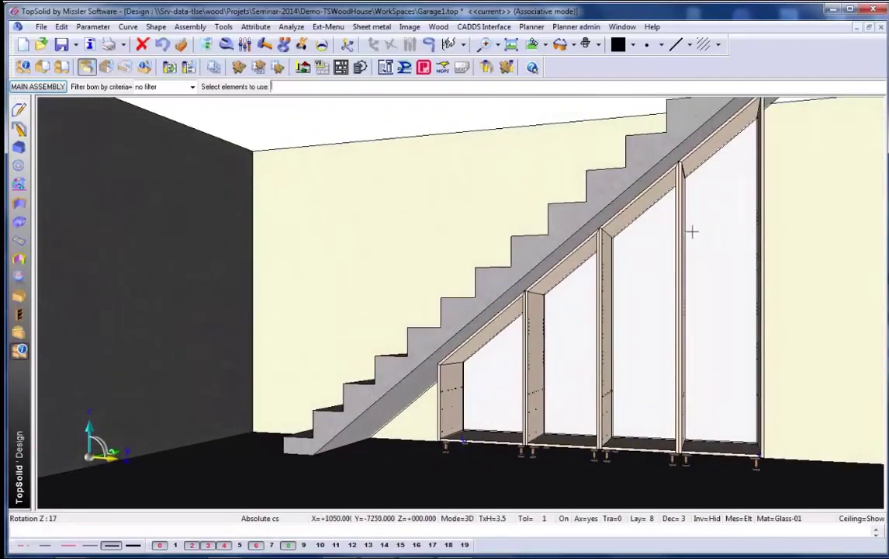
pyautogui.rightClick(691, 261)
pyautogui.click(694, 263)
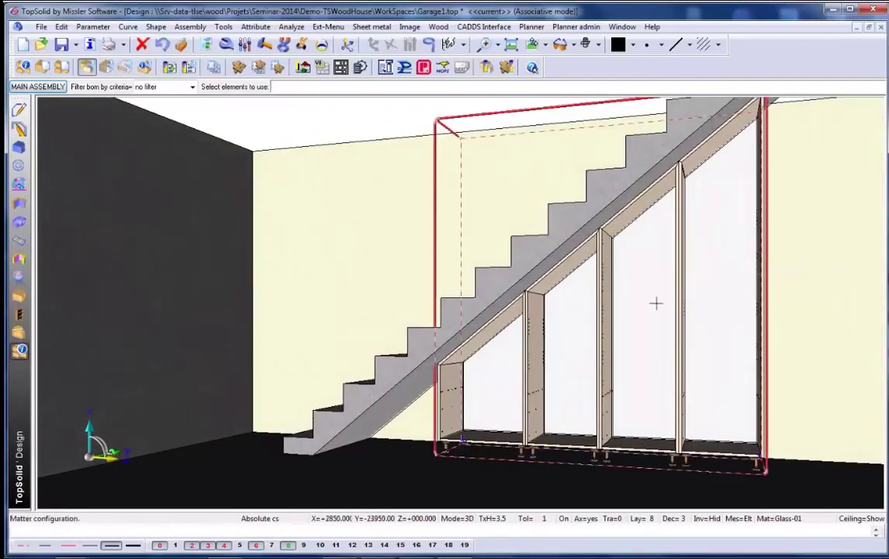
pyautogui.scroll(3, 652, 310)
pyautogui.scroll(-2, 631, 292)
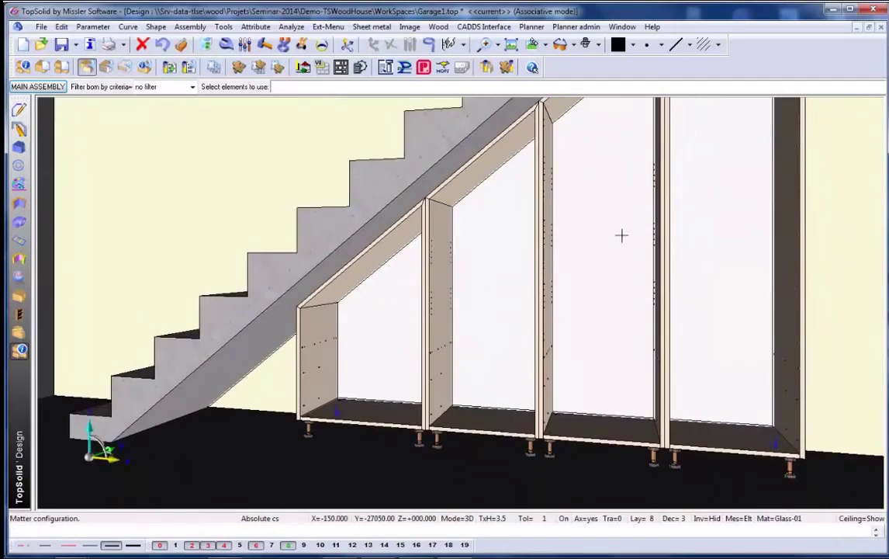
pyautogui.moveTo(622, 235); pyautogui.dragTo(624, 259, button='middle')
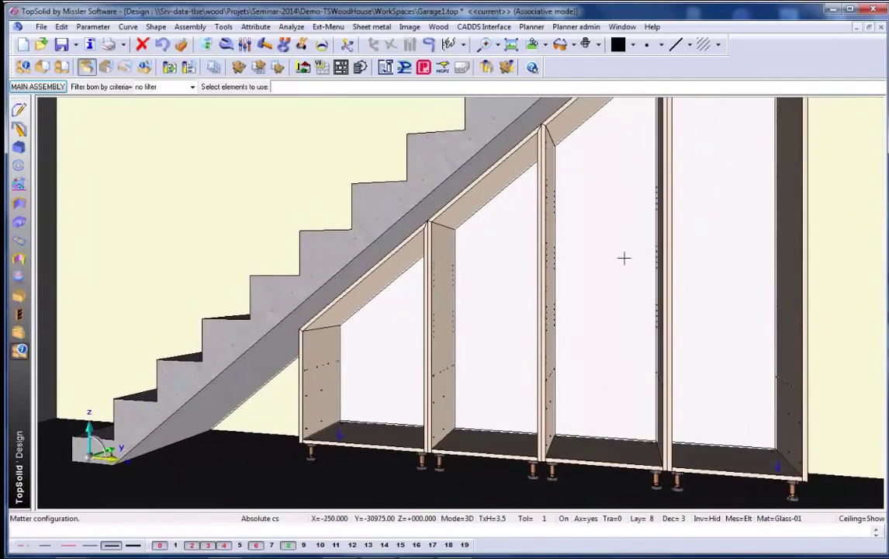
# Step: Show layer 7 again and view the complete under-stairs storage from the front
pyautogui.click(271, 545)
pyautogui.scroll(-5, 440, 266)
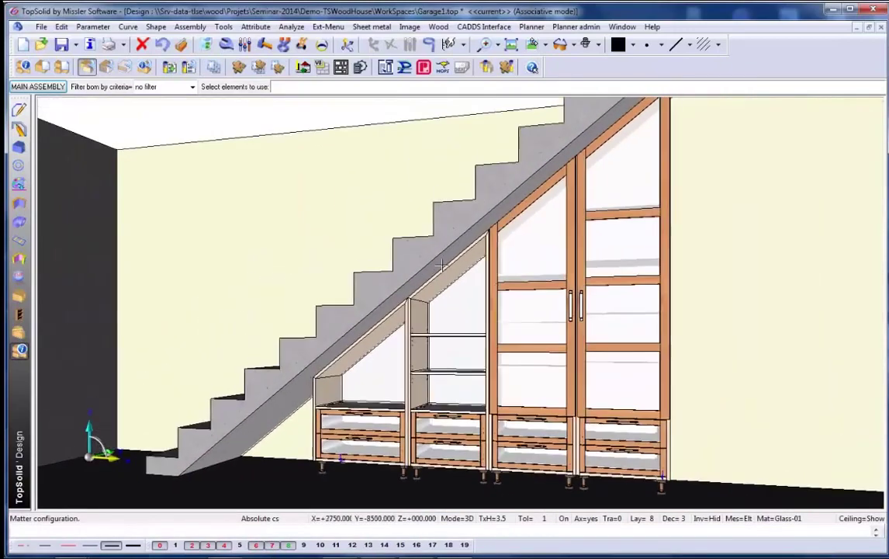
pyautogui.scroll(1, 440, 266)
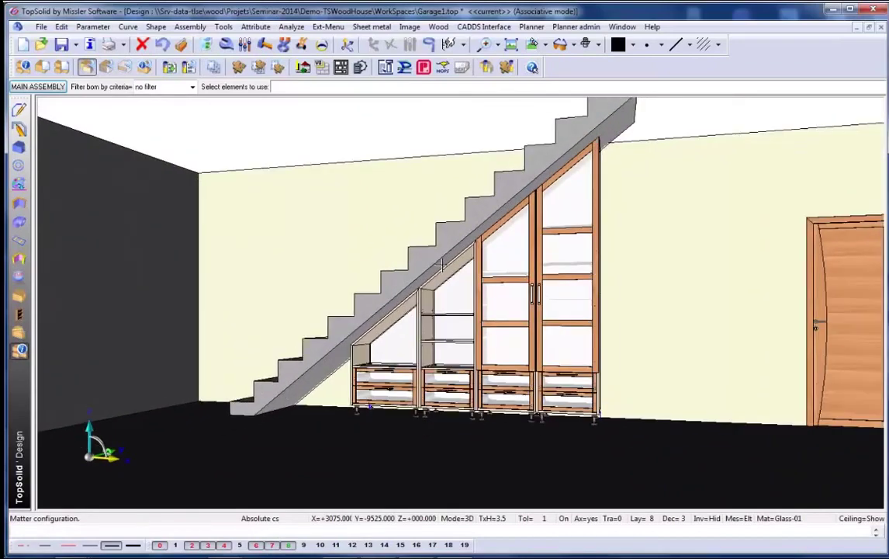
pyautogui.moveTo(442, 265); pyautogui.dragTo(408, 267, button='middle')
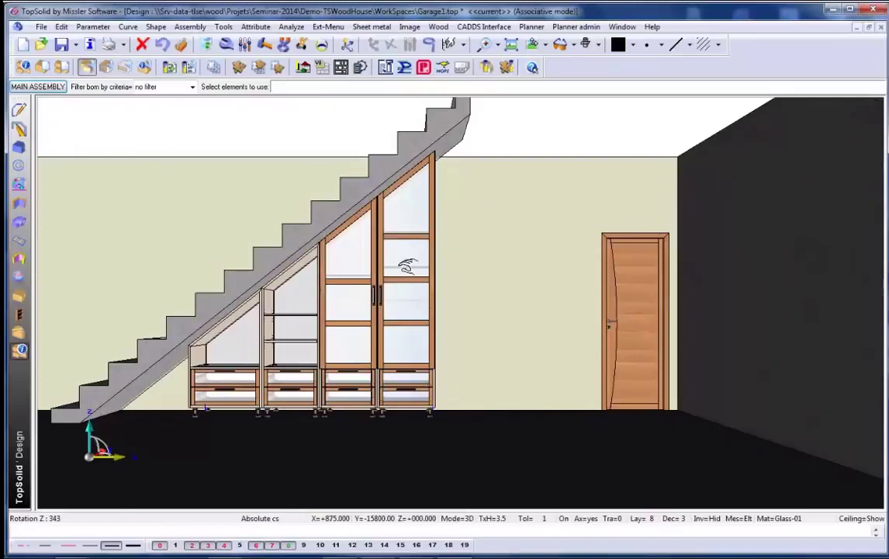